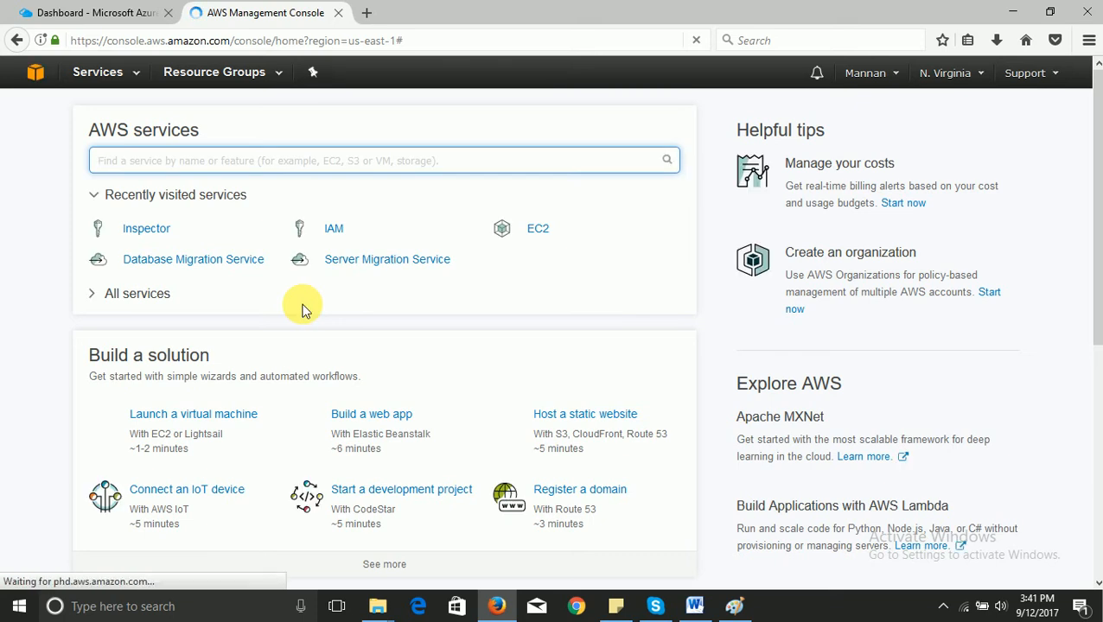
Open the EC2 service in a new browser tab, close the Azure dashboard tab and switch to the EC2 console
click(121, 76)
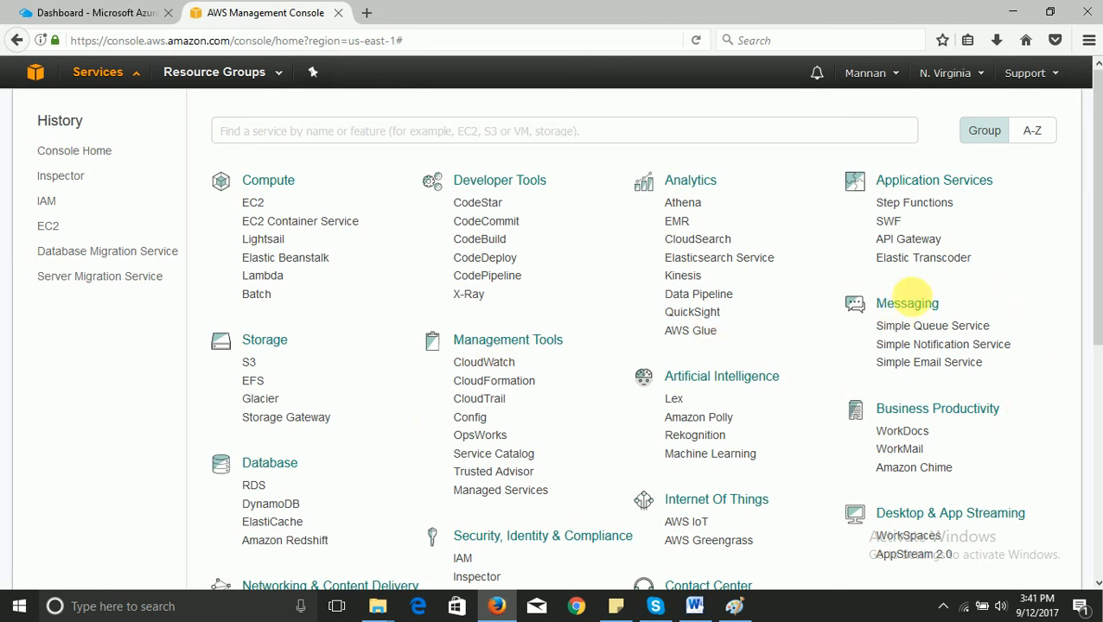
right_click(252, 205)
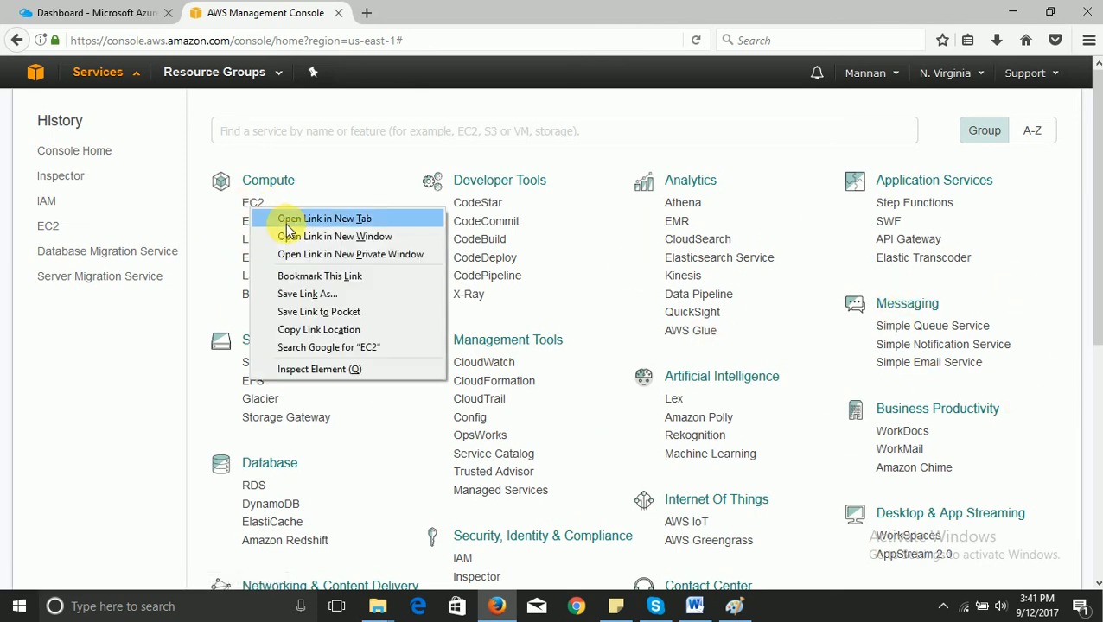
click(289, 222)
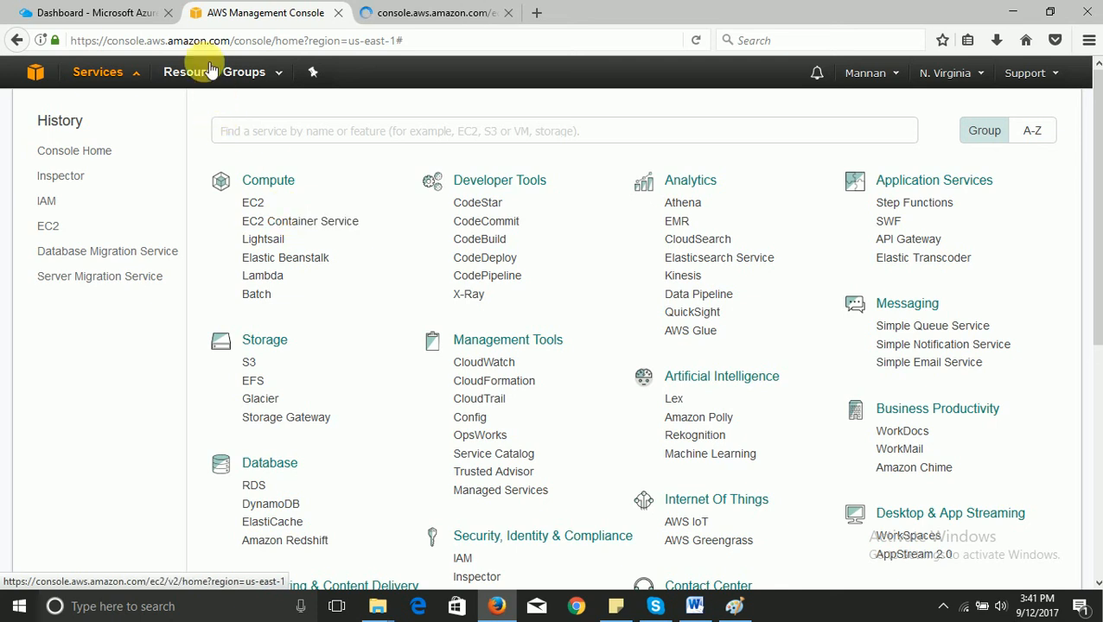
click(169, 12)
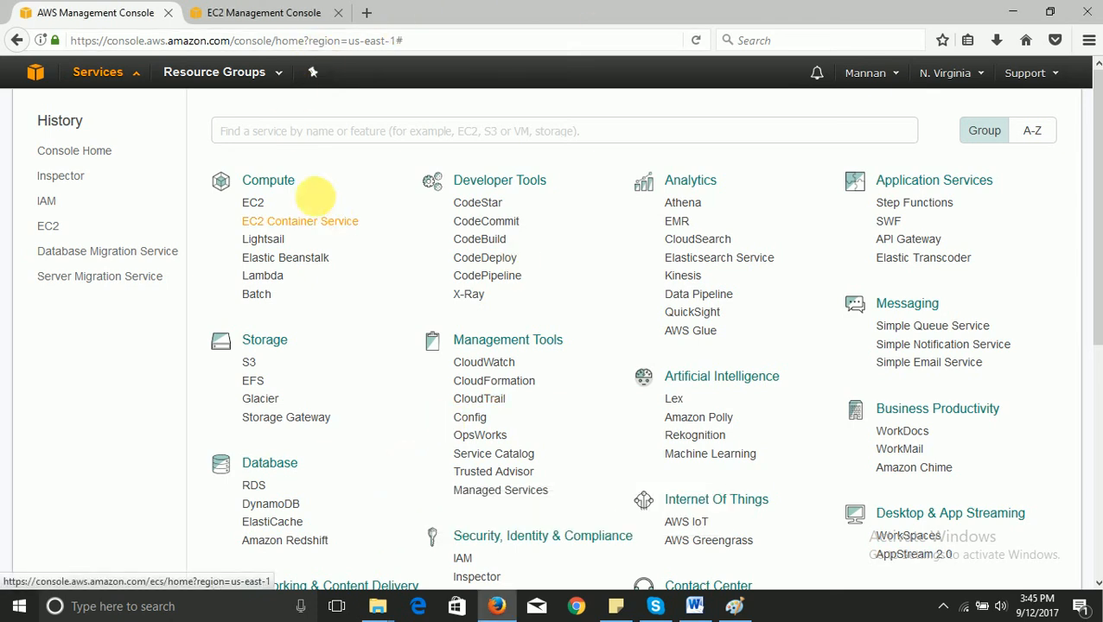
click(229, 9)
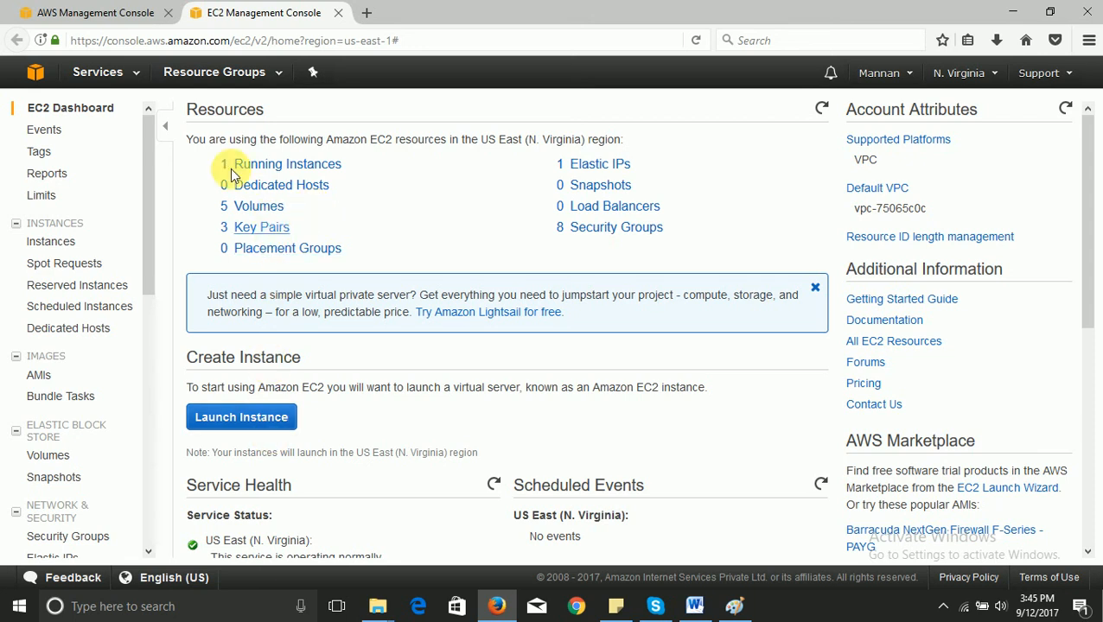
Open the list of running EC2 instances and start the launch of a new instance
click(291, 166)
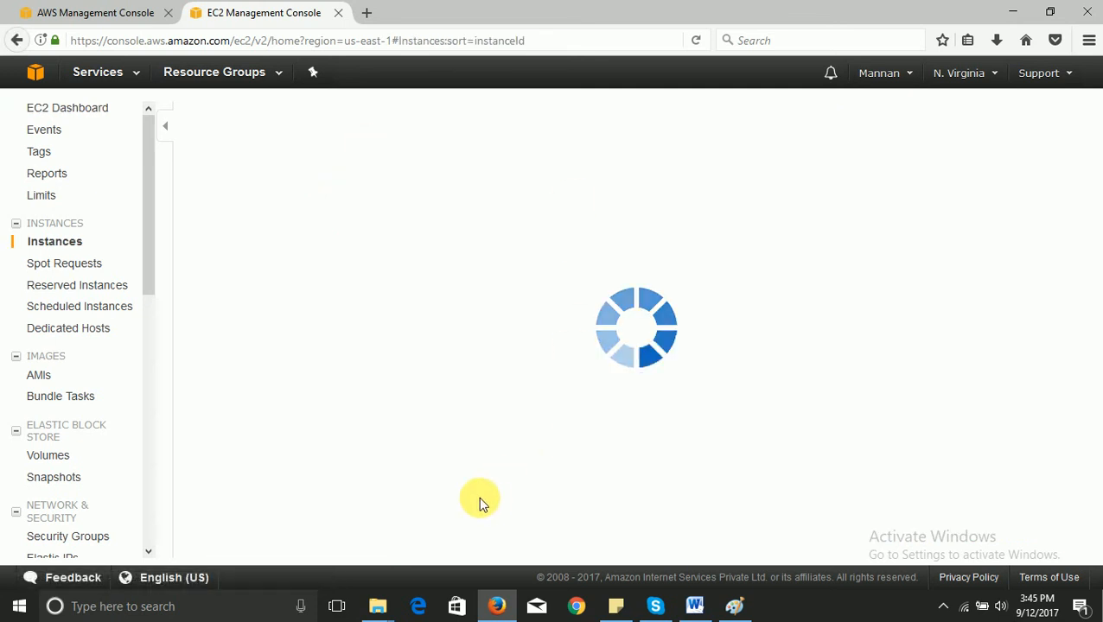
key(ctrl+alt+e)
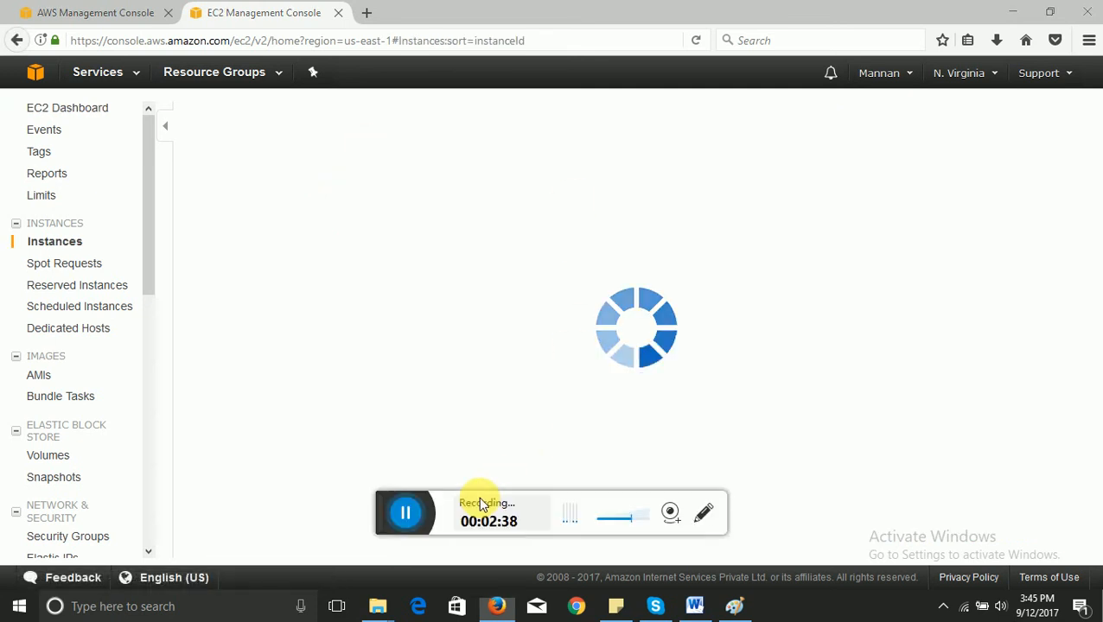
click(396, 512)
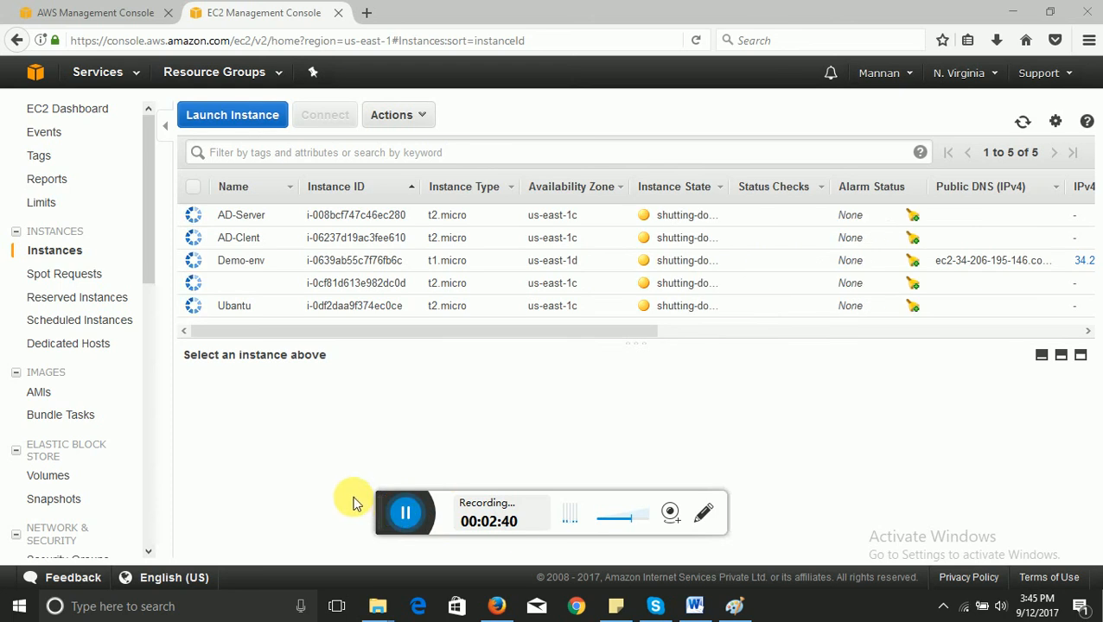
click(235, 113)
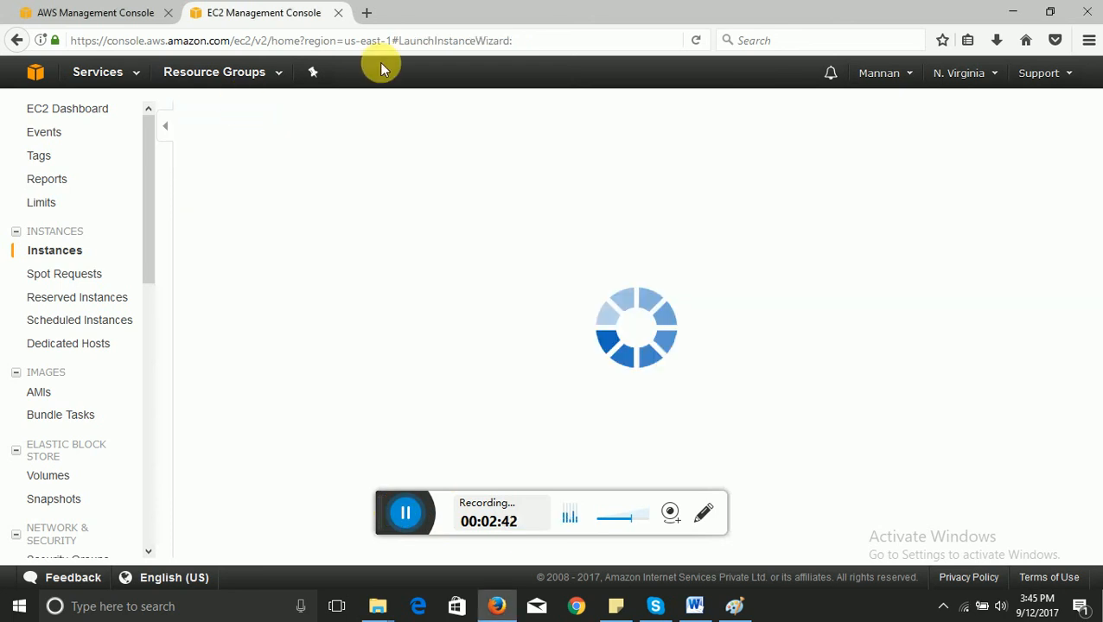
click(377, 513)
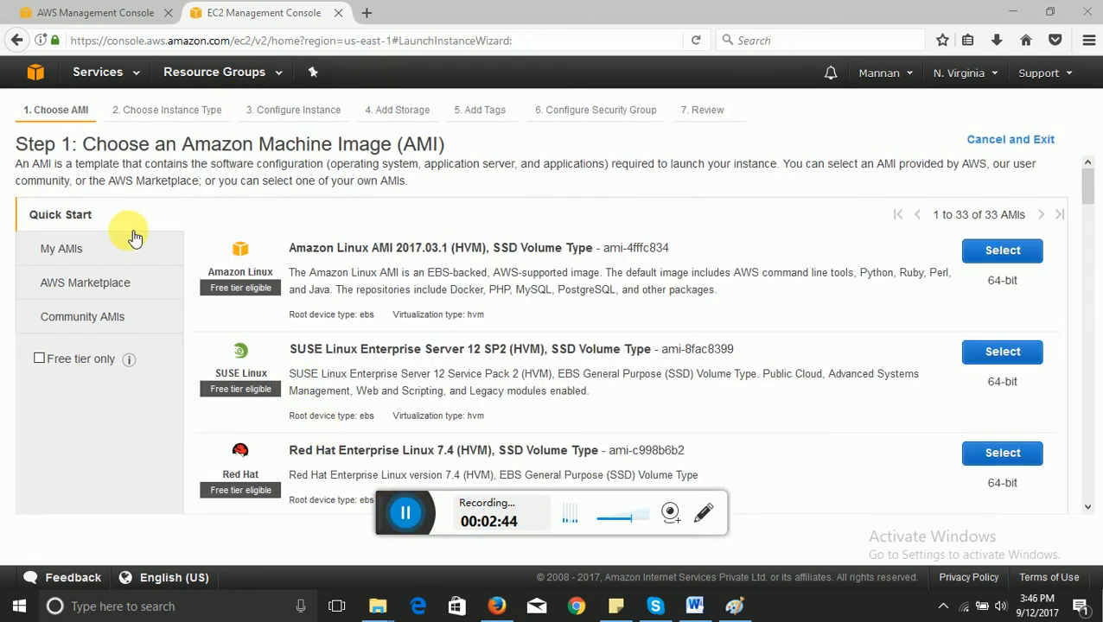
Choose the Microsoft Windows Server 2008 R2 Base image (ami-cf644fb4) for the new instance
scroll(345, 283, down, 5)
scroll(572, 290, up, 3)
scroll(577, 298, down, 4)
scroll(578, 298, down, 4)
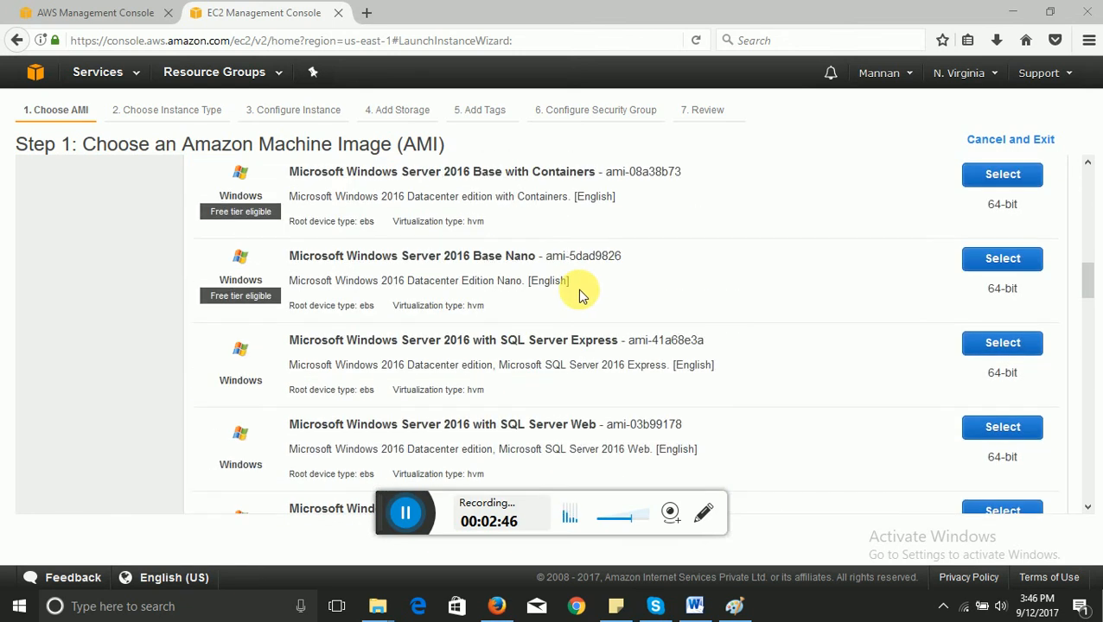
scroll(526, 298, up, 2)
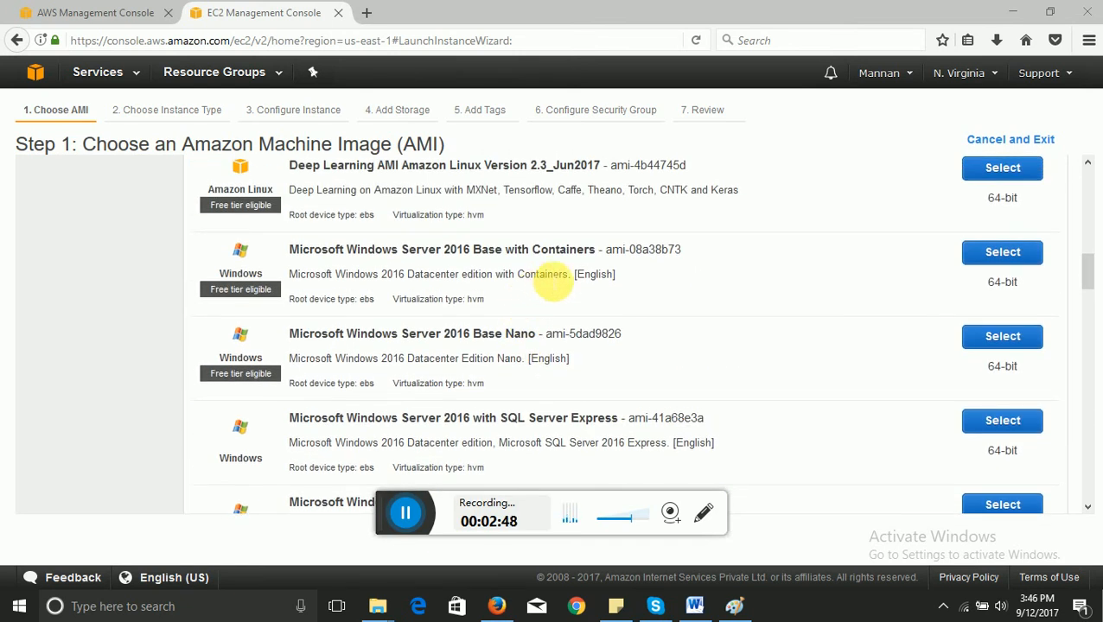
scroll(546, 278, down, 4)
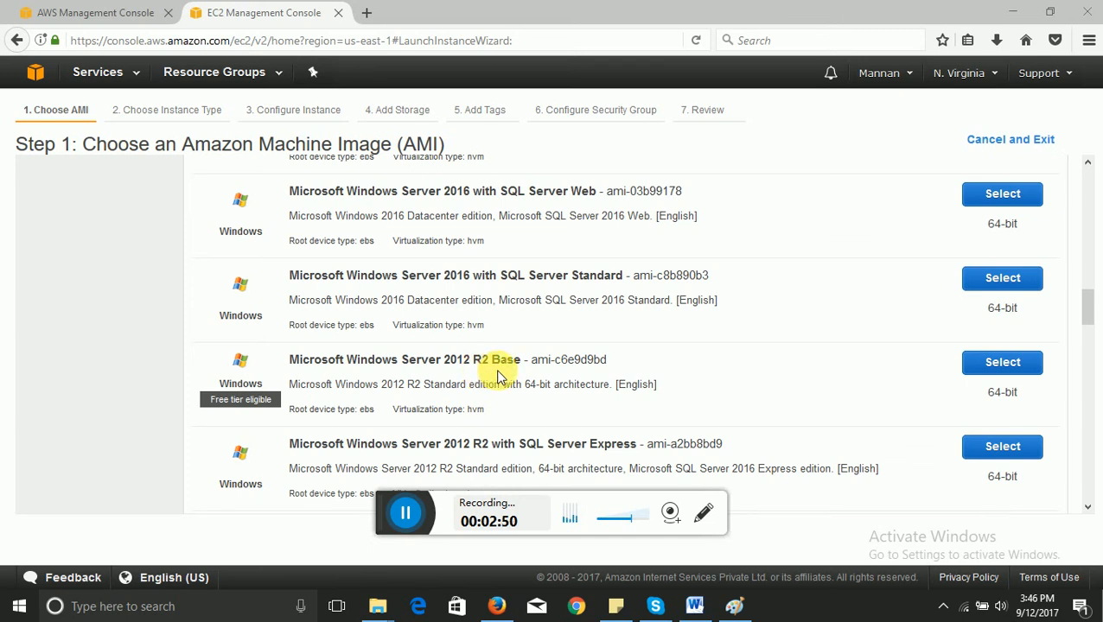
scroll(498, 377, down, 3)
scroll(542, 344, down, 3)
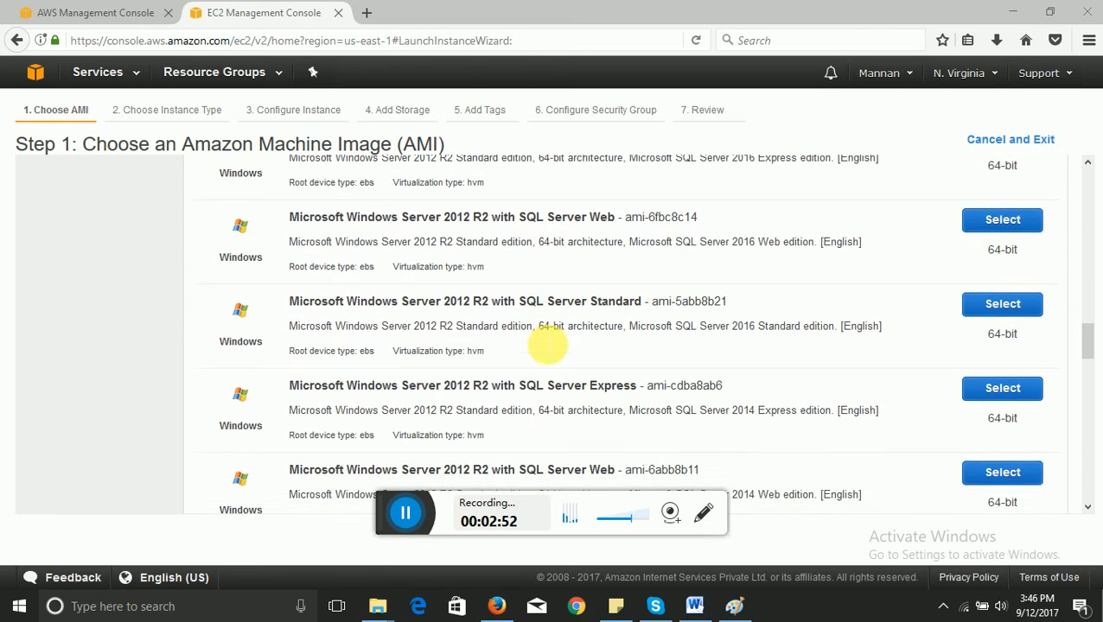
scroll(545, 344, down, 4)
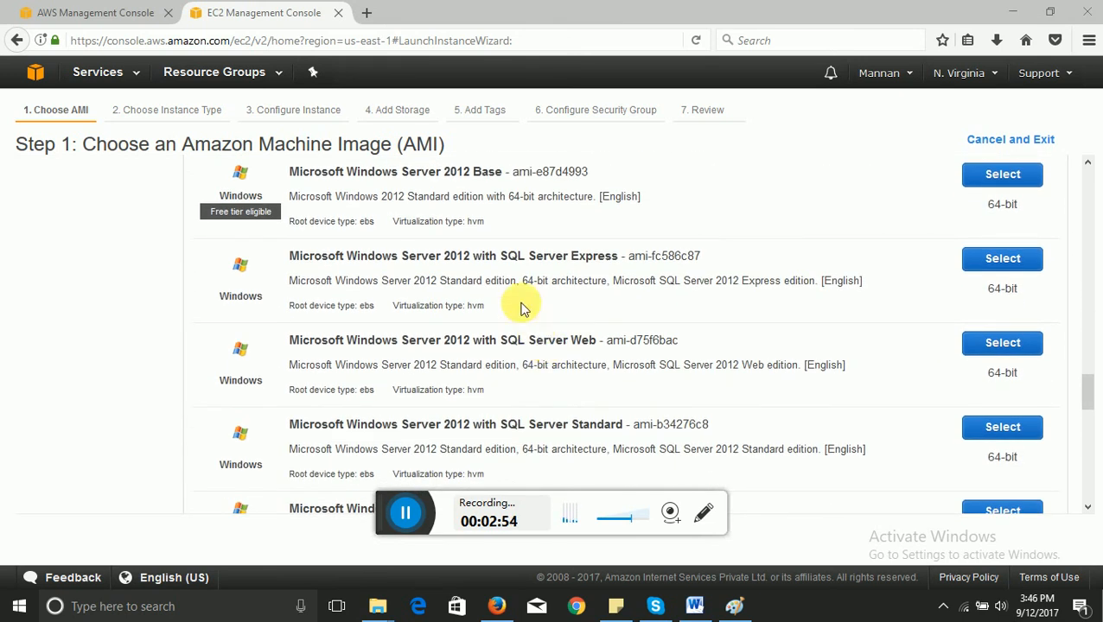
scroll(519, 246, down, 3)
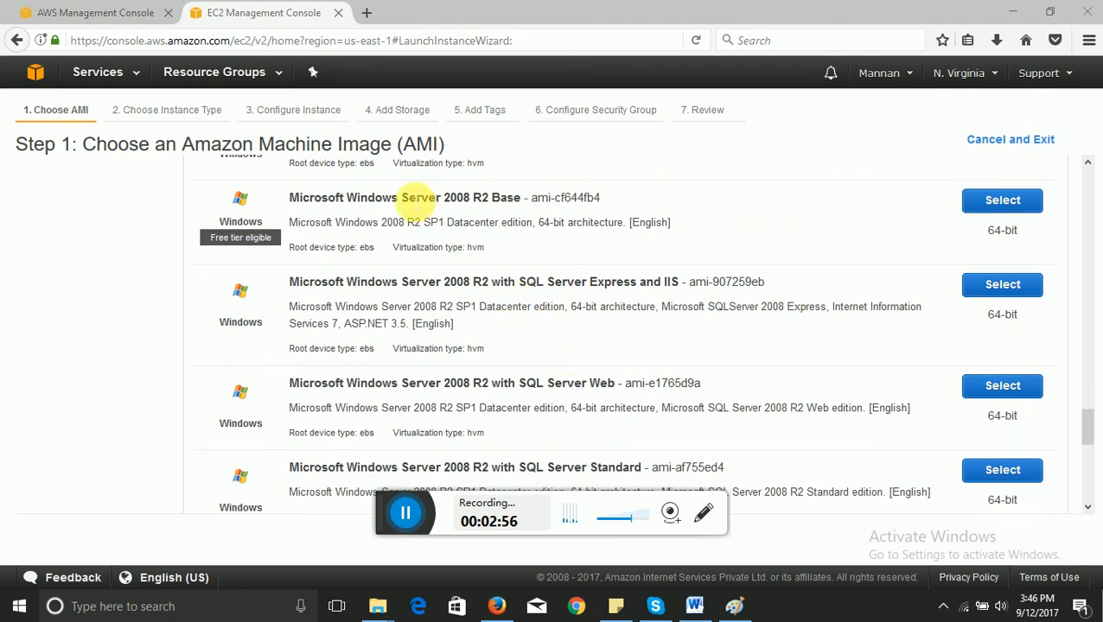
click(1016, 204)
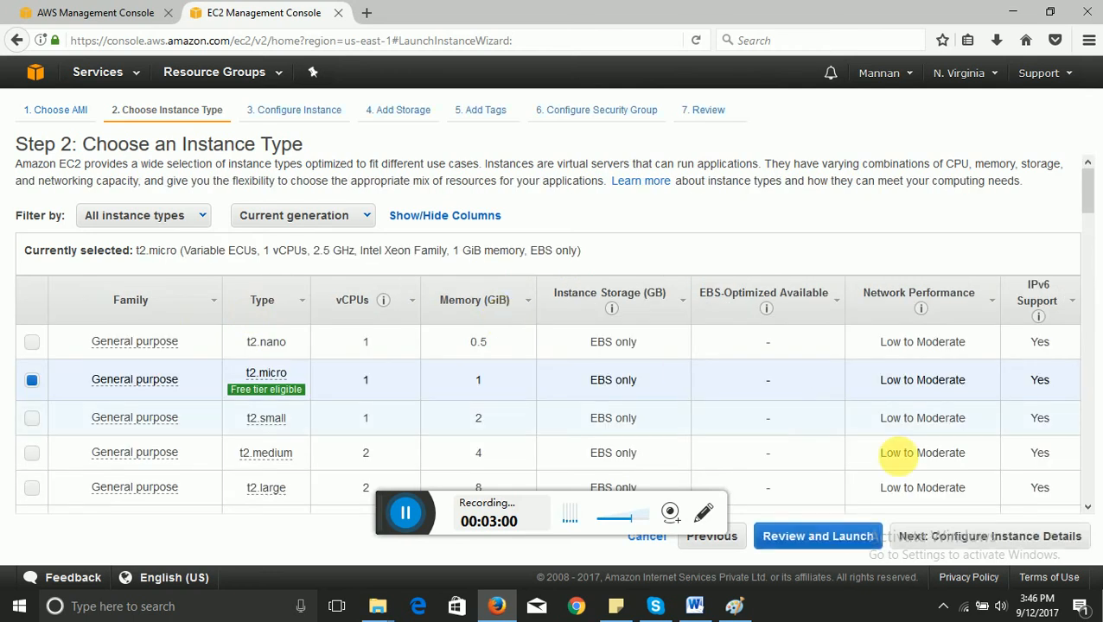
Set the number of instances to 2 and continue to the security group settings with the default type, storage and tags
click(947, 543)
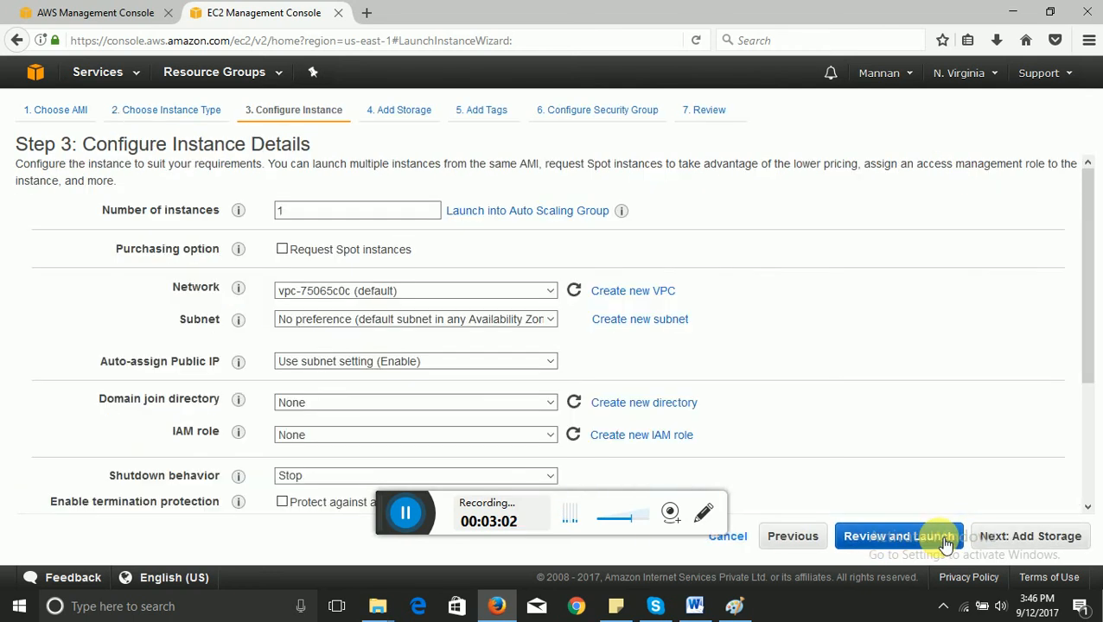
double_click(281, 210)
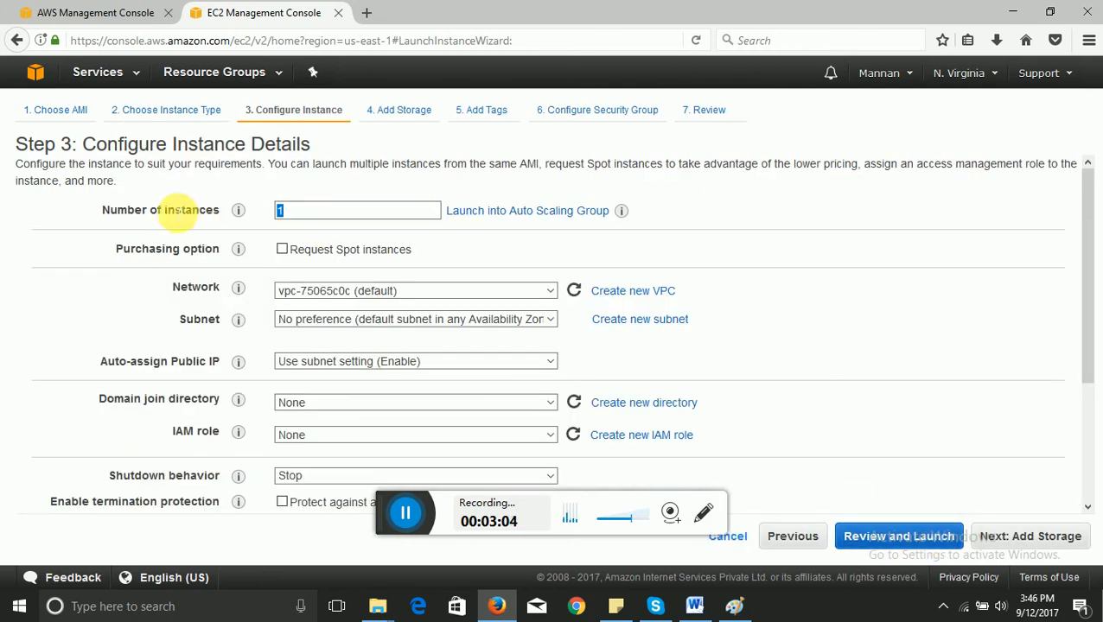
text(2)
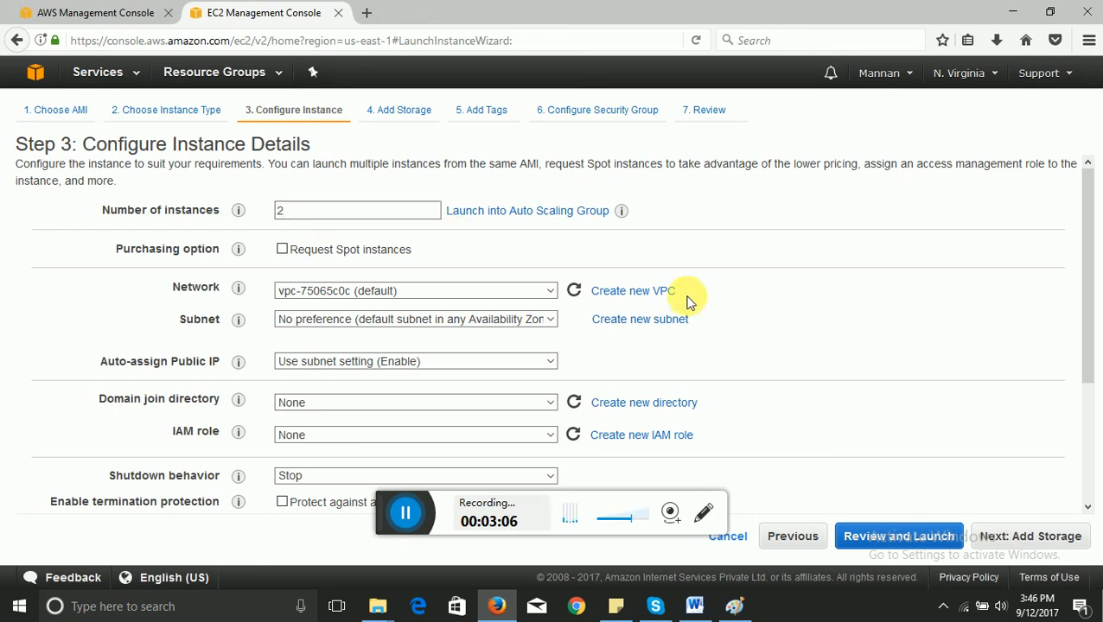
click(1017, 536)
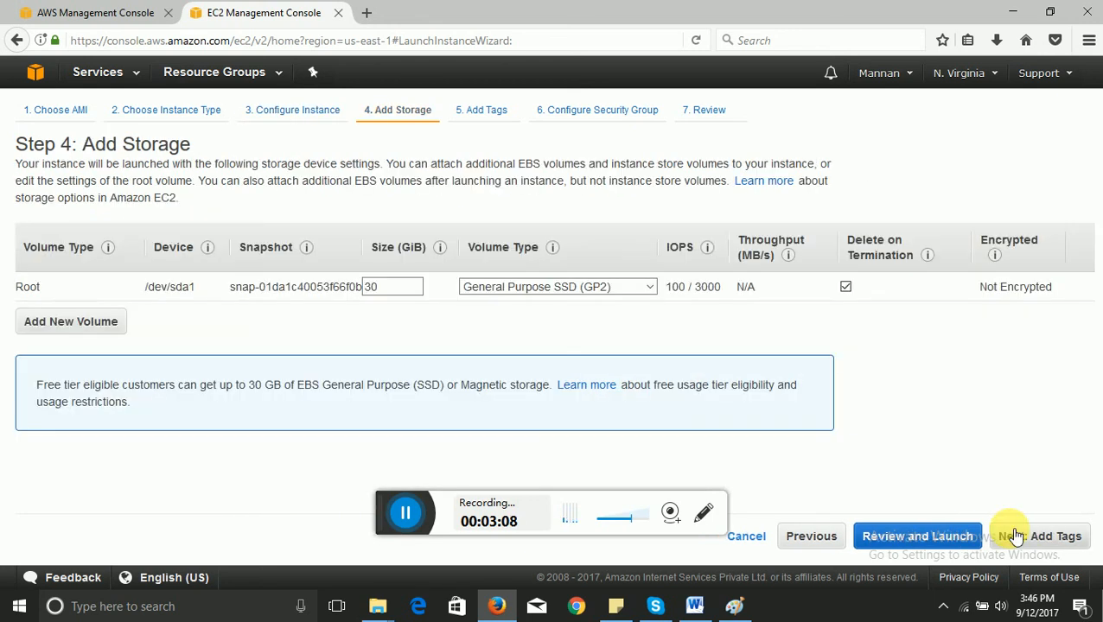
click(1037, 539)
click(1046, 536)
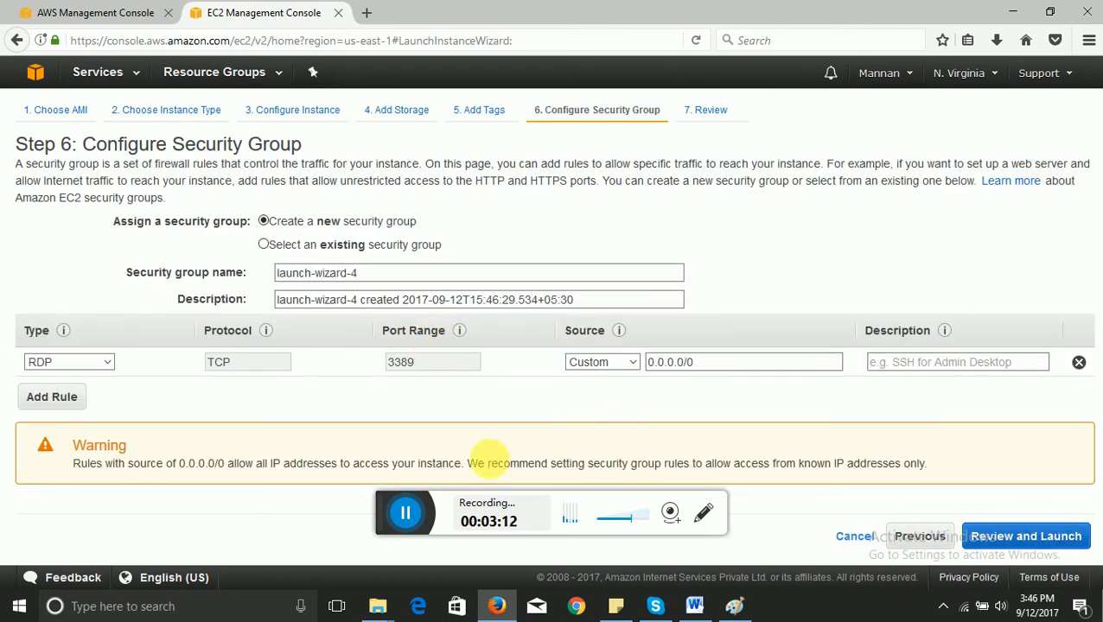
Add an HTTP rule to the new security group and continue to the launch review
click(51, 399)
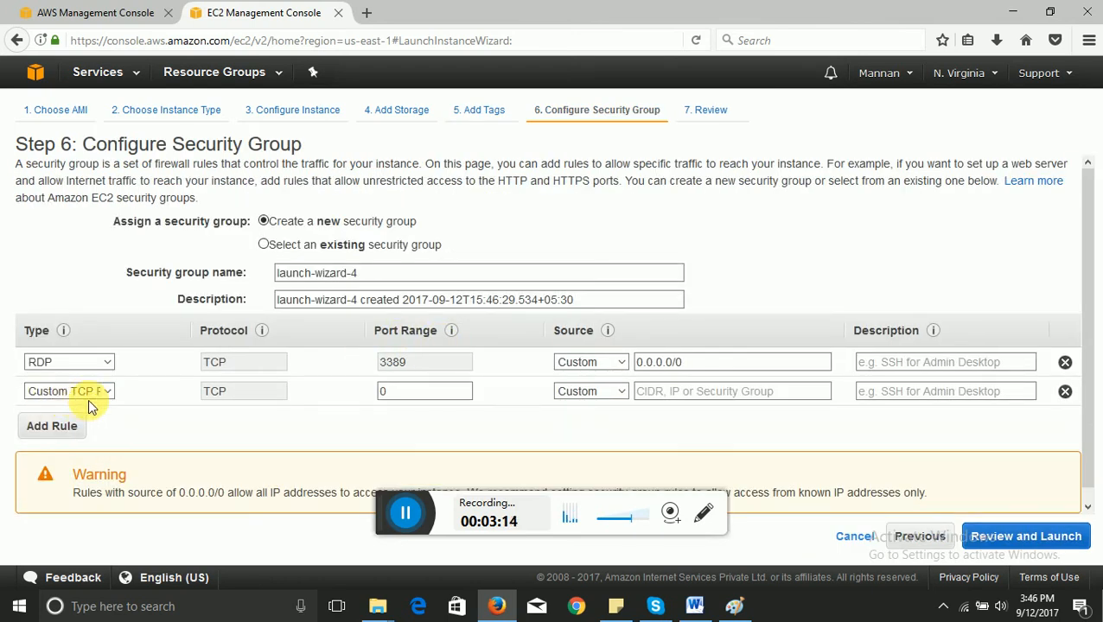
click(103, 393)
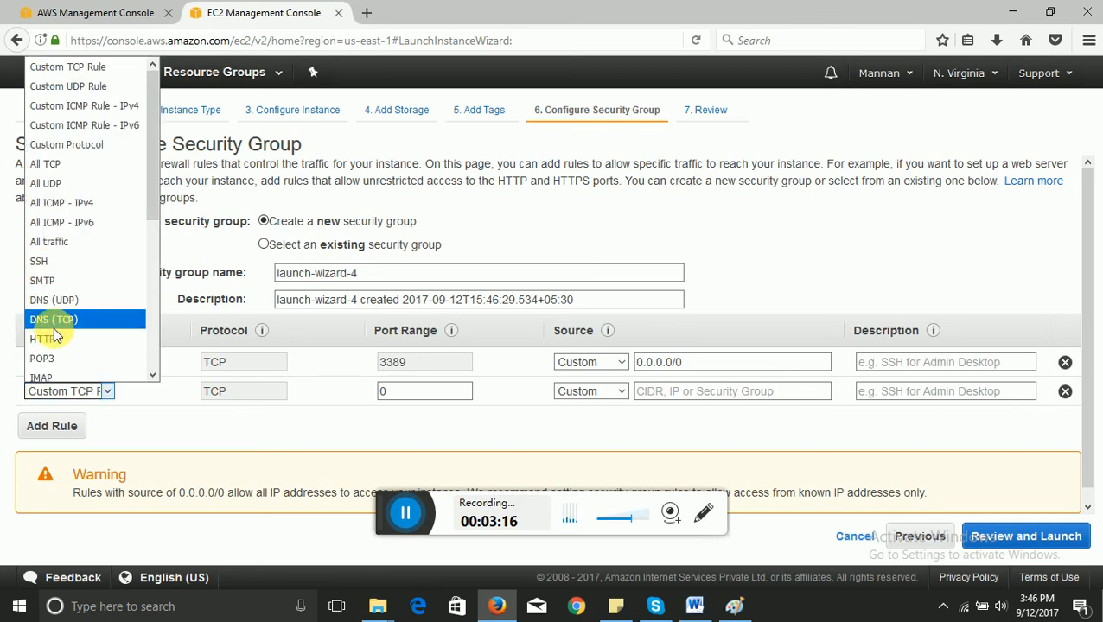
click(60, 339)
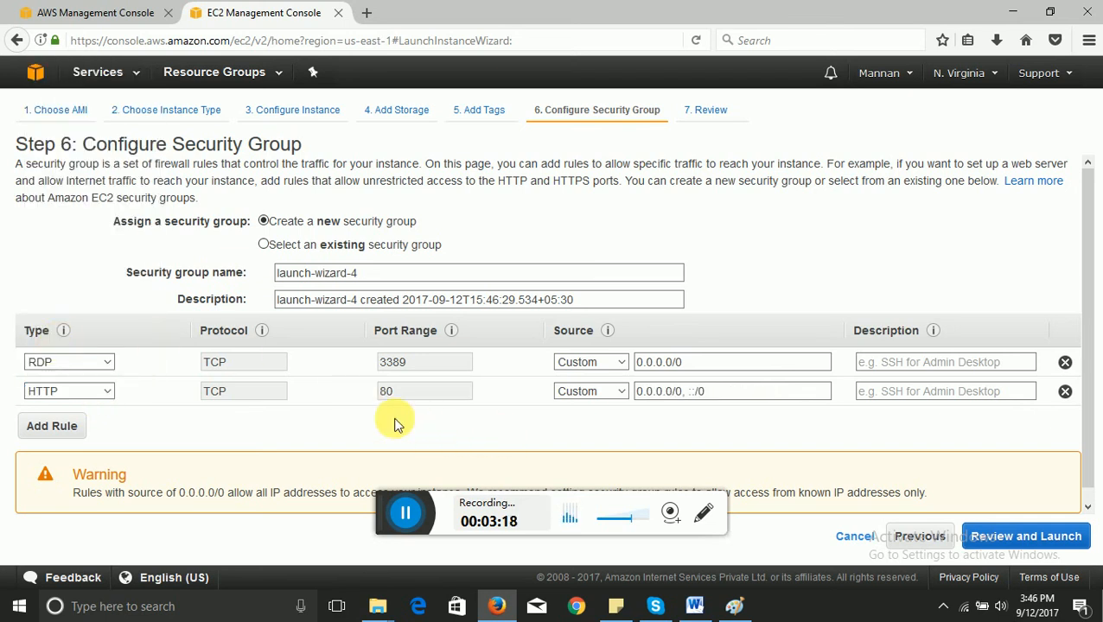
click(1033, 538)
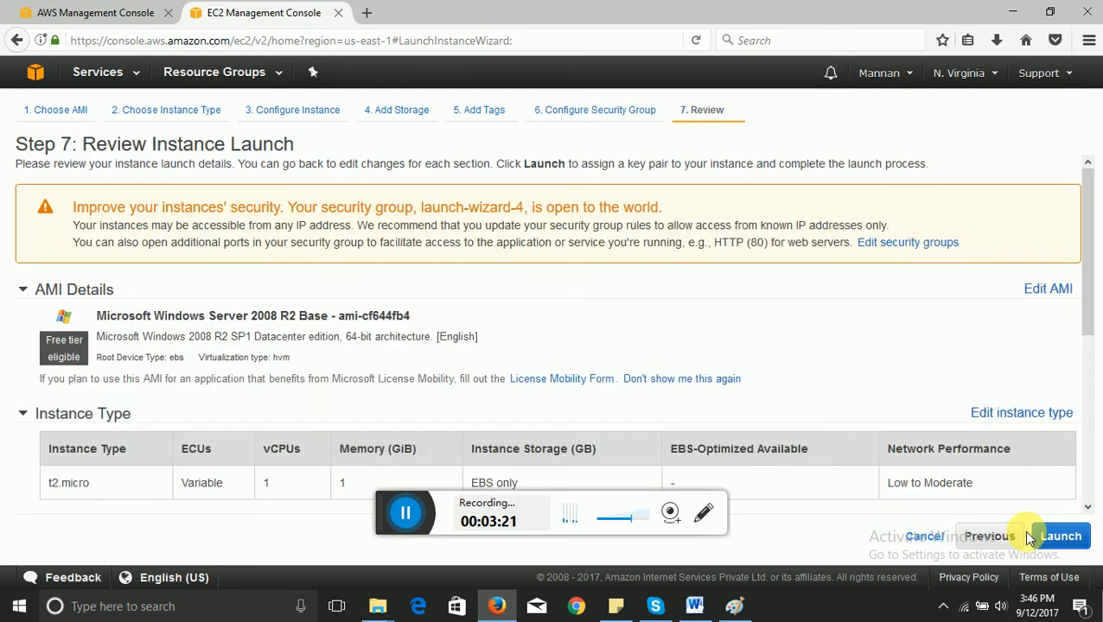
Proceed with the launch and choose to create a new key pair named web-key
click(1070, 538)
click(437, 347)
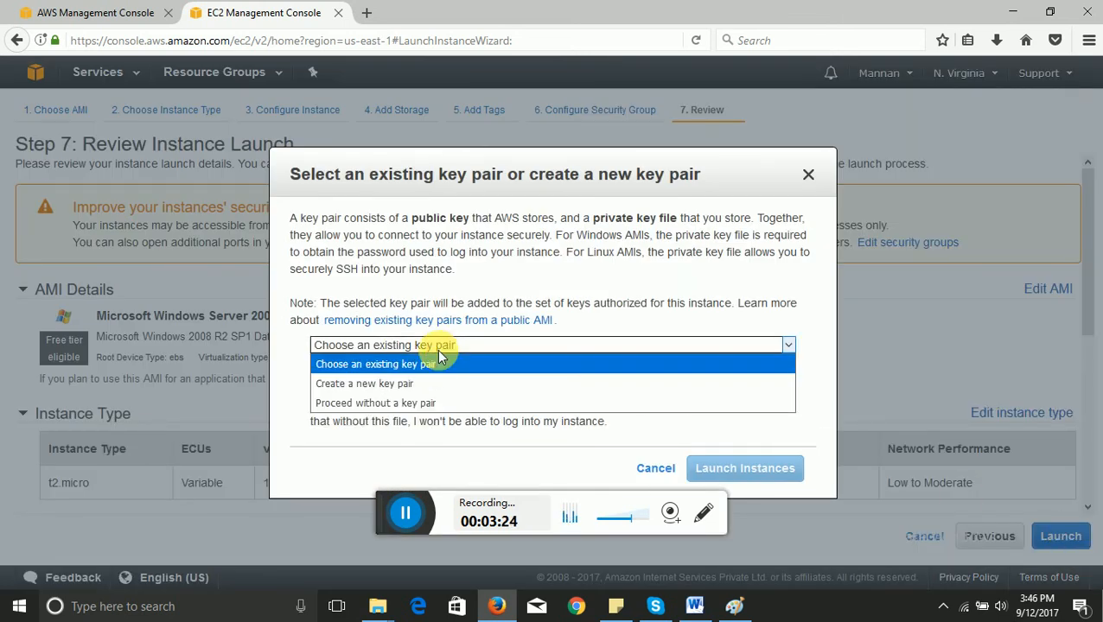
click(383, 383)
click(344, 385)
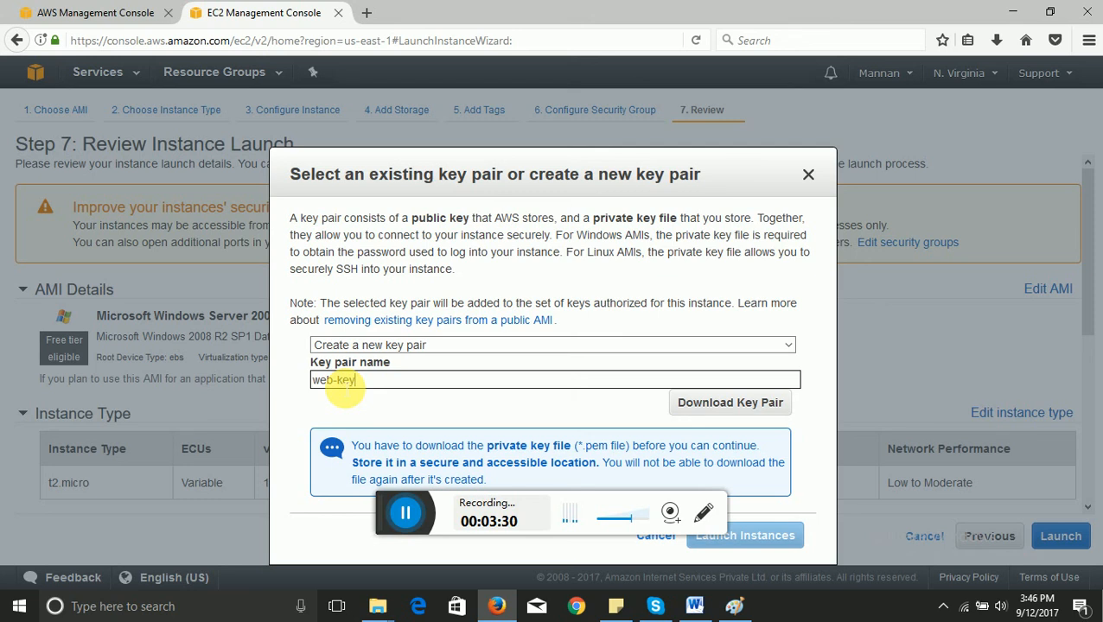
Download the new key pair and open web-key.pem with Notepad
click(714, 404)
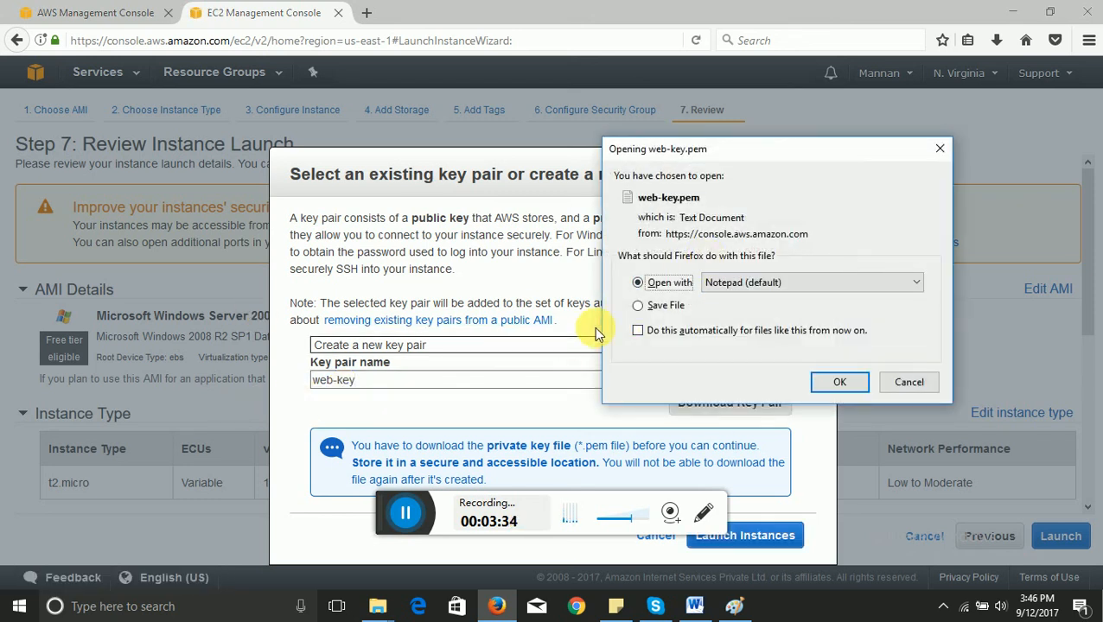
click(663, 309)
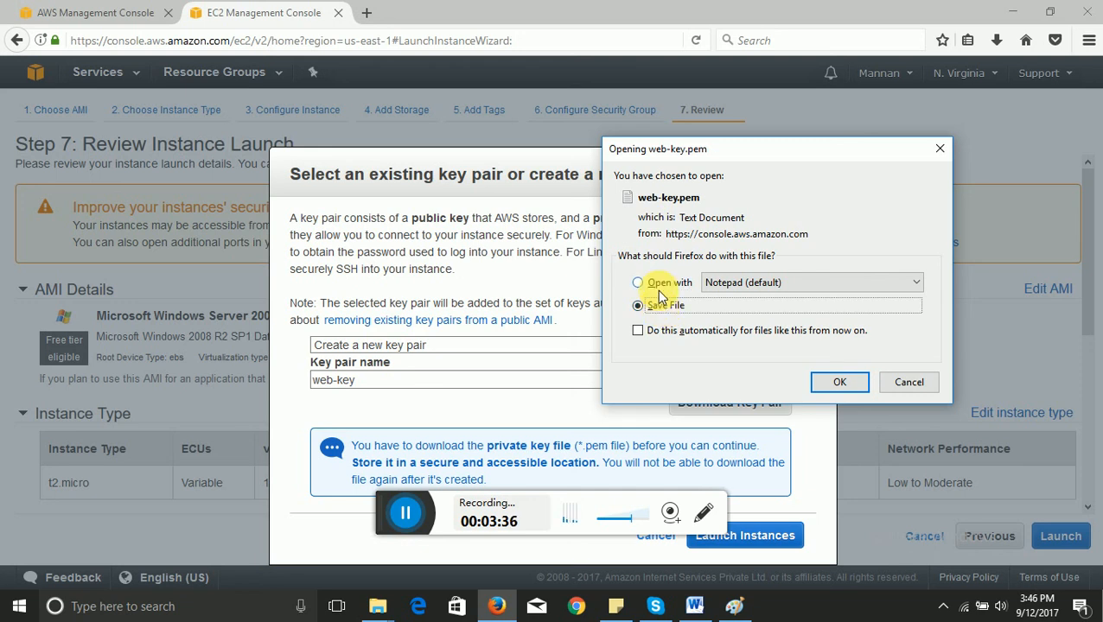
click(660, 285)
click(839, 384)
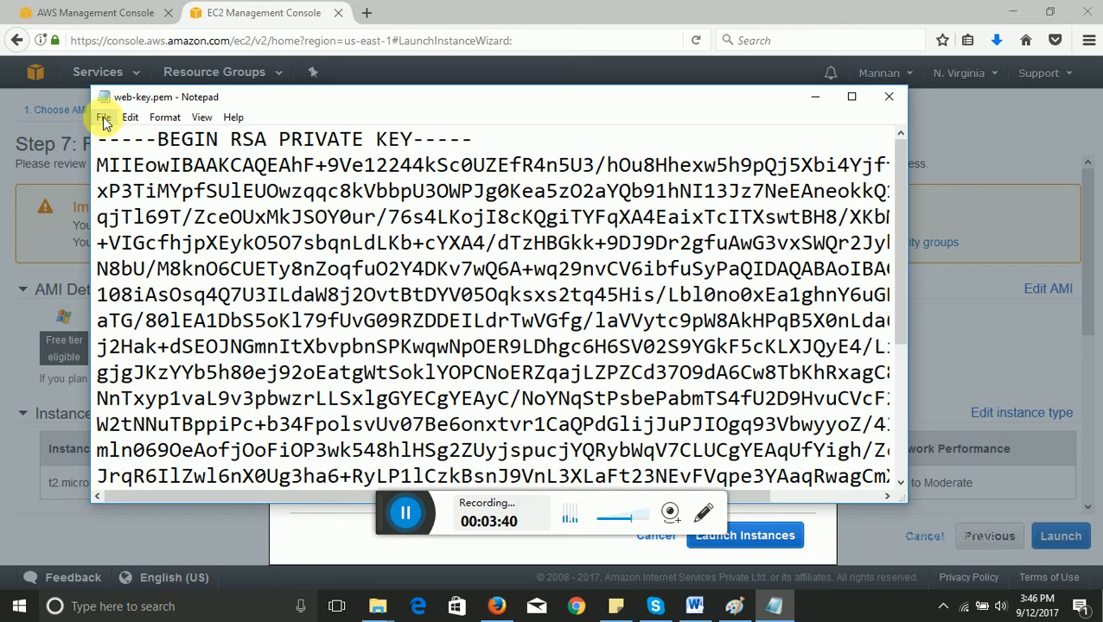
Save a copy of the private key file on the Desktop as web-key.pem
click(103, 119)
click(134, 184)
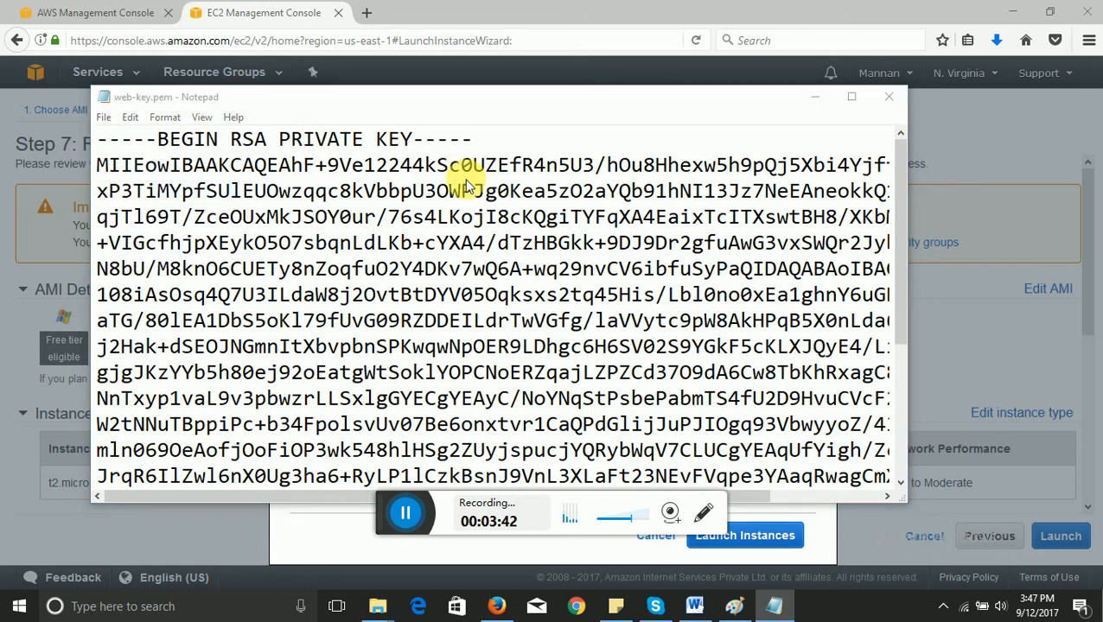
click(145, 220)
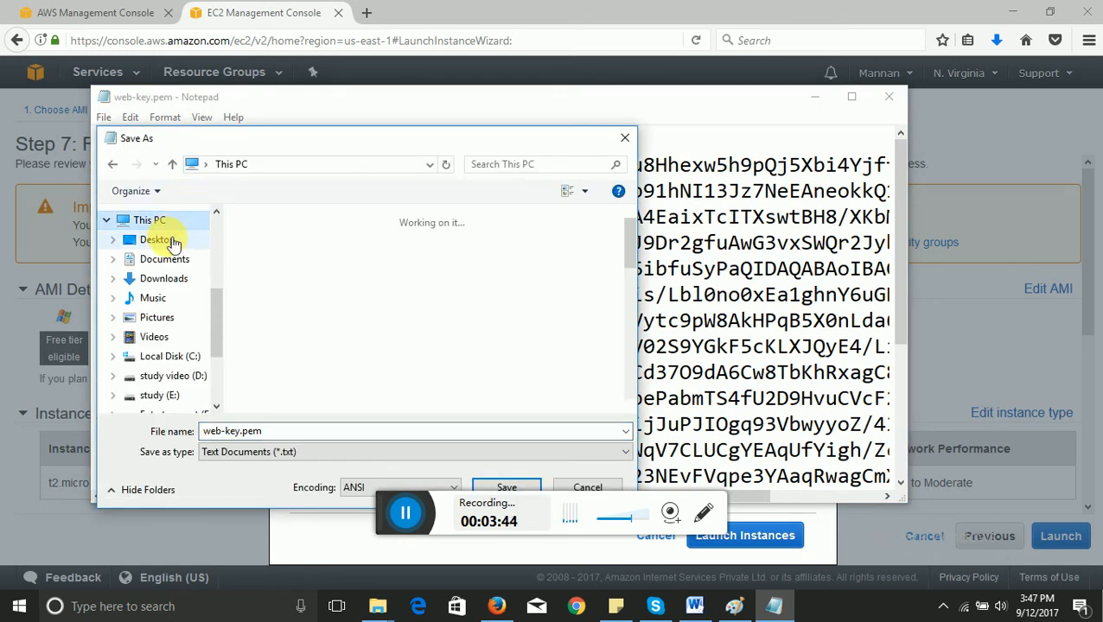
click(173, 242)
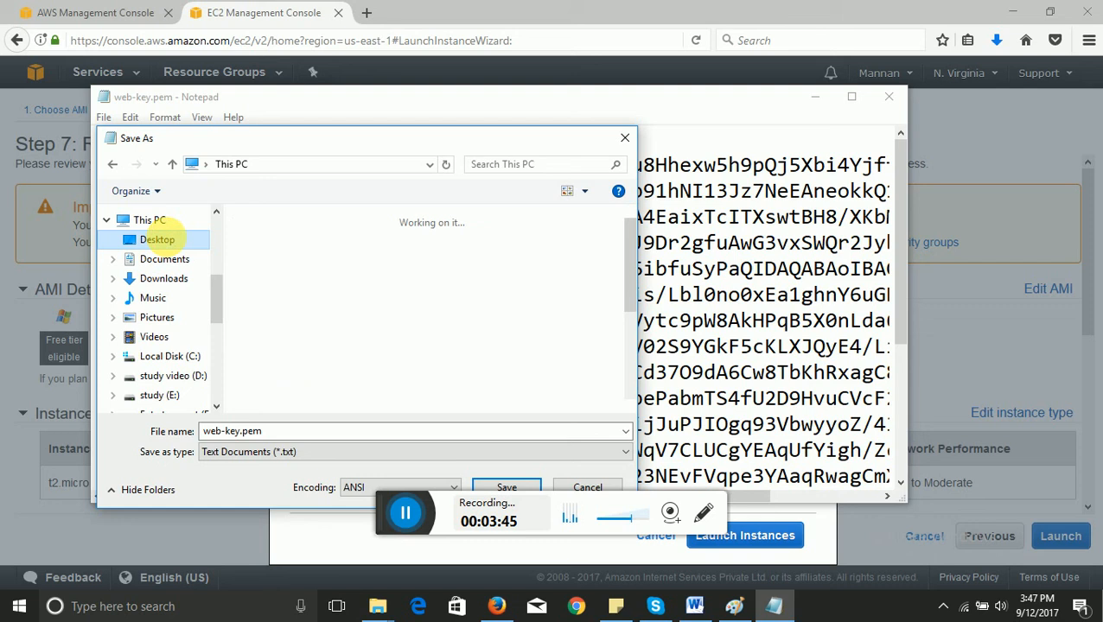
click(495, 490)
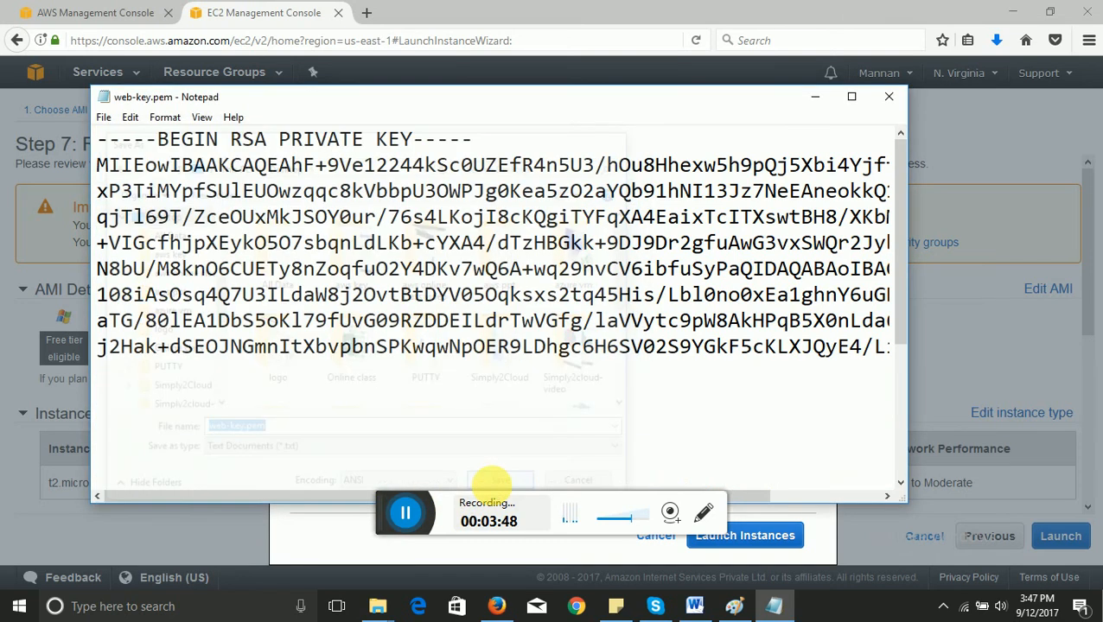
Close the key file in Notepad, launch the instances with the new key pair and open the instances list
click(889, 96)
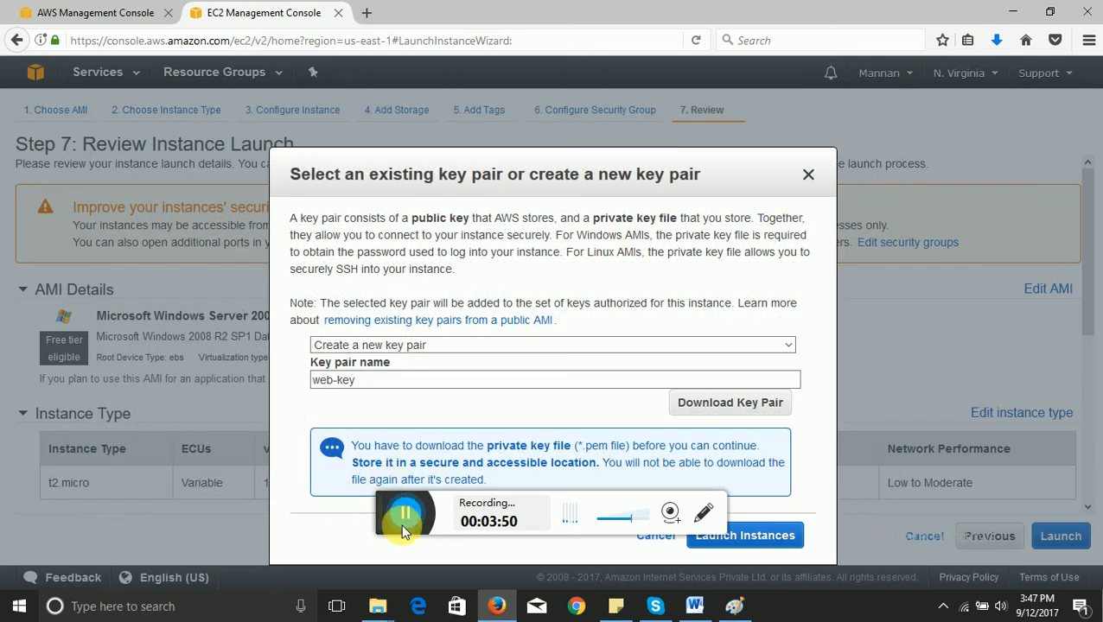
click(746, 534)
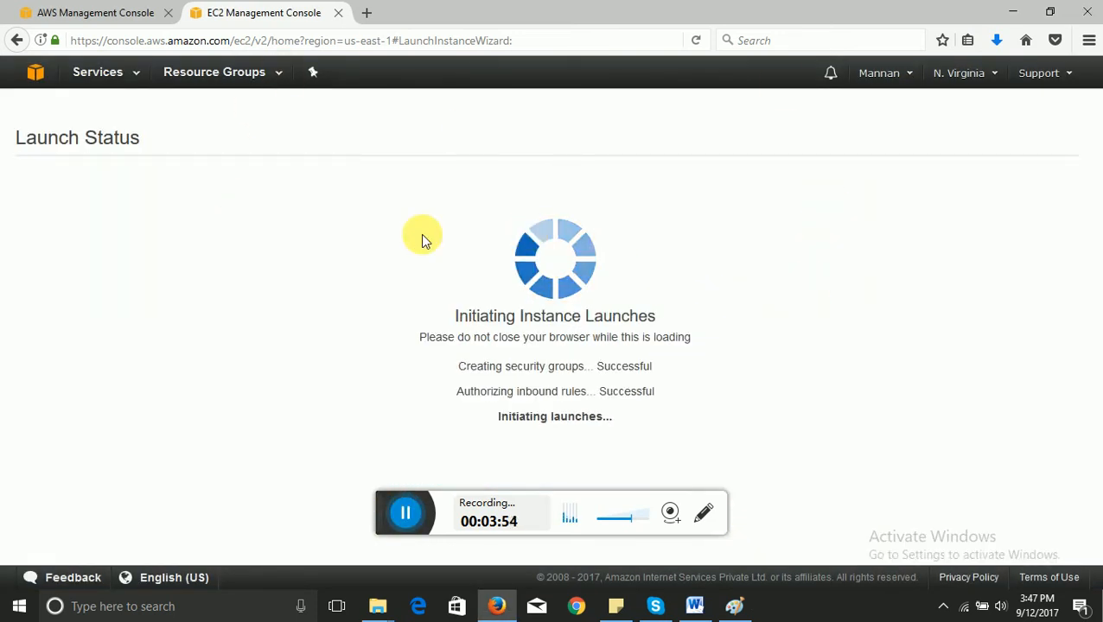
scroll(1063, 242, down, 5)
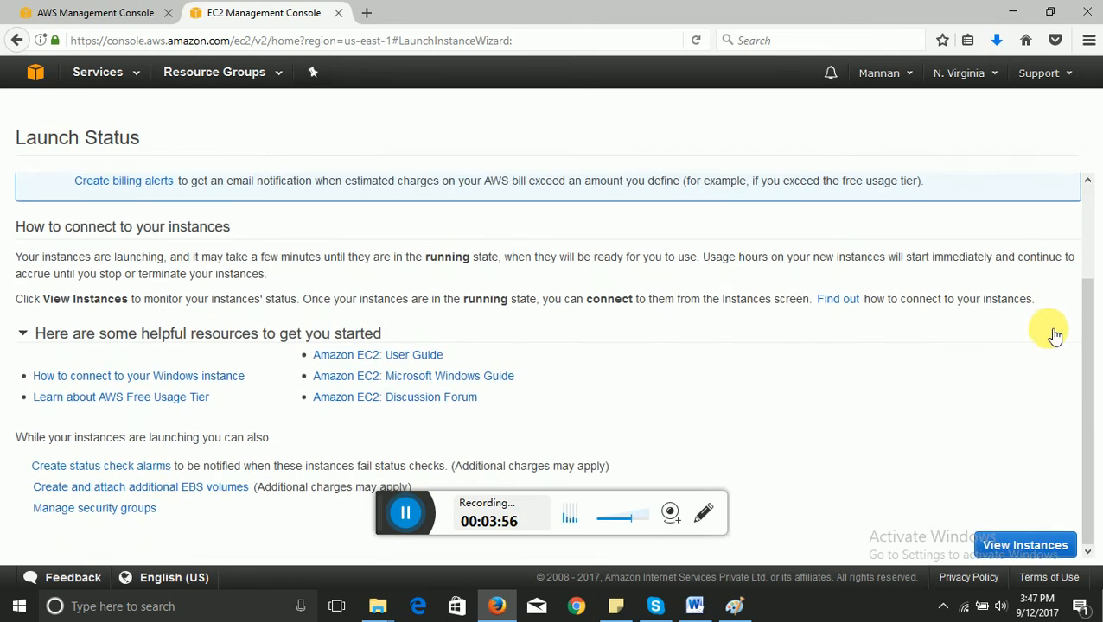
click(1029, 545)
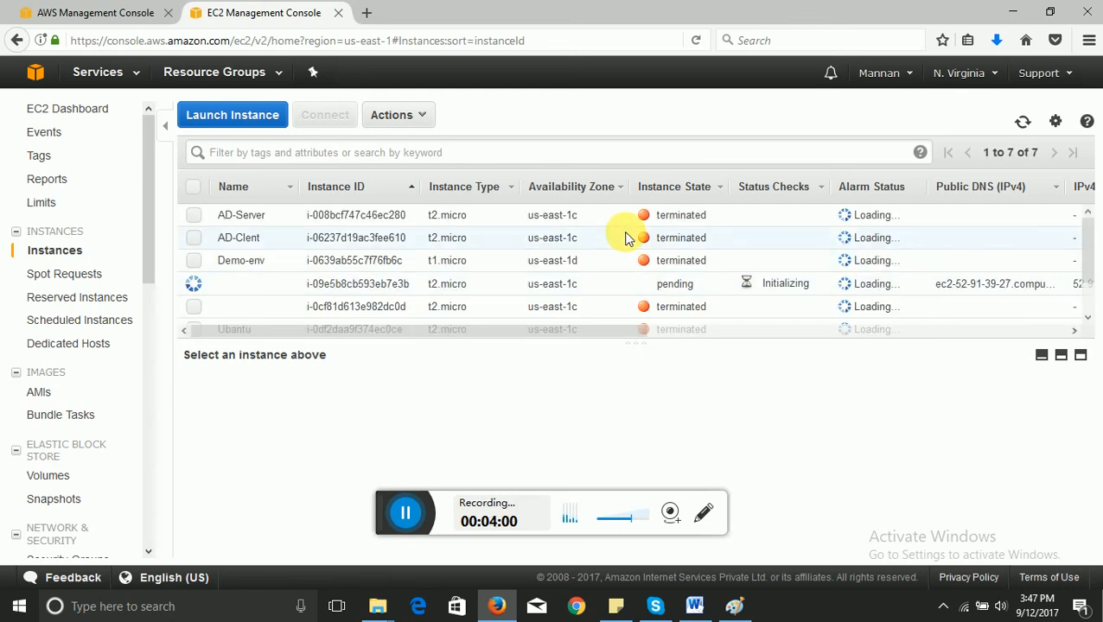
scroll(553, 242, down, 2)
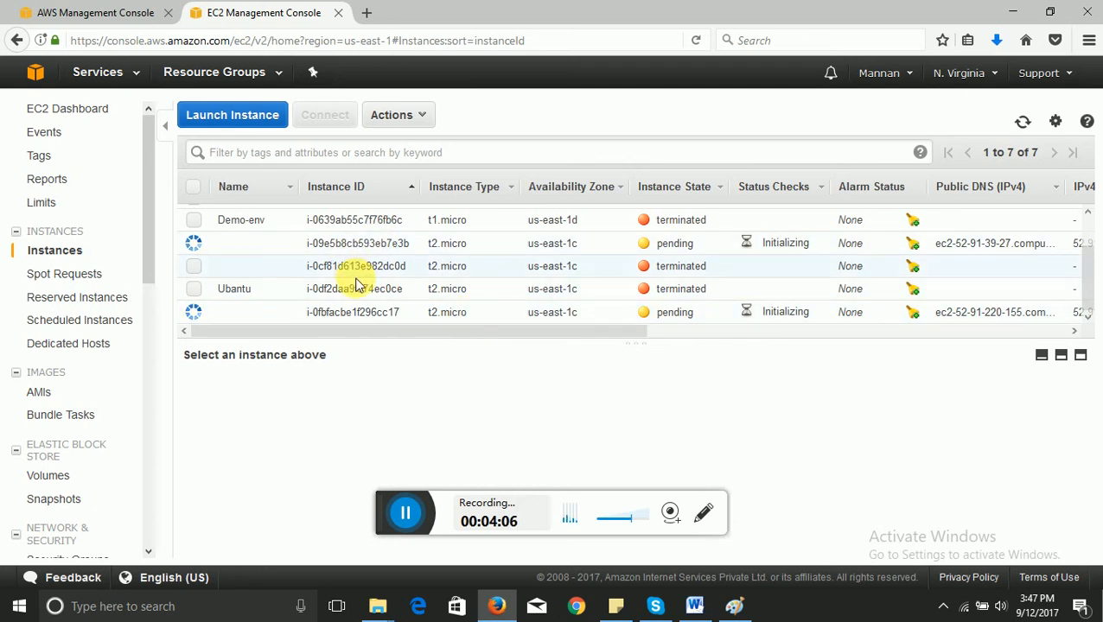
click(418, 511)
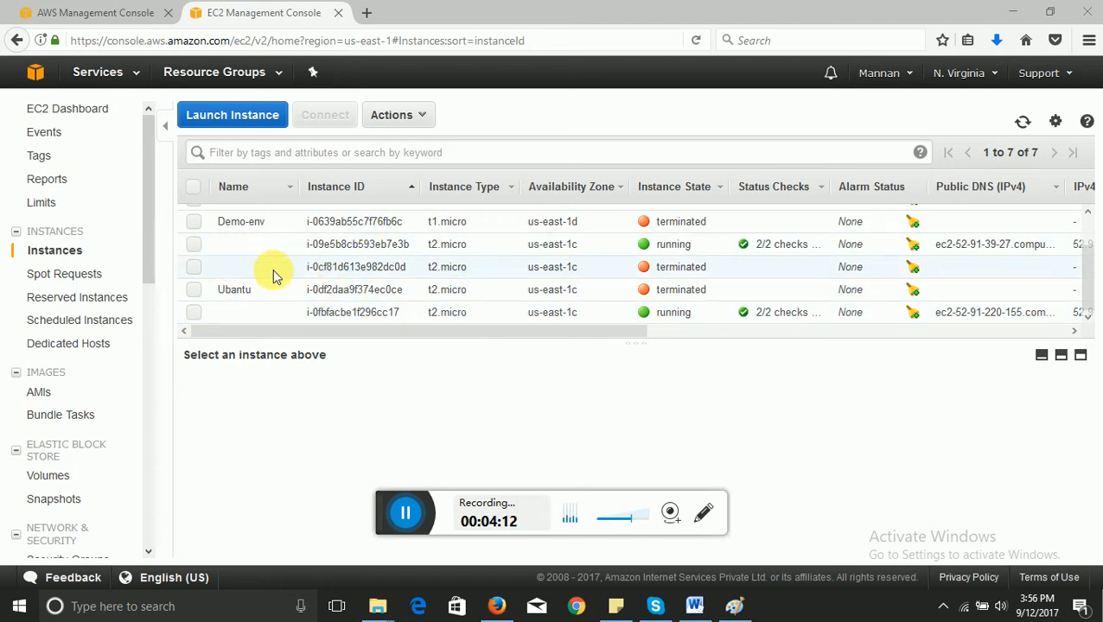
Select the running instance i-09e5b8cb593eb7e3b and open the password retrieval form in its connection details
click(207, 247)
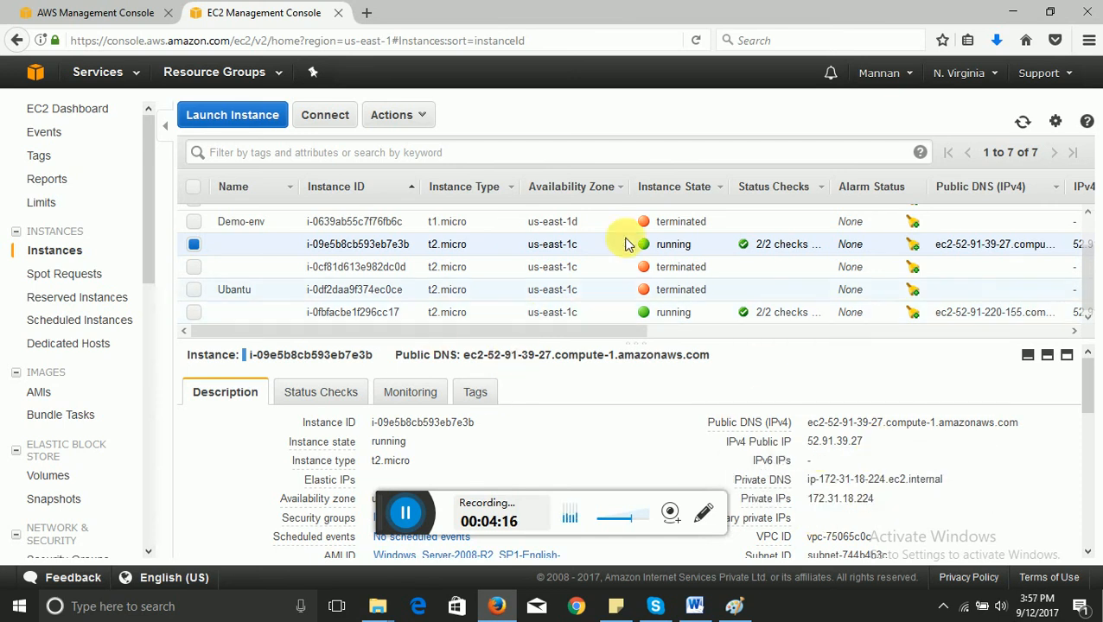
click(326, 115)
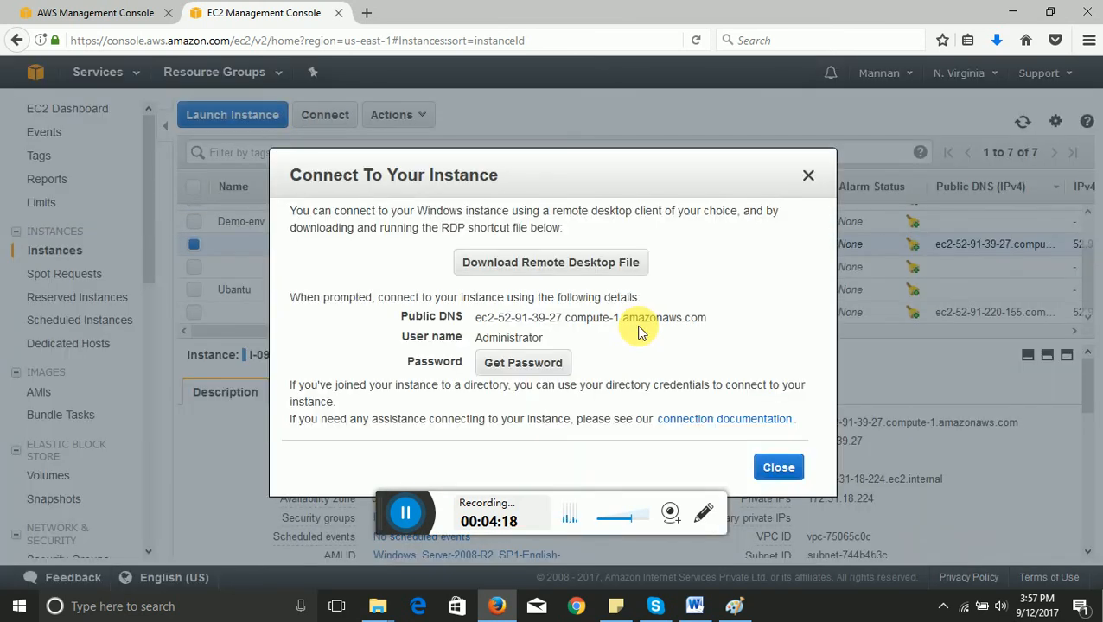
click(540, 364)
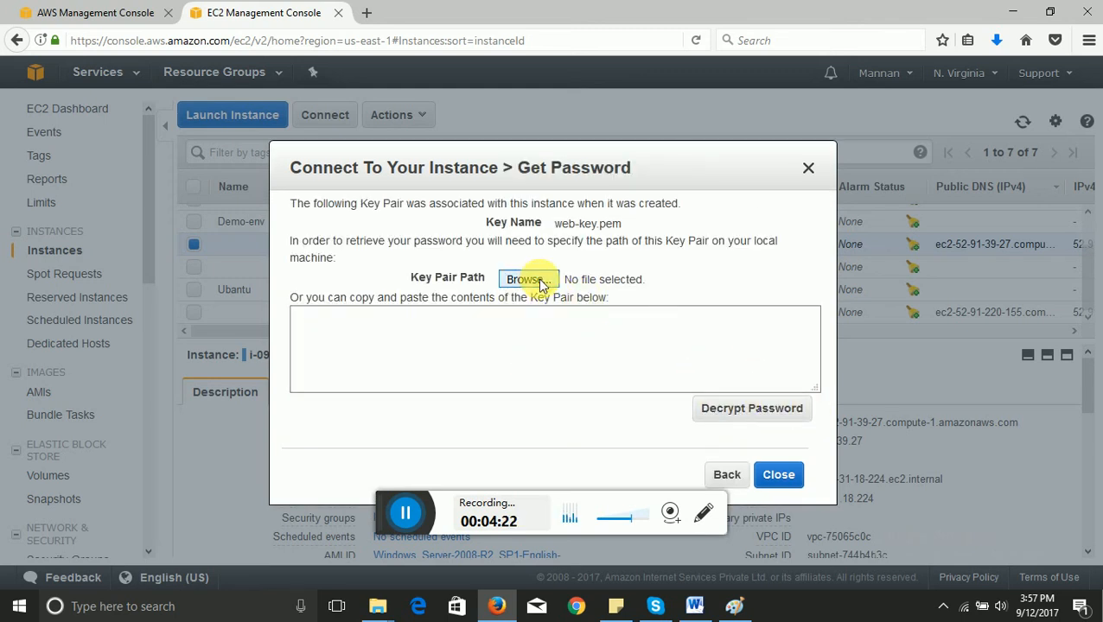
Load the private key file web-key.pem.txt from the Desktop as the key pair and decrypt the Administrator password
click(526, 279)
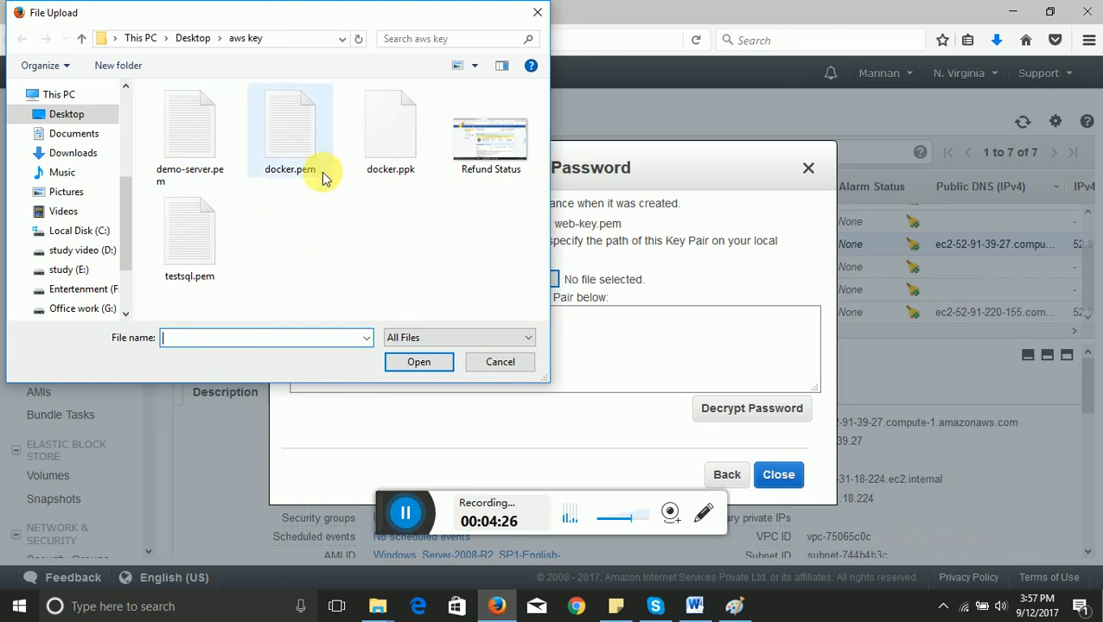
click(62, 115)
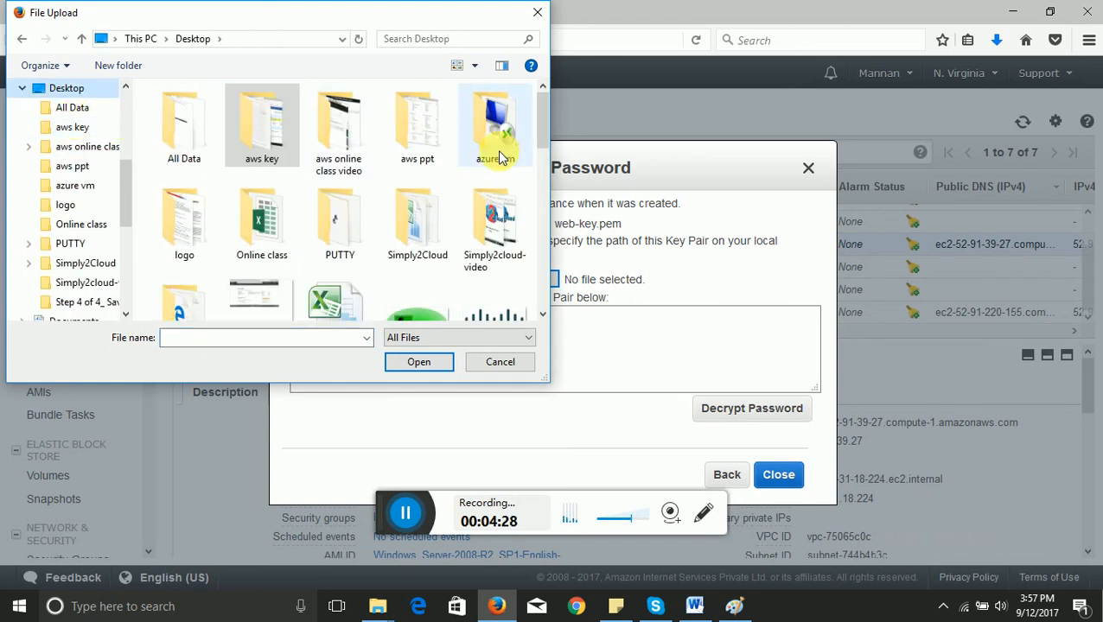
drag(544, 125, 546, 278)
double_click(272, 271)
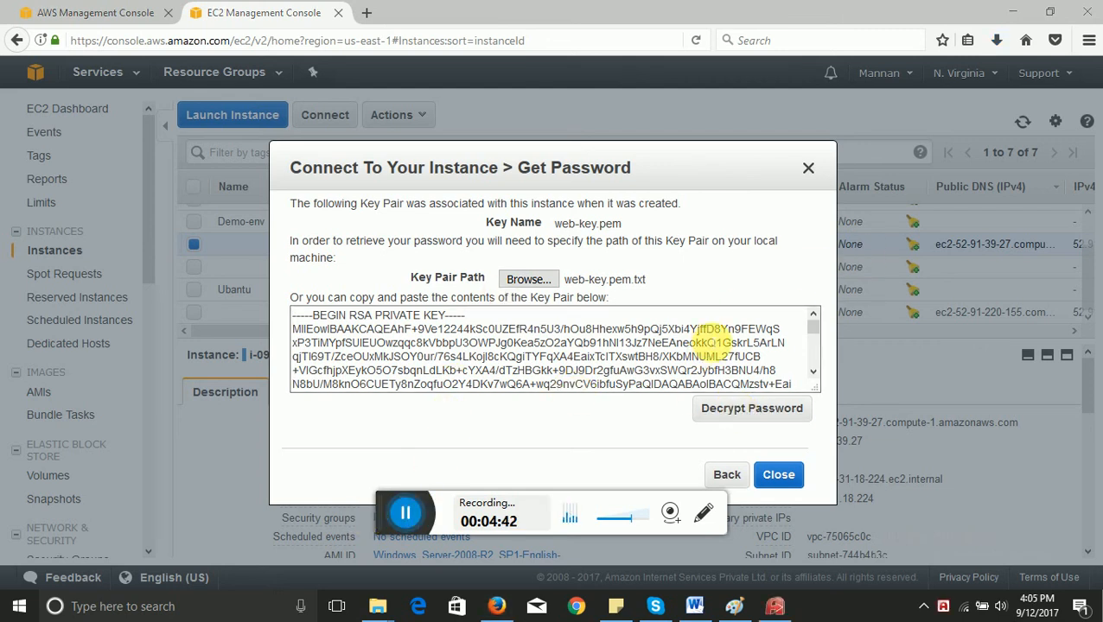
click(761, 409)
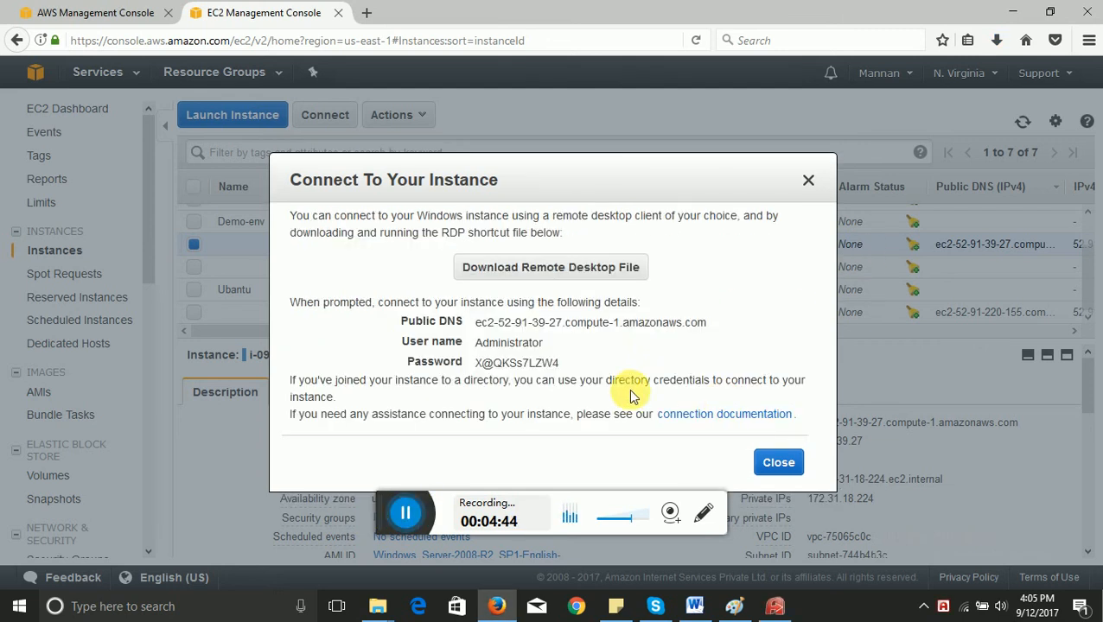
Copy the decrypted password, open the instance's remote desktop file with Remote Desktop Connection and sign in as Administrator with the account password
drag(474, 365, 605, 367)
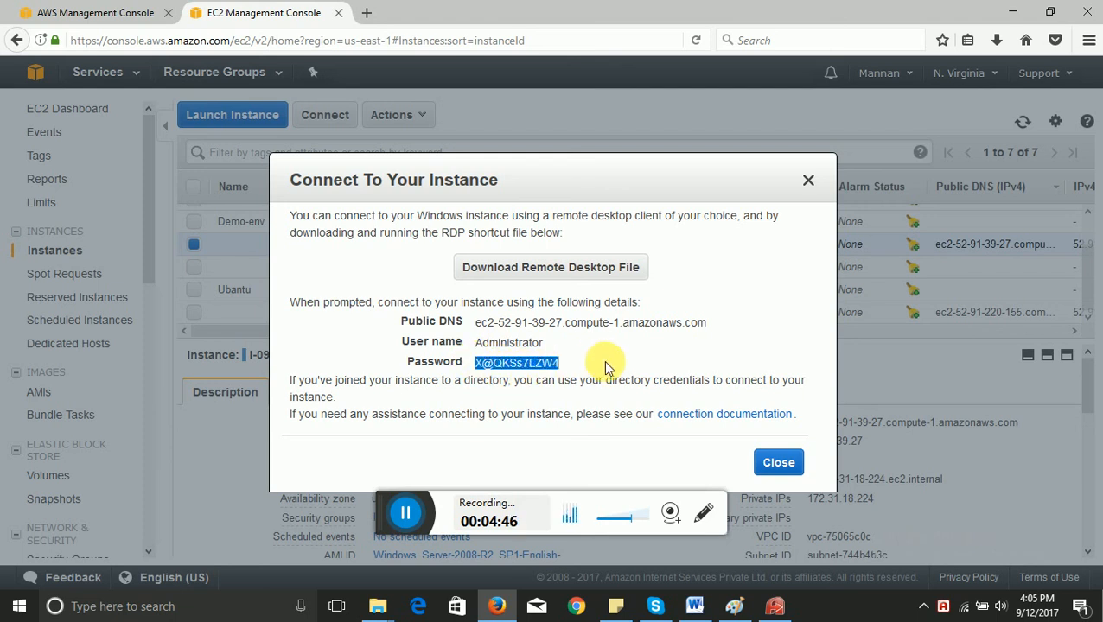
click(560, 269)
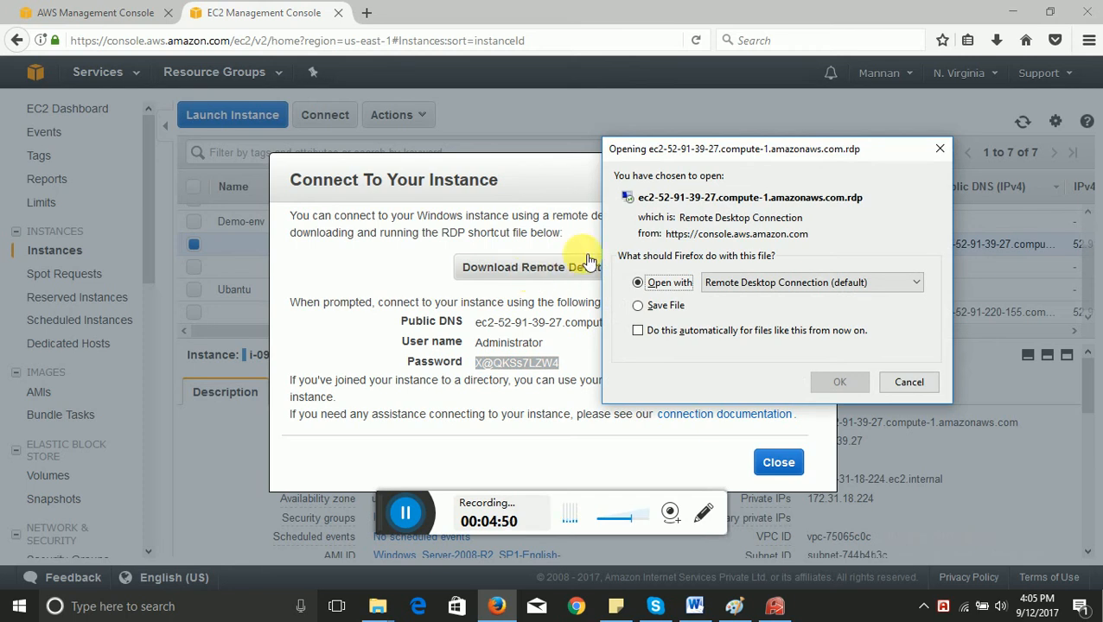
click(840, 388)
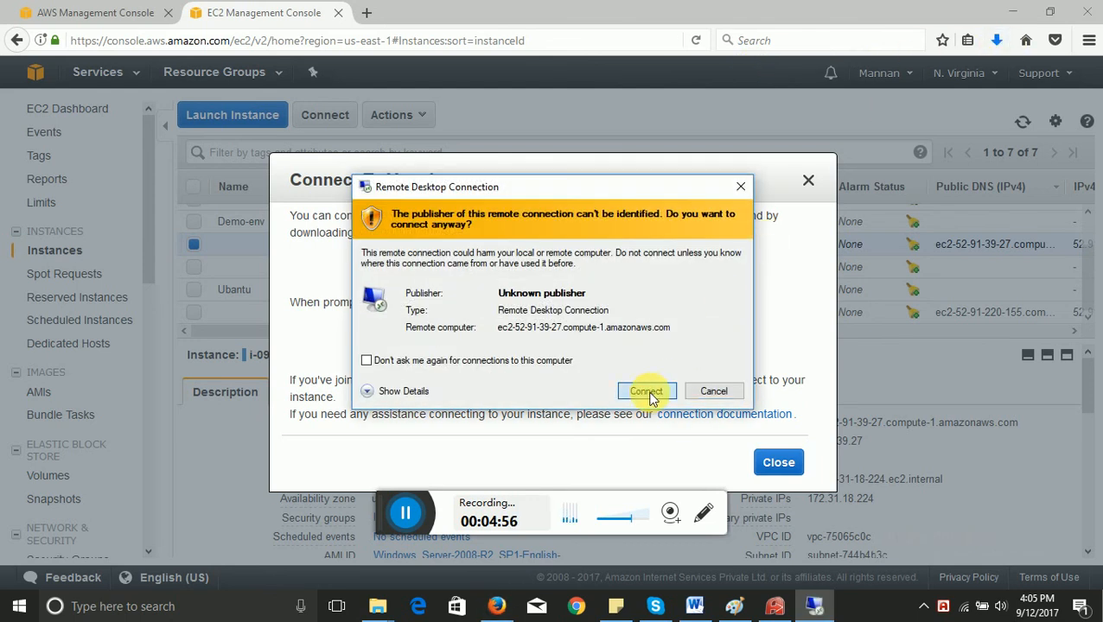
click(646, 392)
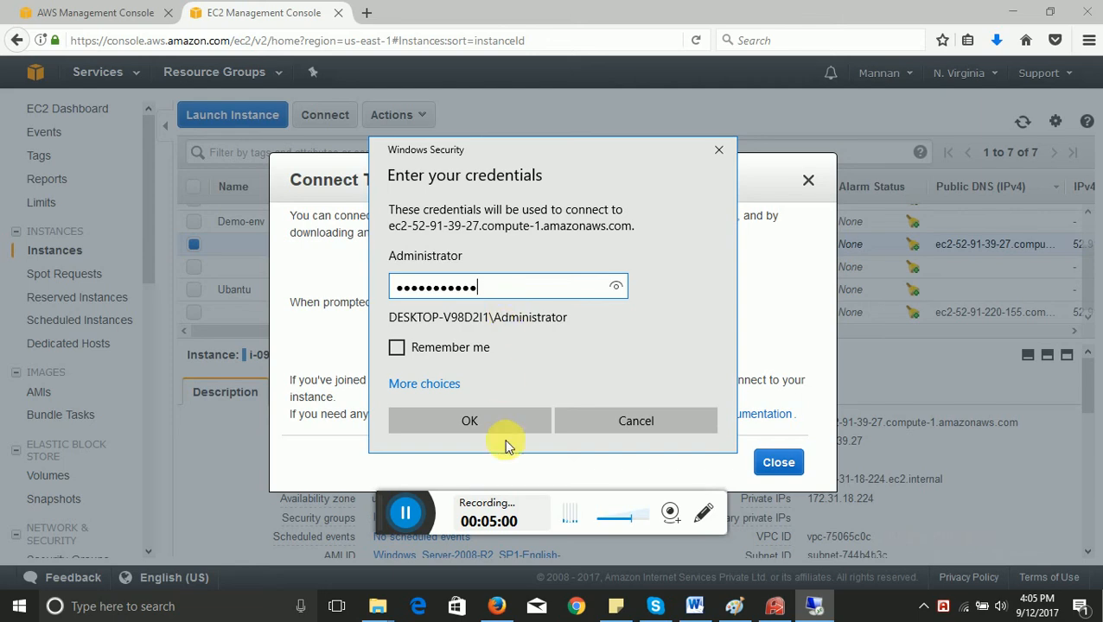
click(492, 413)
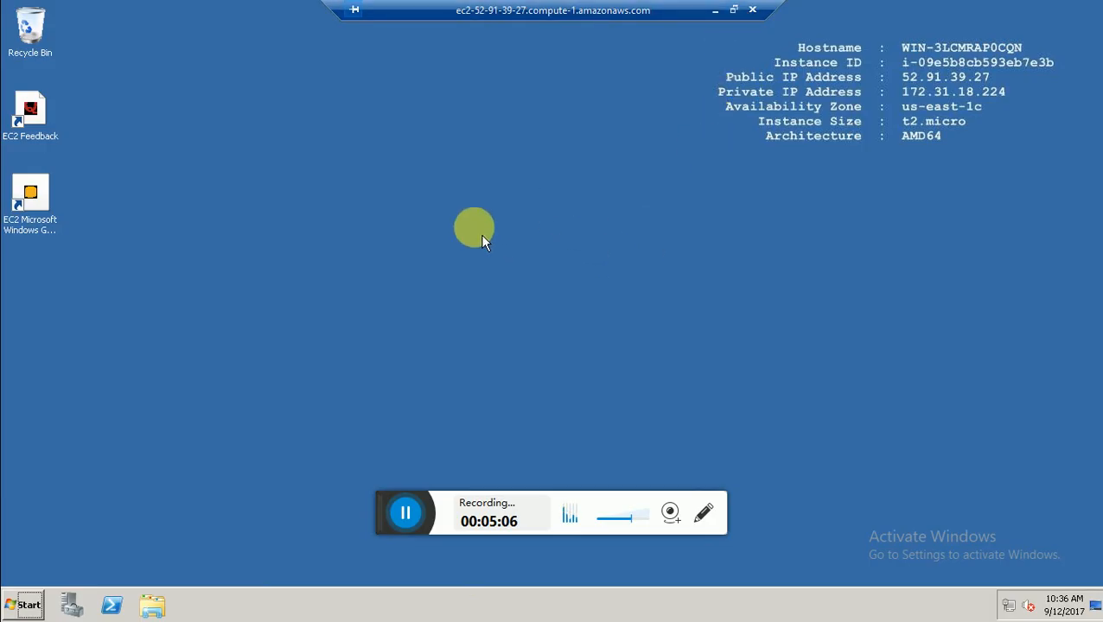
Refresh the remote desktop, then start the Add Roles Wizard from Server Manager's Roles and proceed to the server role selection
right_click(519, 184)
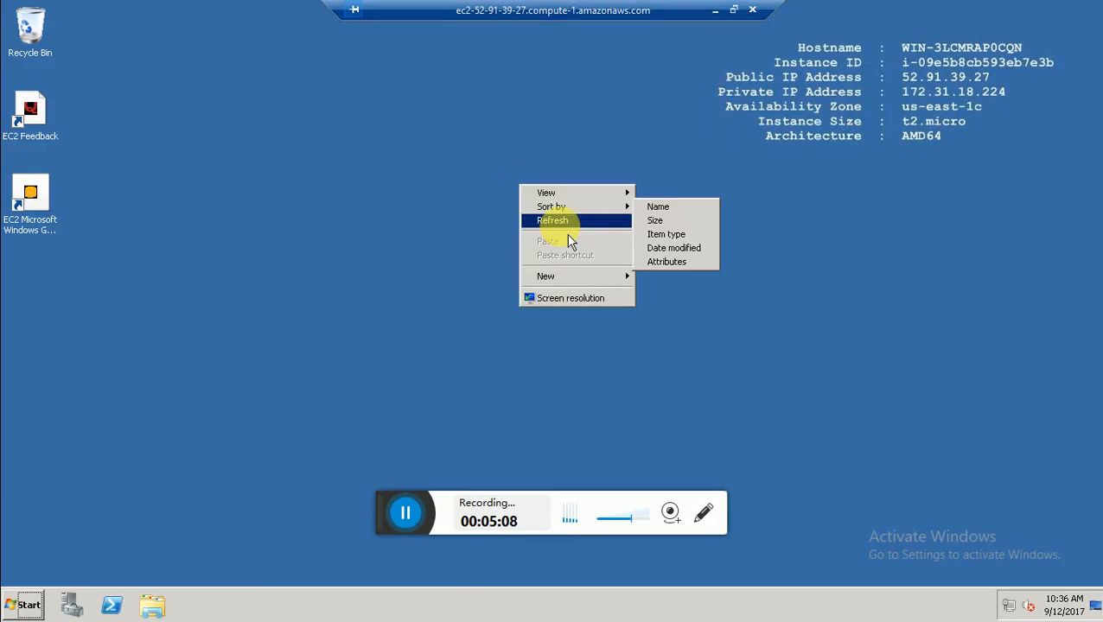
click(577, 218)
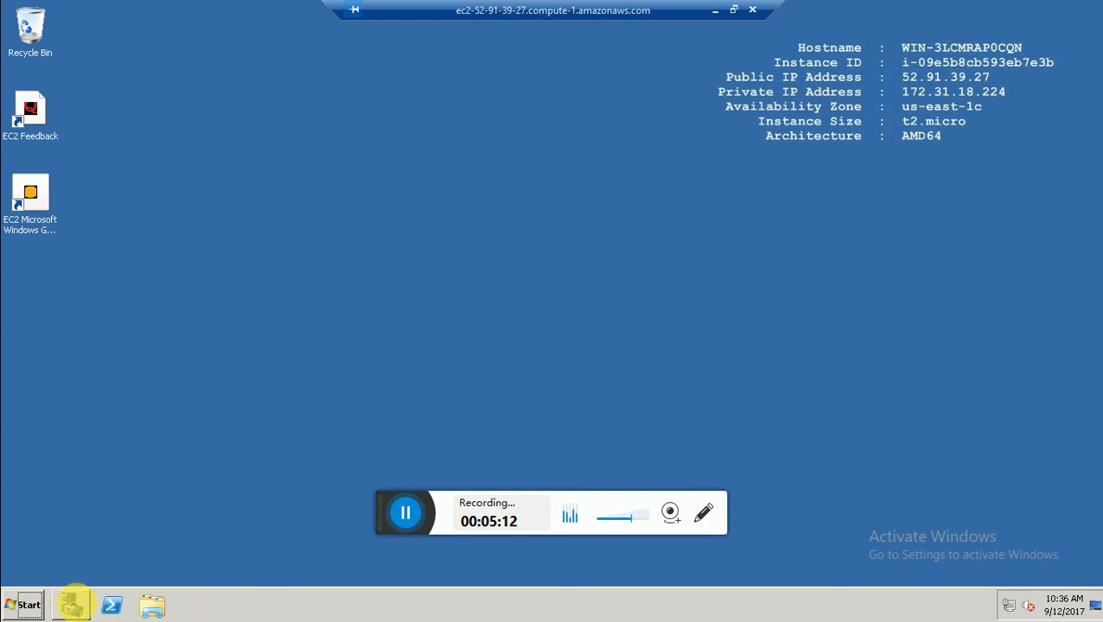
click(74, 603)
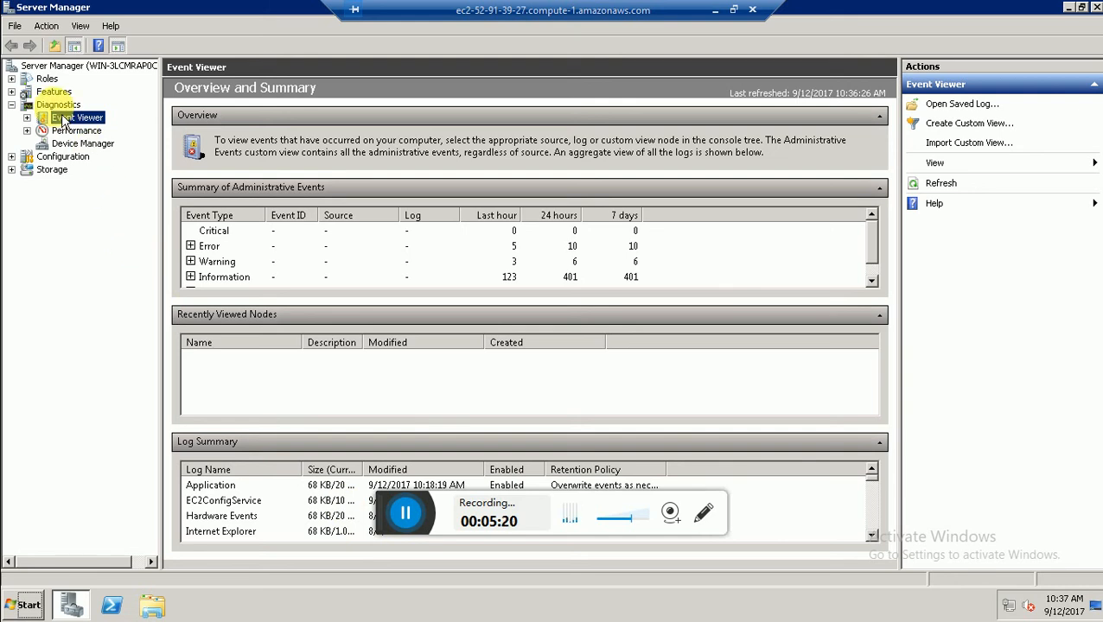
click(49, 80)
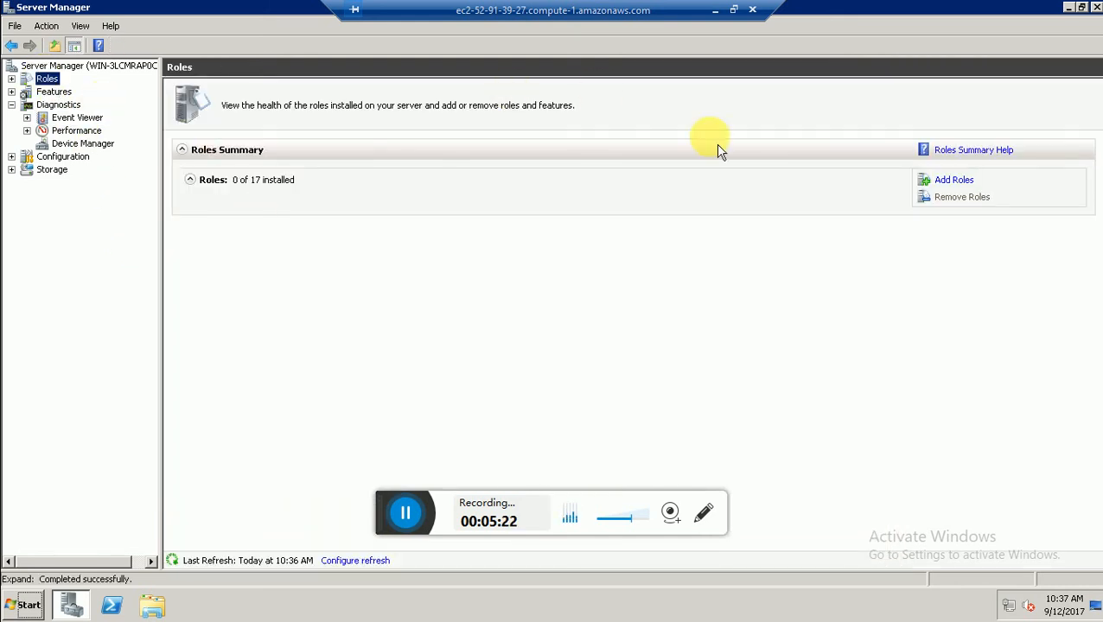
click(953, 181)
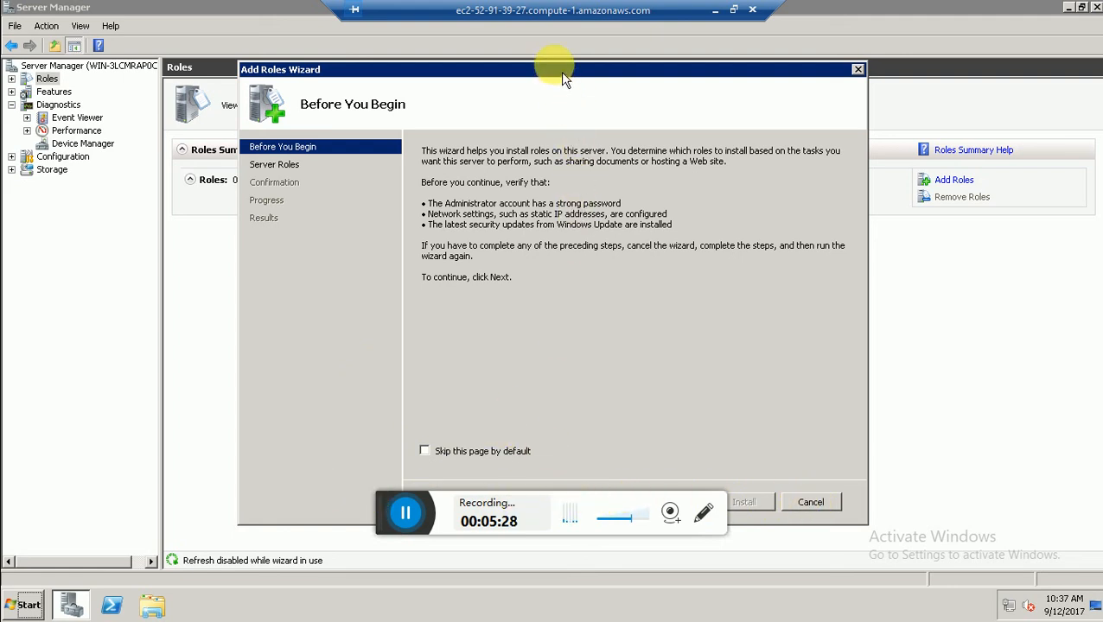
drag(627, 87, 855, 83)
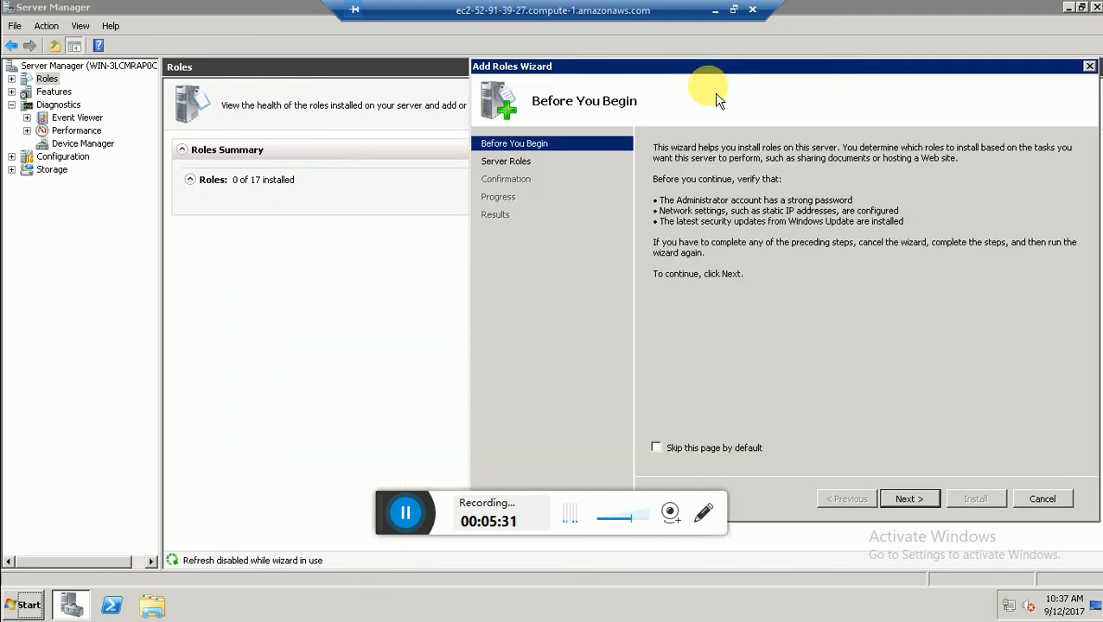
click(910, 501)
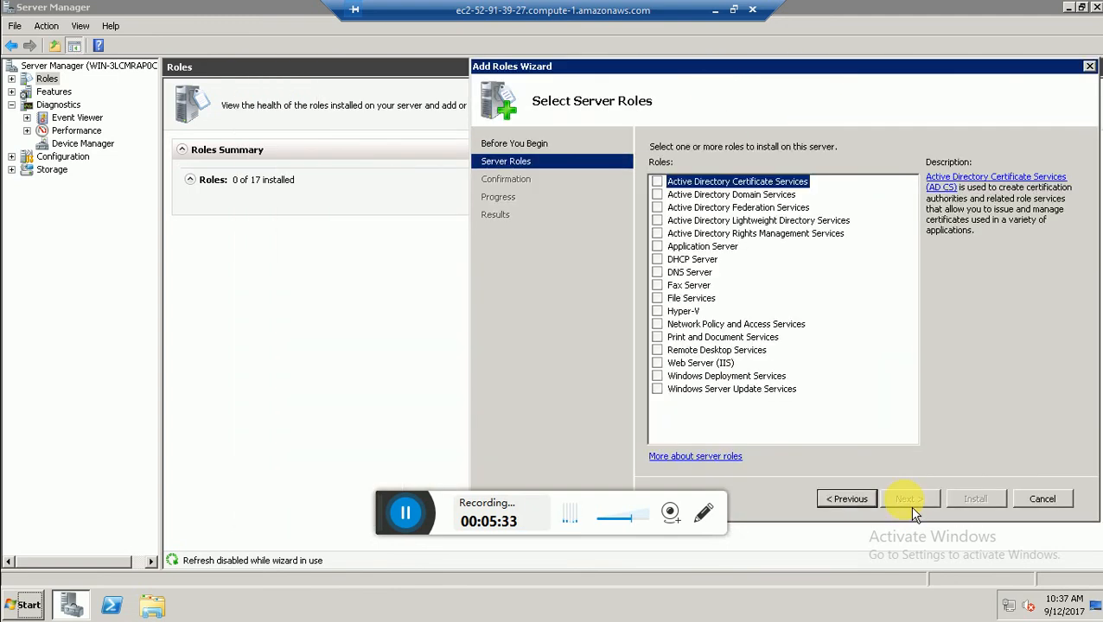
Select the Web Server (IIS) role, keep its default role services and start the installation
click(658, 363)
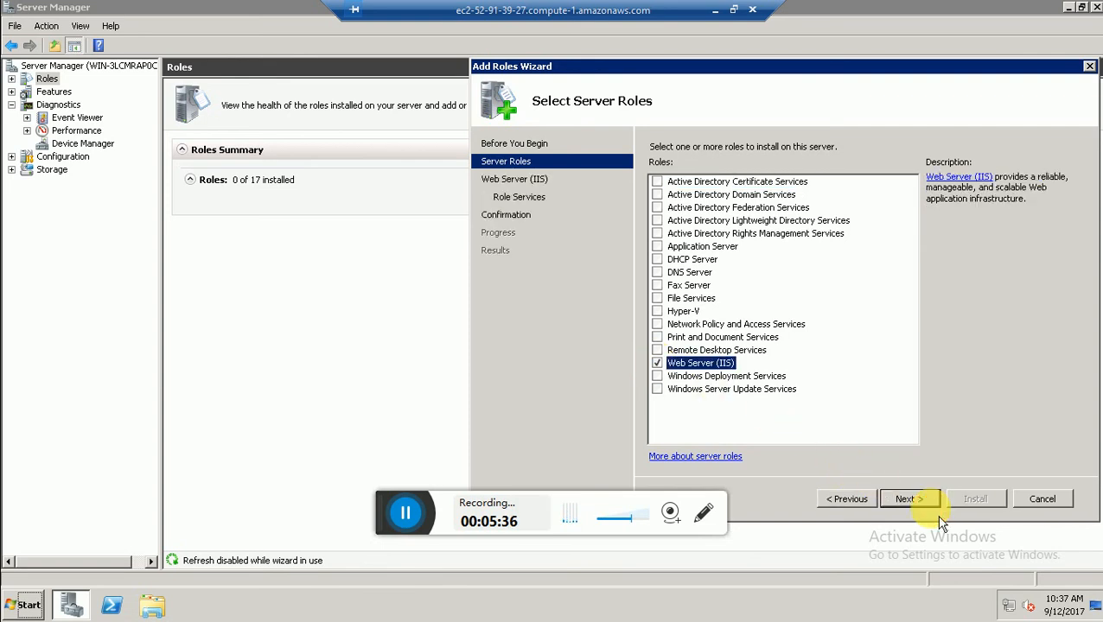
click(930, 510)
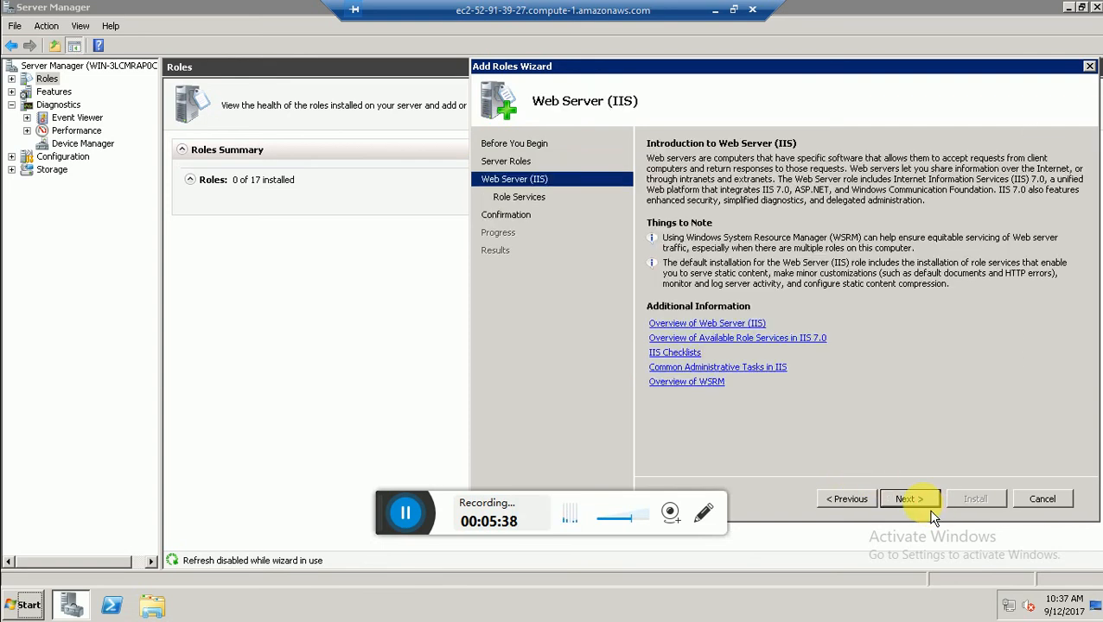
click(930, 509)
click(930, 510)
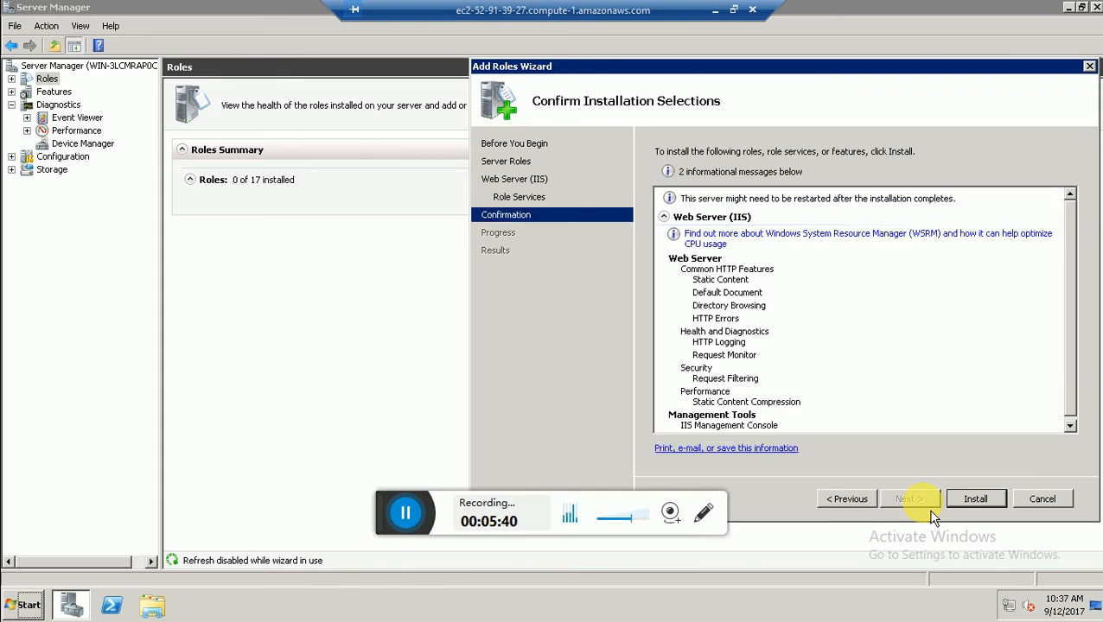
click(986, 508)
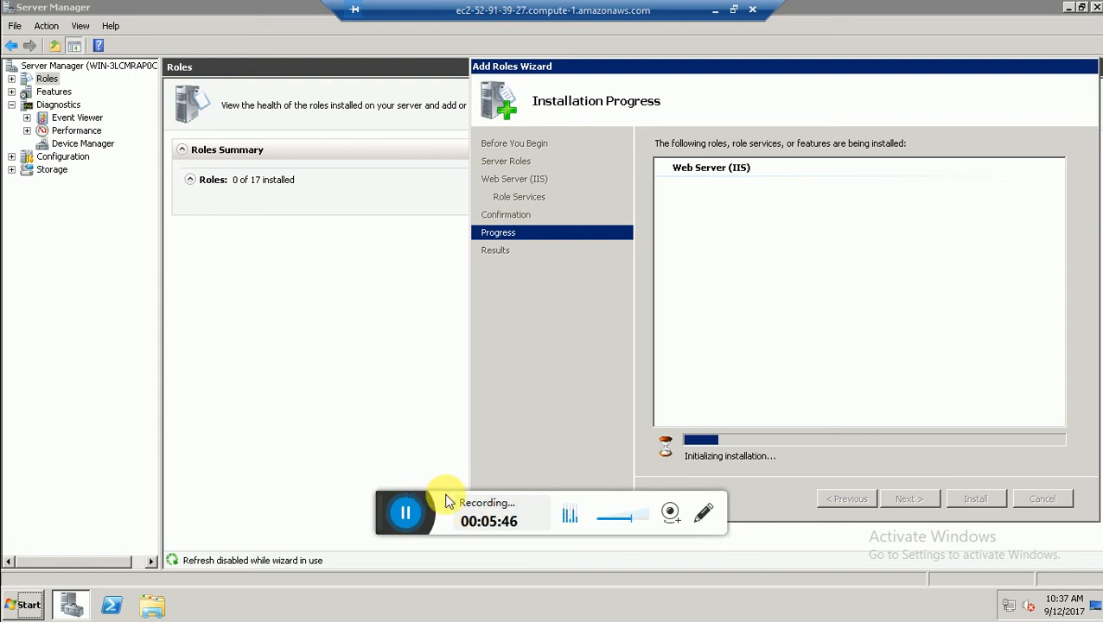
click(406, 515)
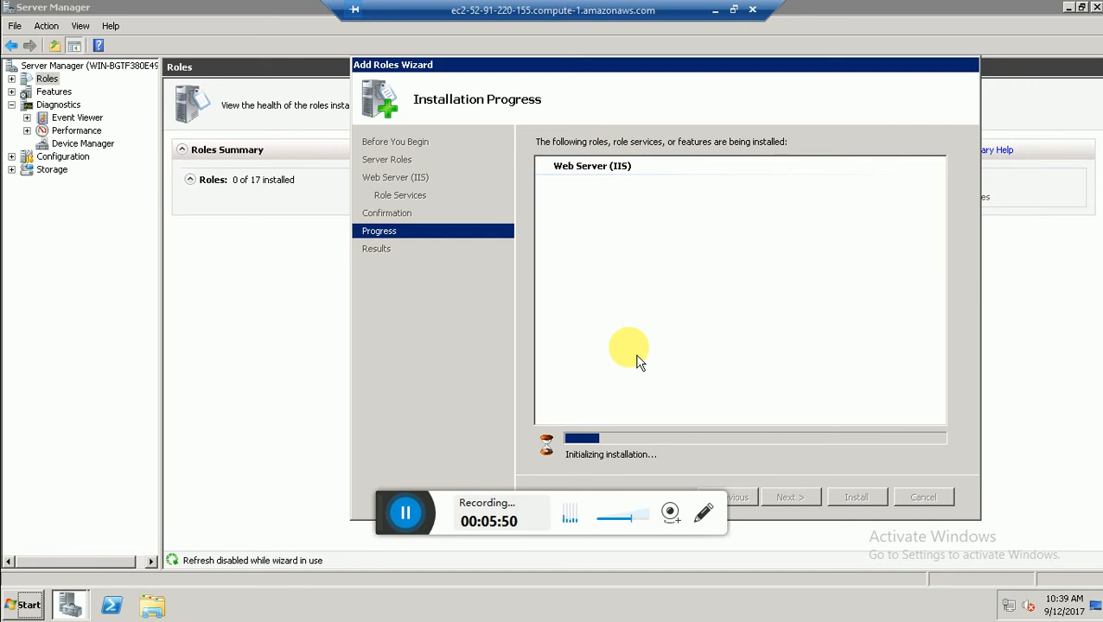
Switch back to the remote session of ec2-52-91-39-27 and close its completed Add Roles Wizard
click(721, 9)
click(585, 14)
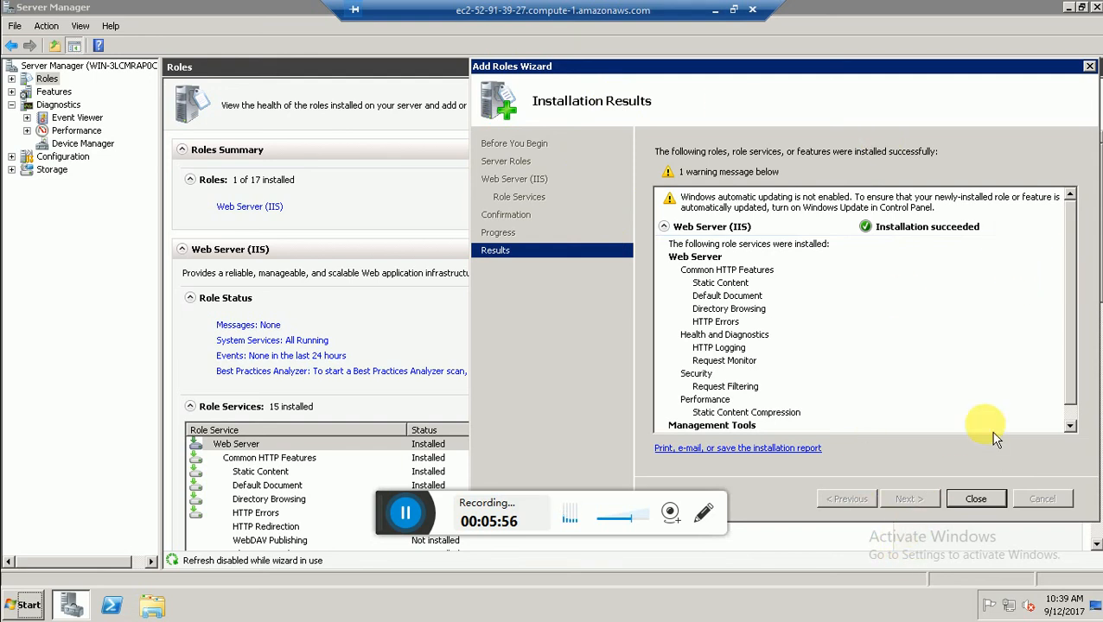
click(987, 501)
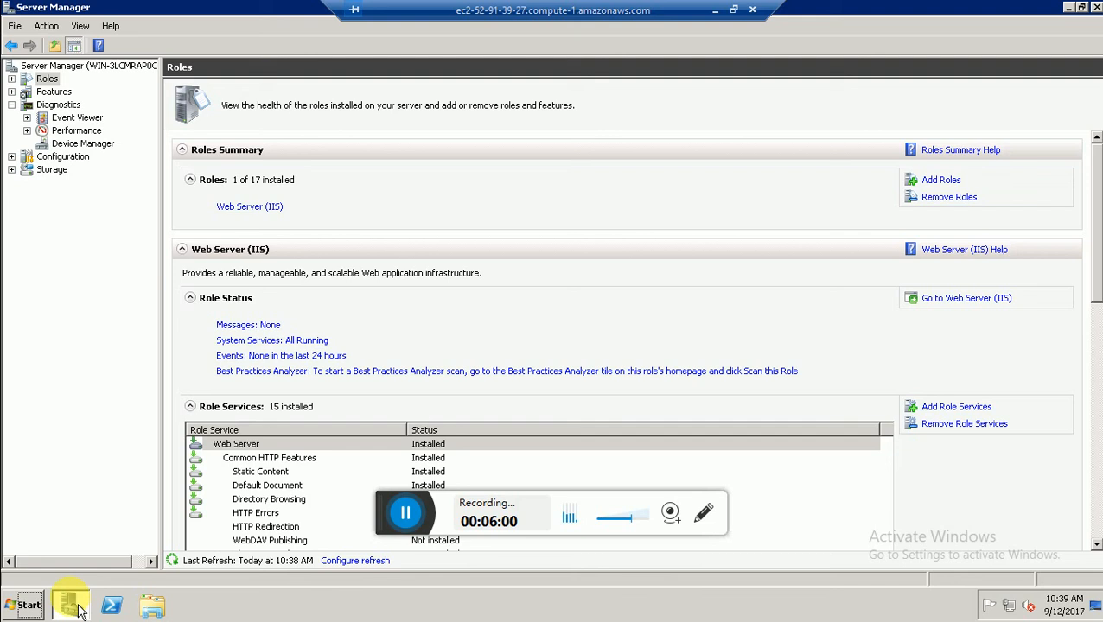
Open Internet Information Services (IIS) Manager from the administrative tools and maximize its window
click(24, 605)
mouse_move(293, 469)
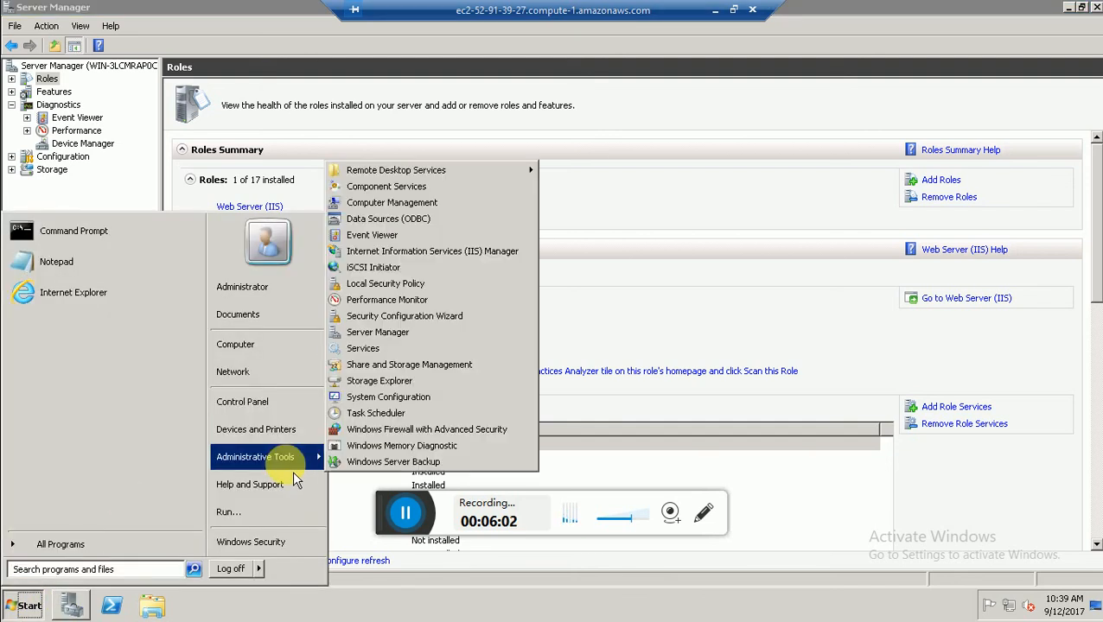
click(480, 254)
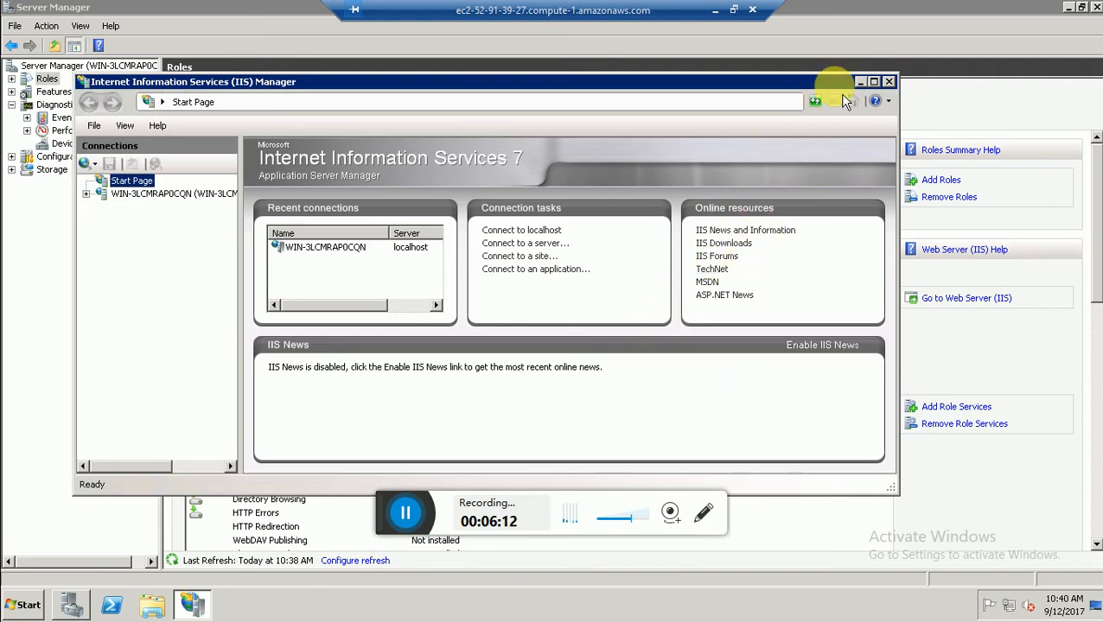
click(873, 82)
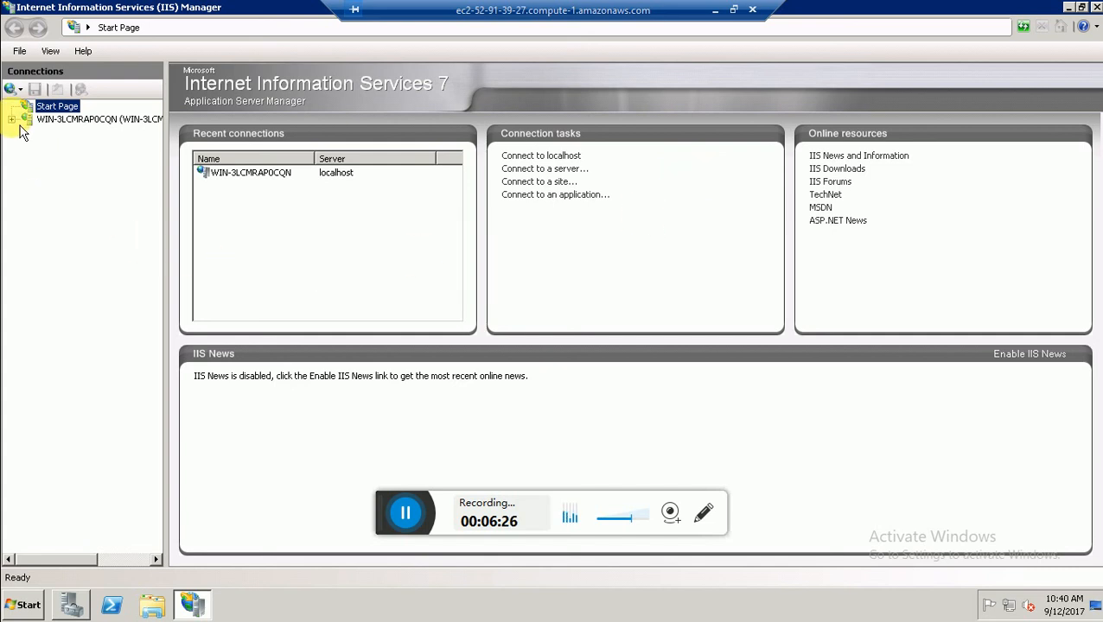
Expand the server's Sites in the widened connections tree and explore the Default Web Site's wwwroot folder
click(156, 119)
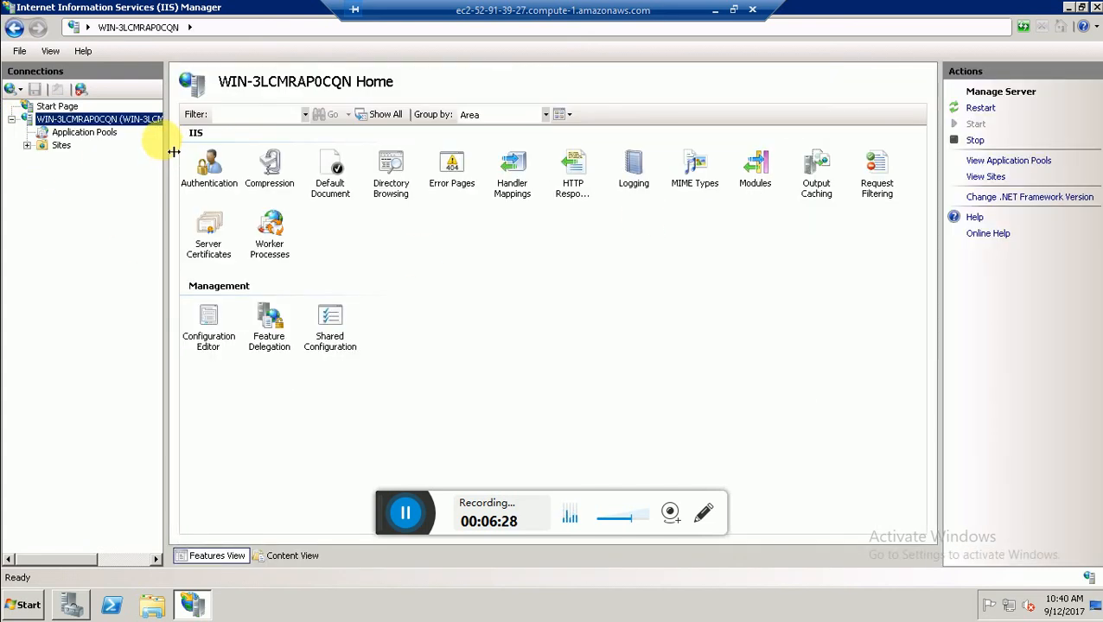
drag(175, 147, 319, 142)
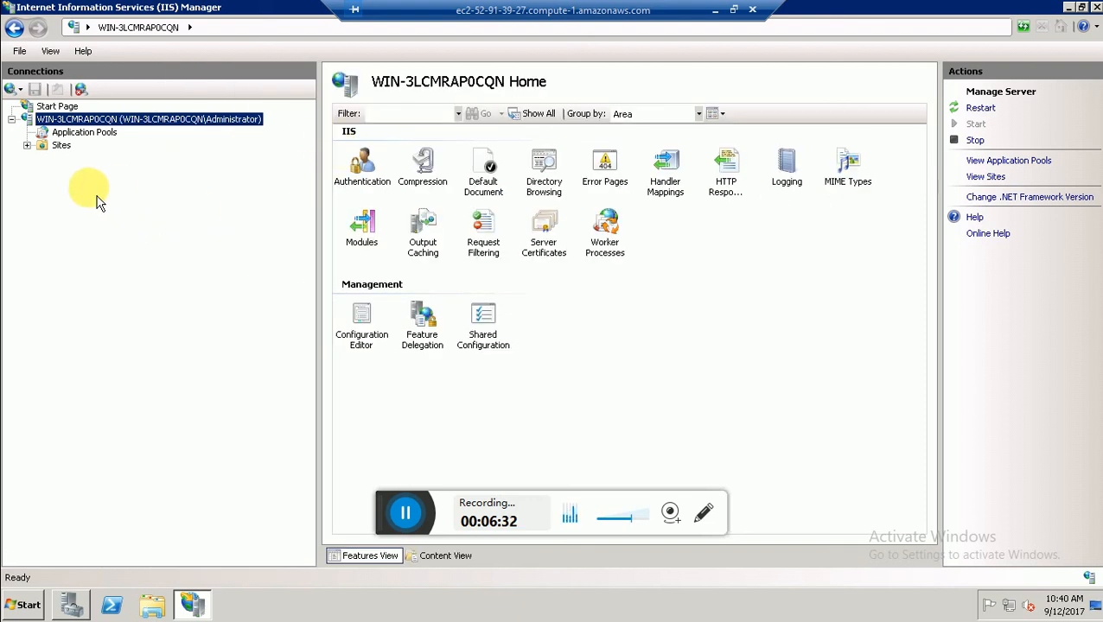
click(26, 145)
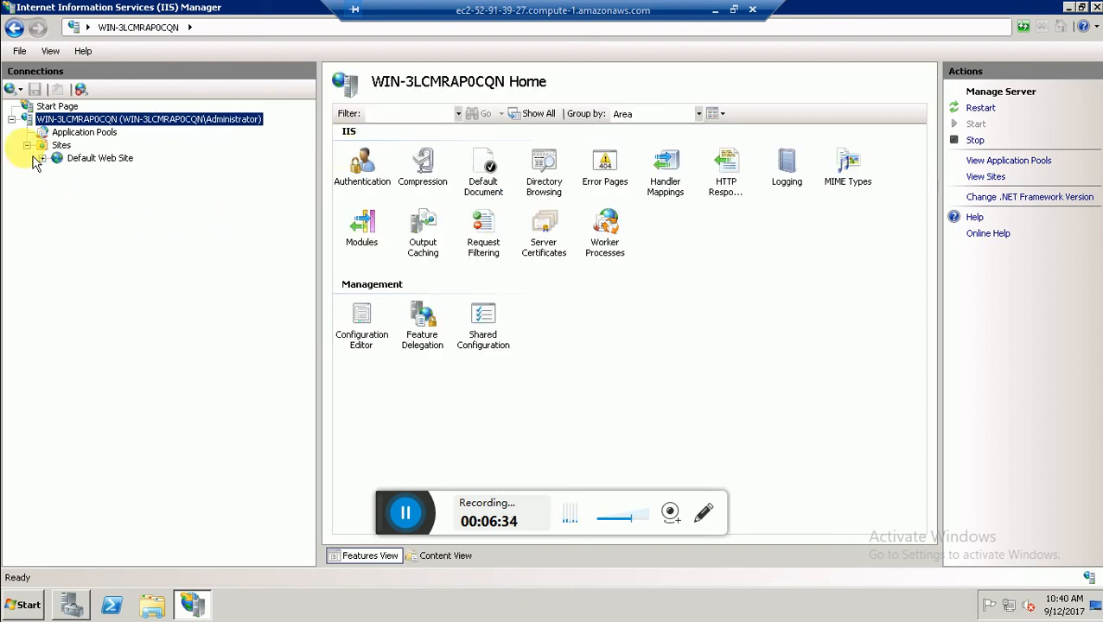
right_click(105, 167)
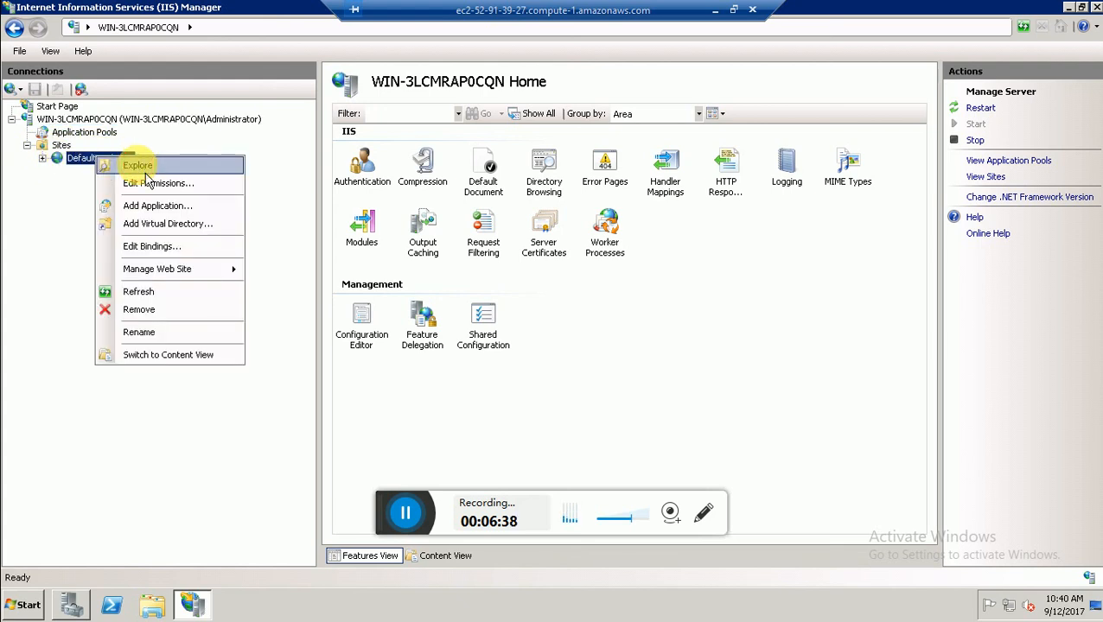
click(140, 167)
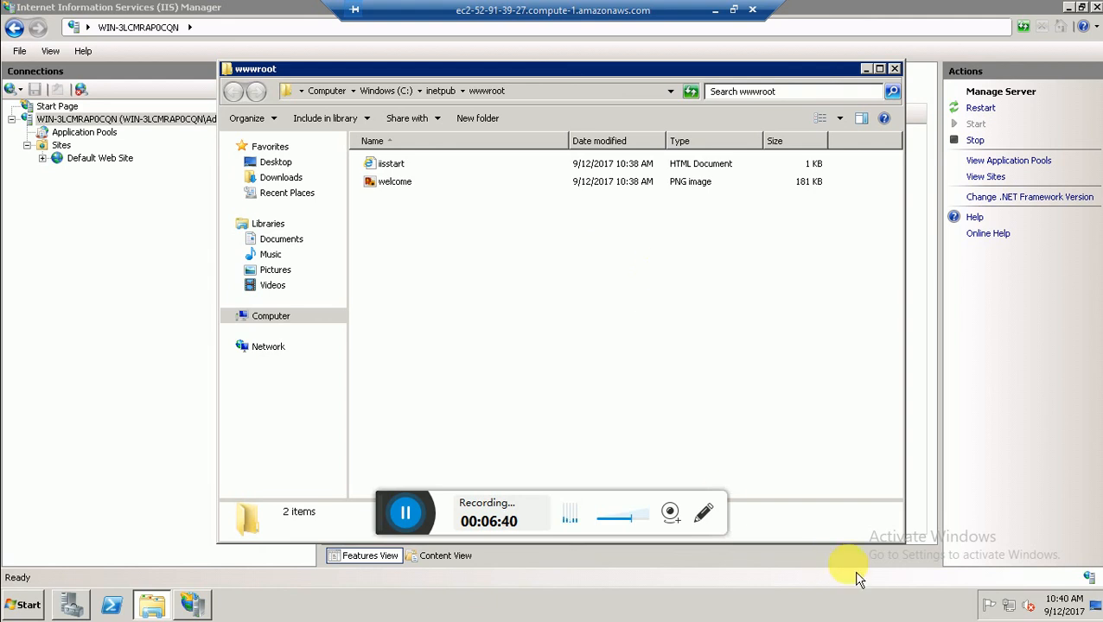
Open the iisstart page in Notepad and place the text cursor after the <div id="container"> tag
right_click(389, 164)
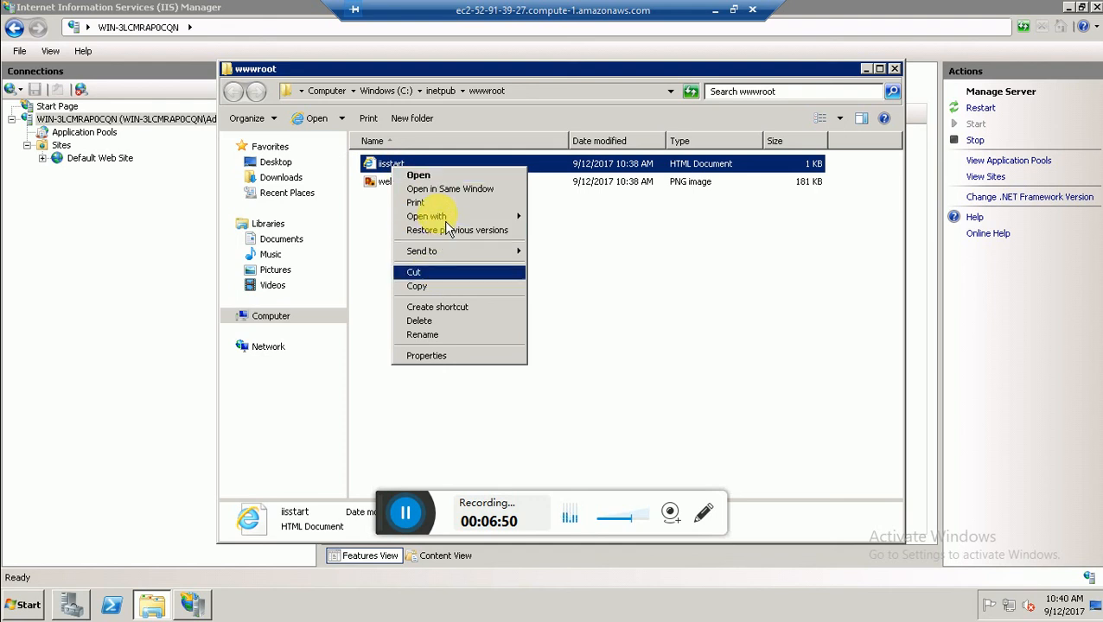
mouse_move(444, 220)
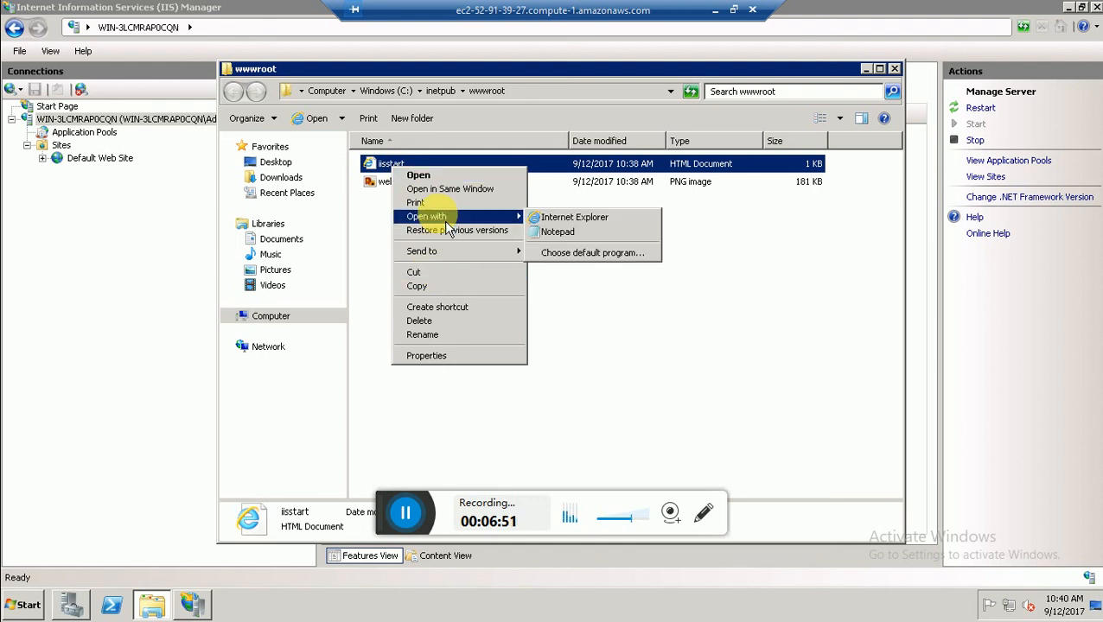
click(555, 232)
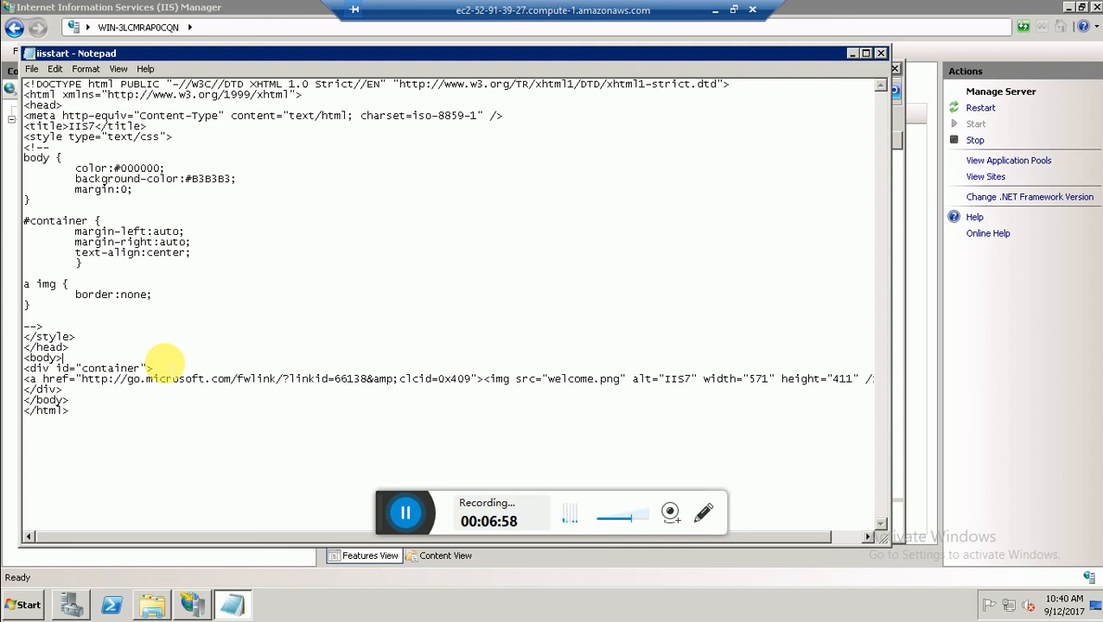
drag(165, 329, 165, 339)
click(160, 372)
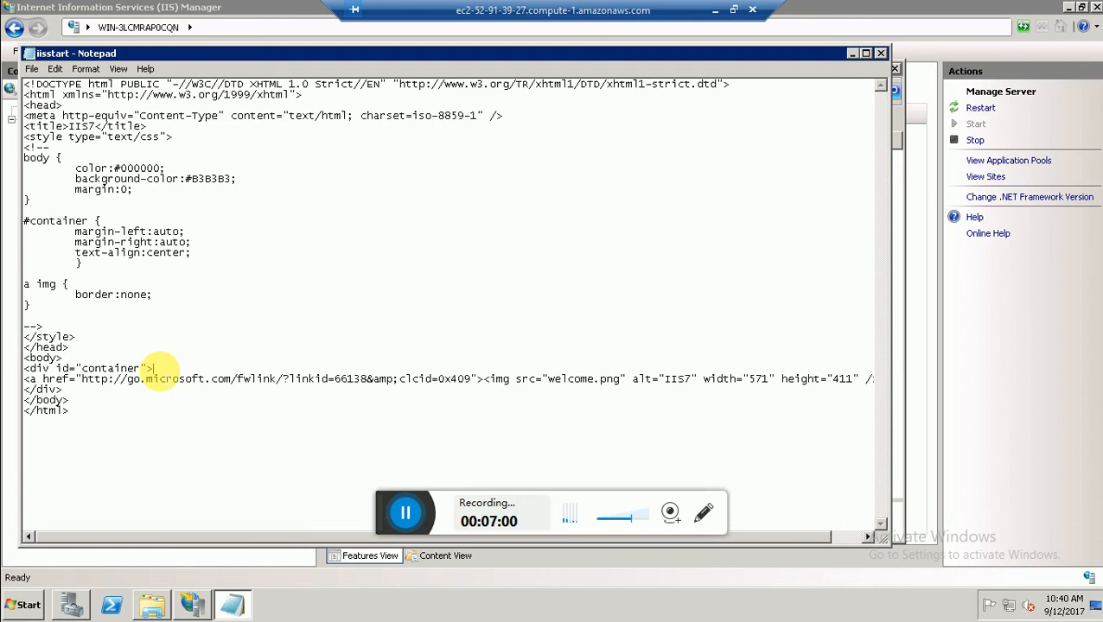
Close the Connect To Your Instance dialog in the EC2 console and return to the remote session of ec2-52-91-39-27
click(405, 512)
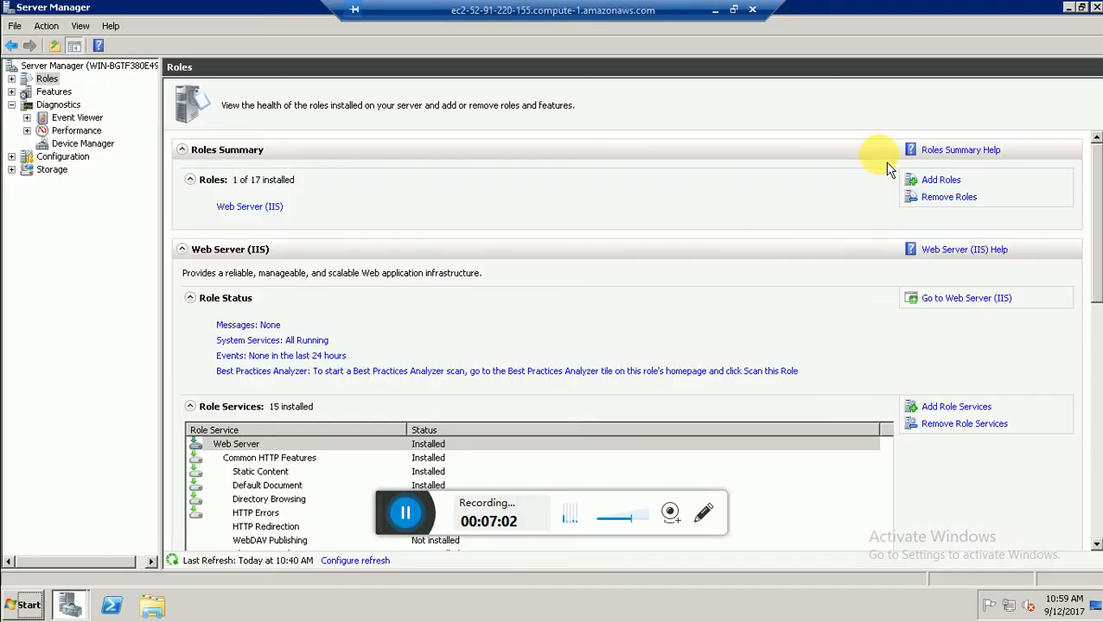
click(715, 9)
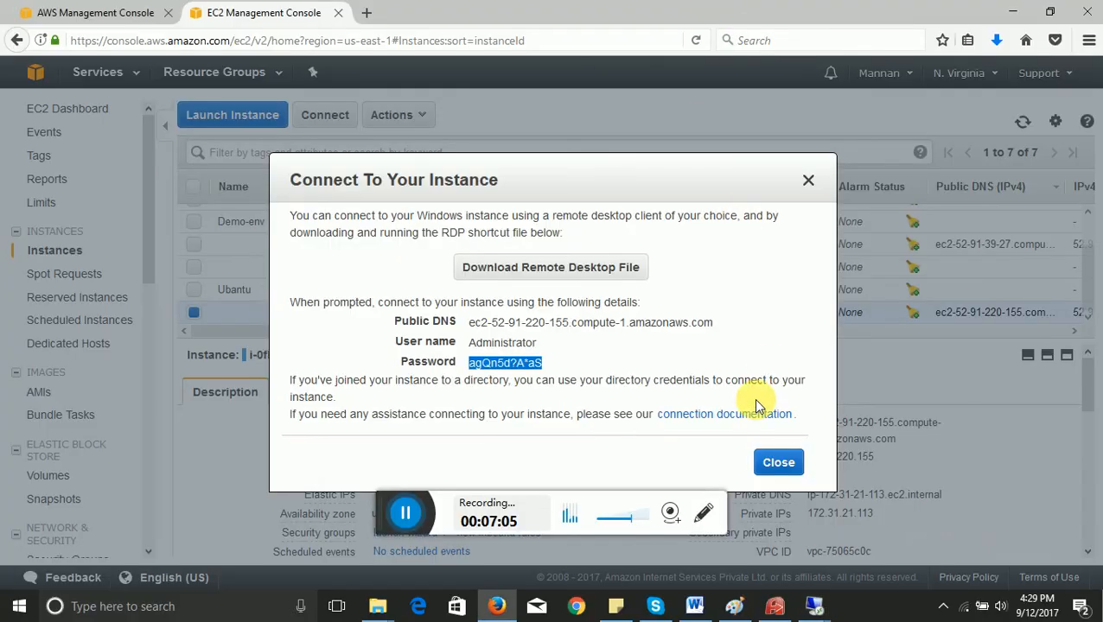
click(807, 462)
mouse_move(814, 605)
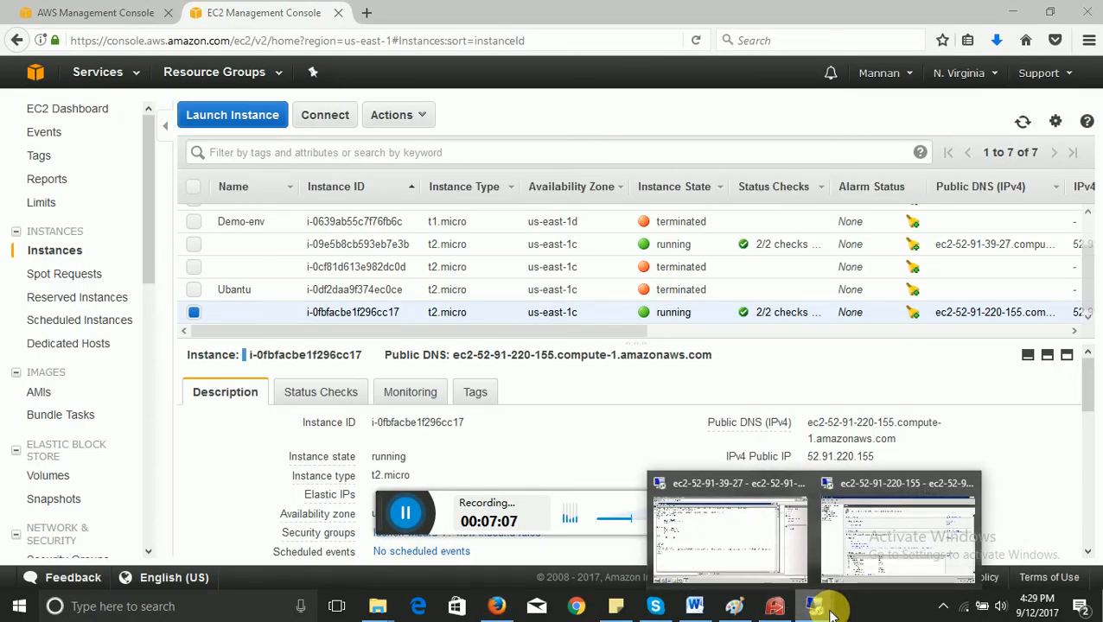
click(747, 557)
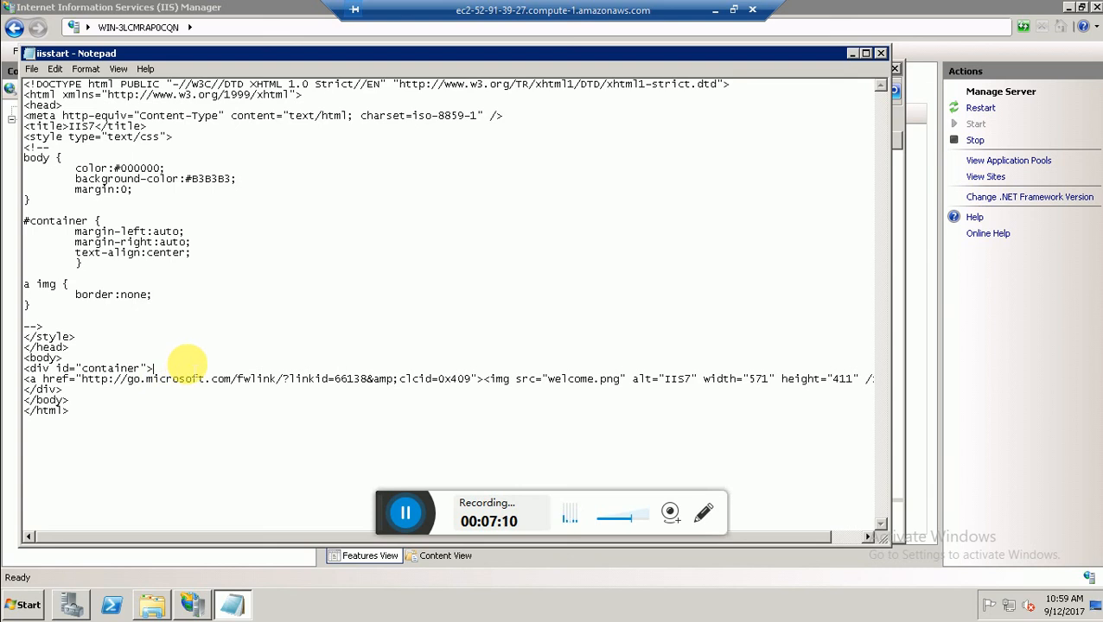
Add the line "WEB SERVER-1" under the container div tag, save iisstart on closing Notepad, and close the wwwroot folder
key(Return)
key(Return)
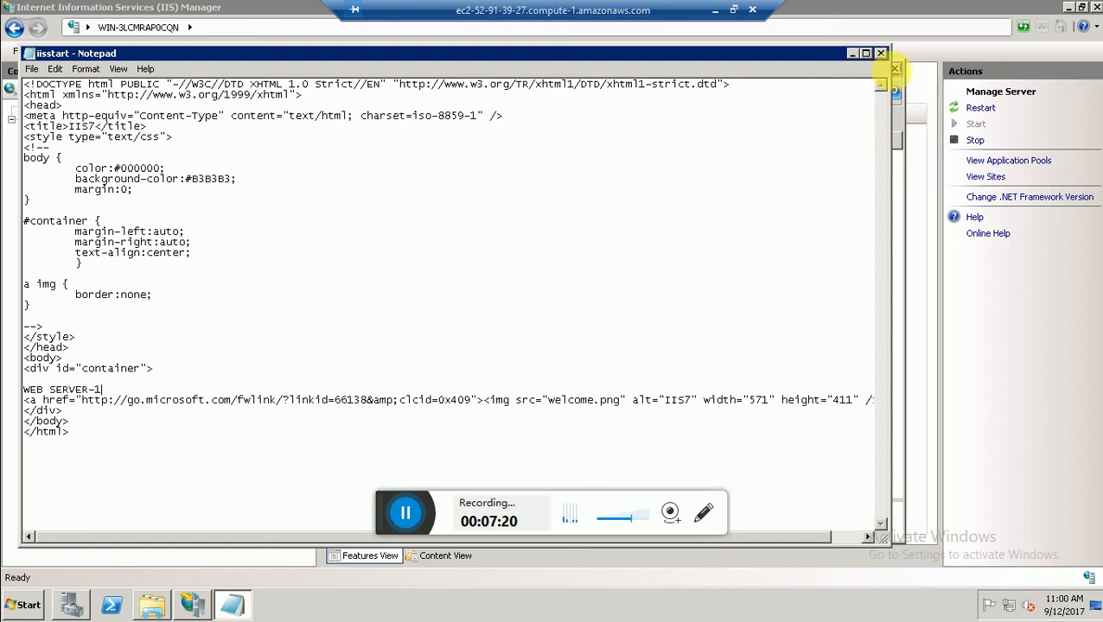
click(881, 53)
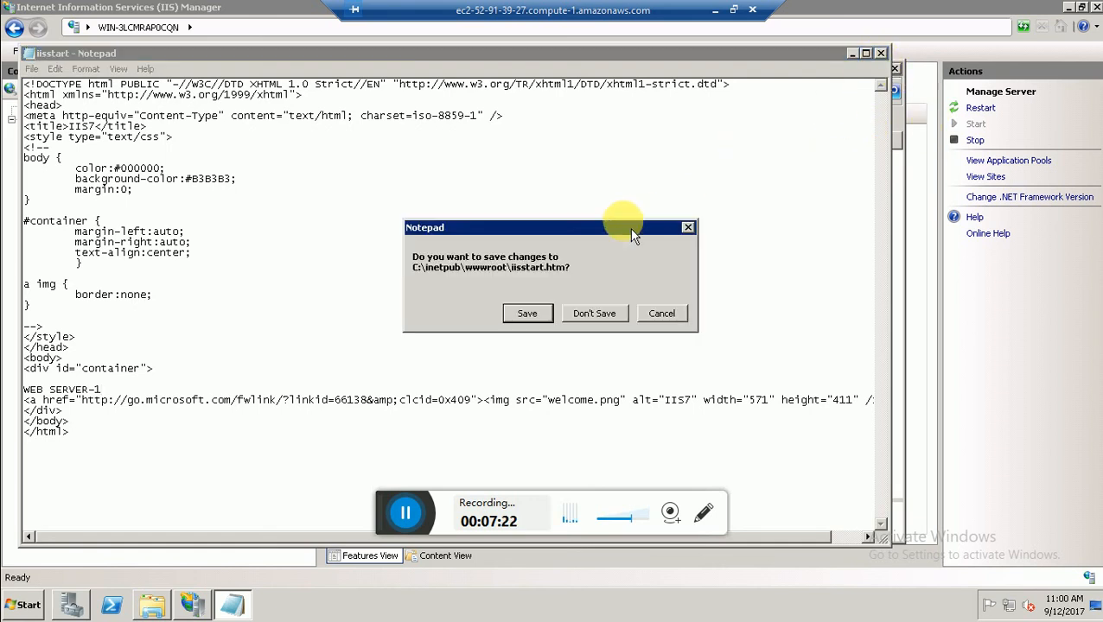
click(529, 314)
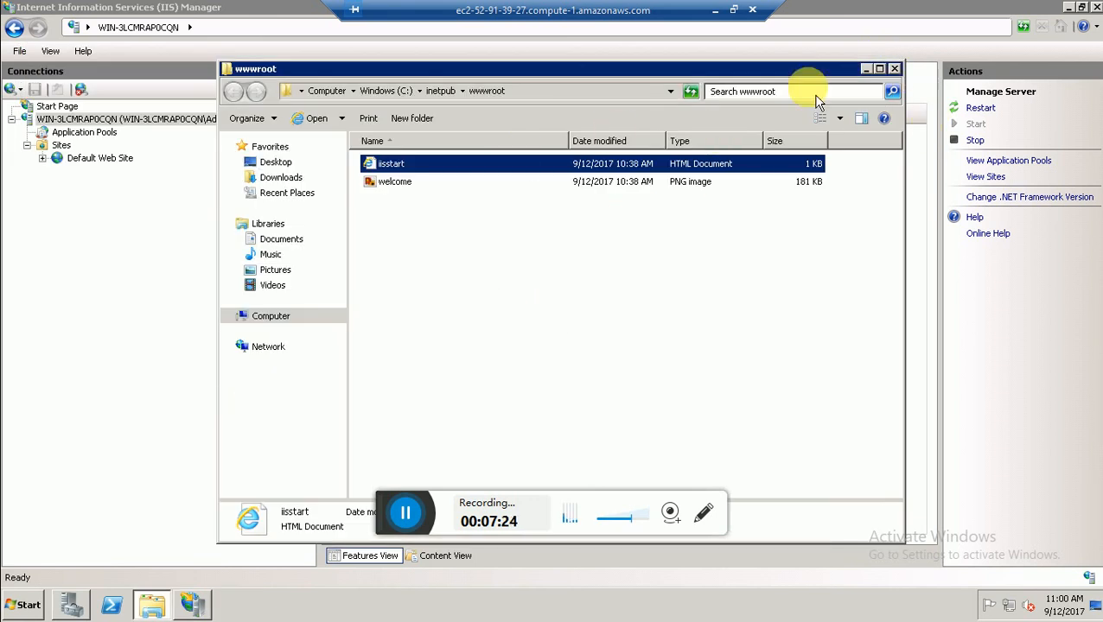
click(895, 69)
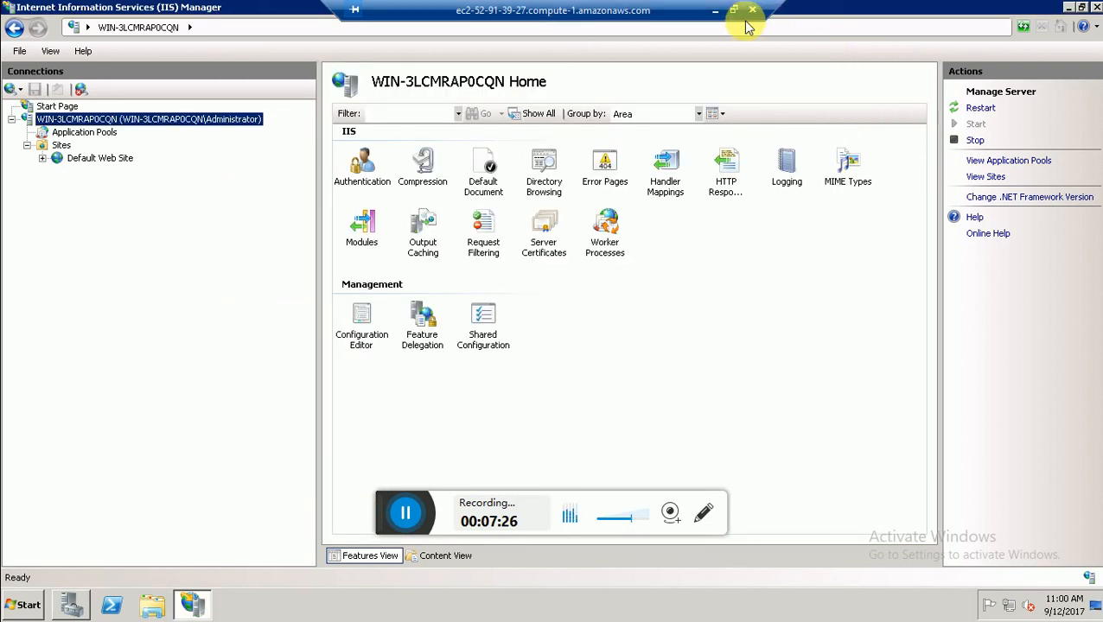
click(715, 10)
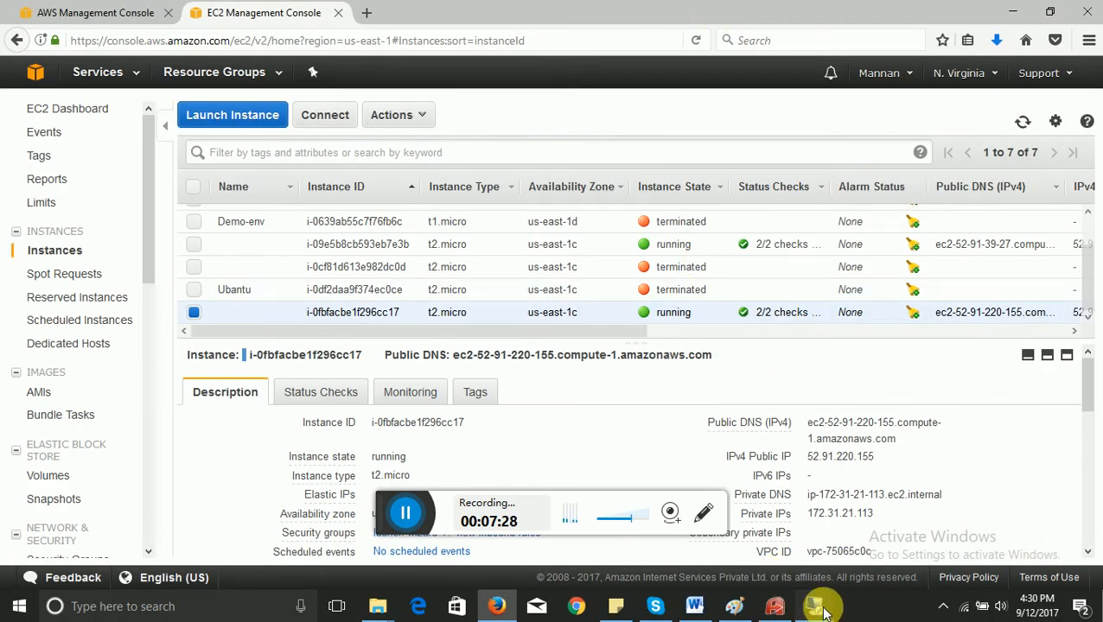
mouse_move(826, 609)
click(906, 524)
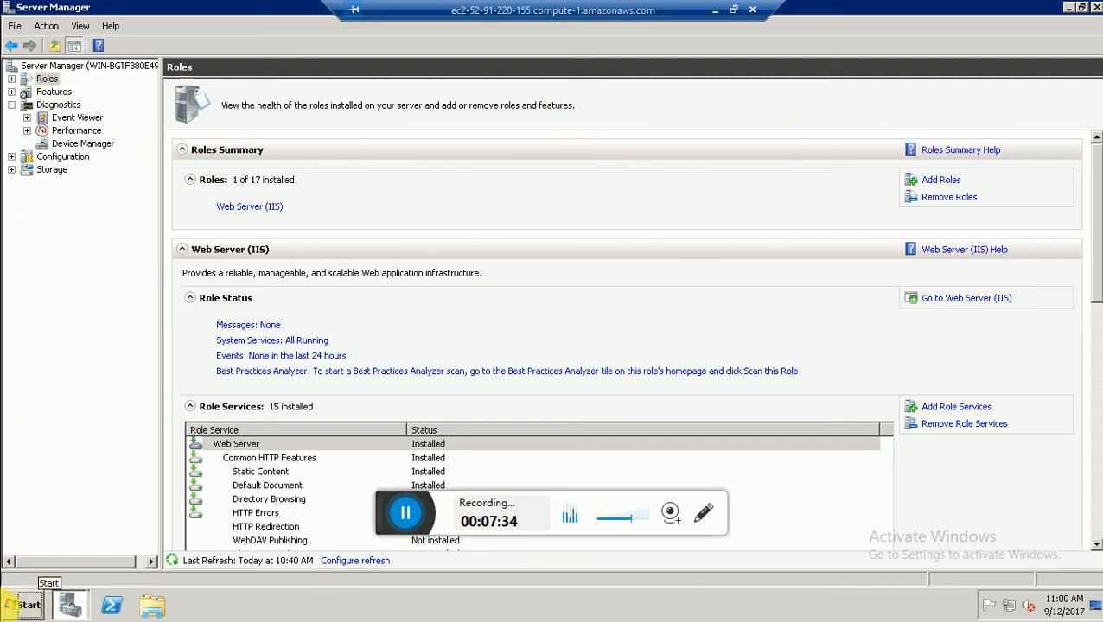
click(34, 608)
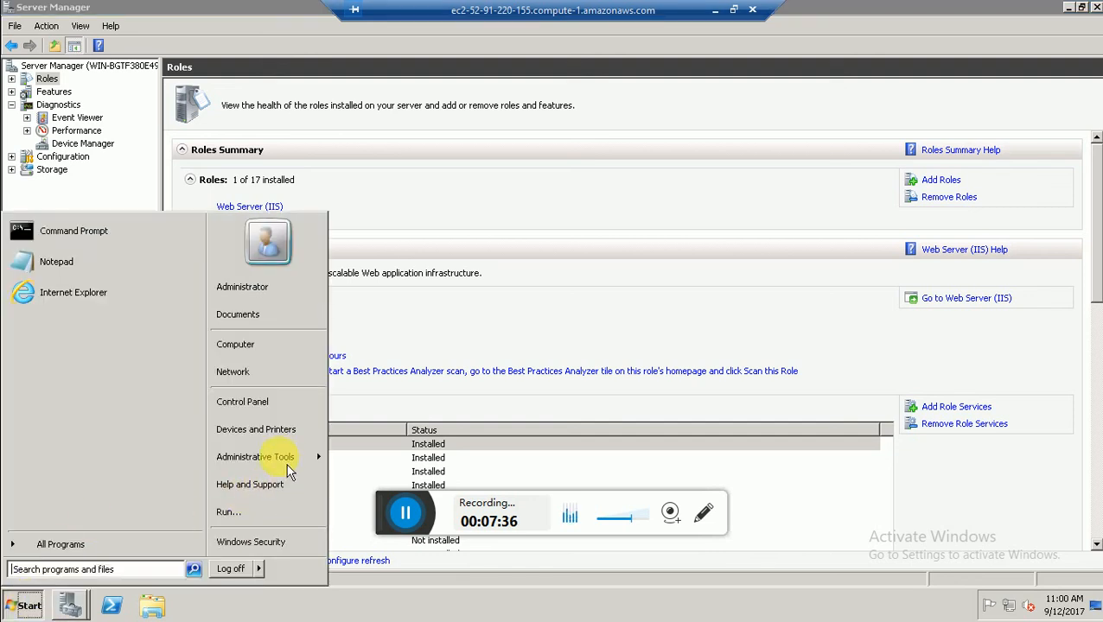
mouse_move(288, 458)
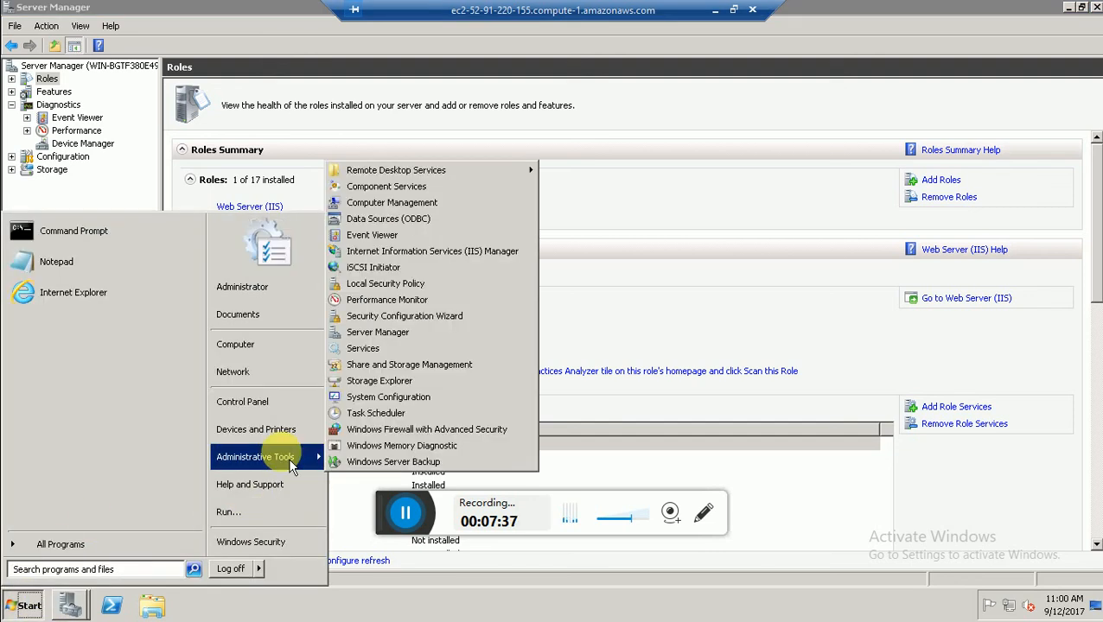
click(474, 253)
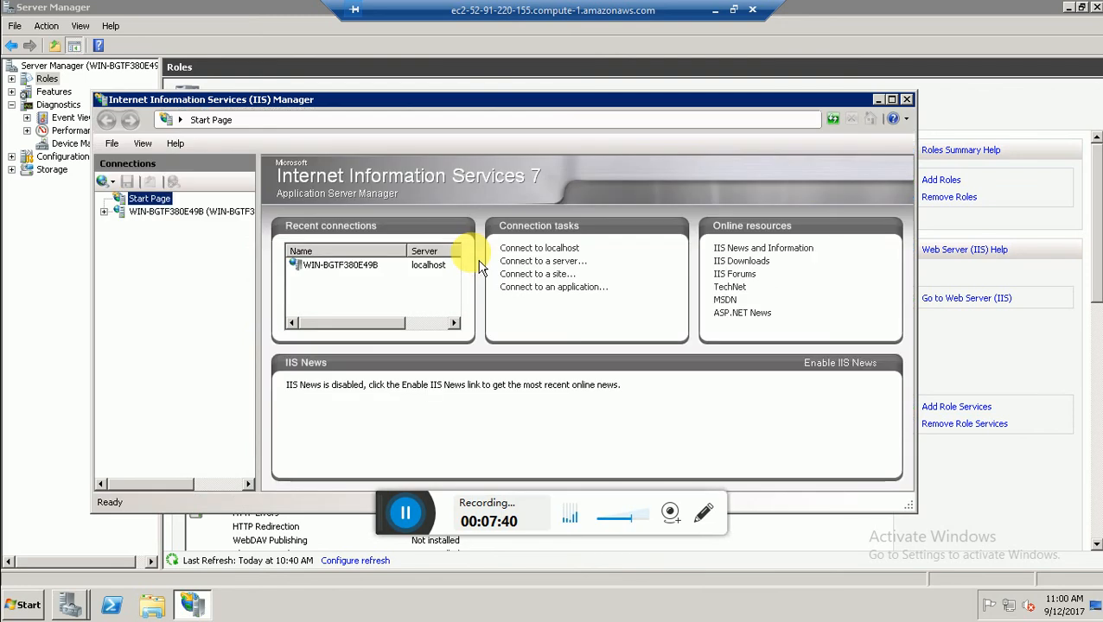
Expand the server and its Sites in the maximized IIS Manager and explore the Default Web Site's wwwroot folder
click(104, 211)
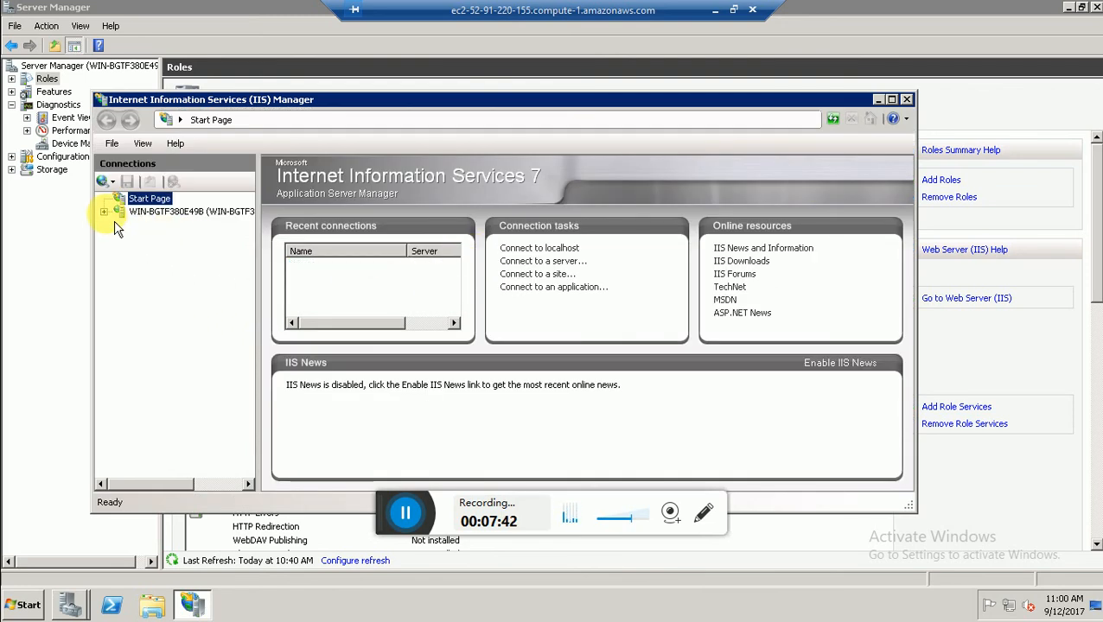
click(891, 99)
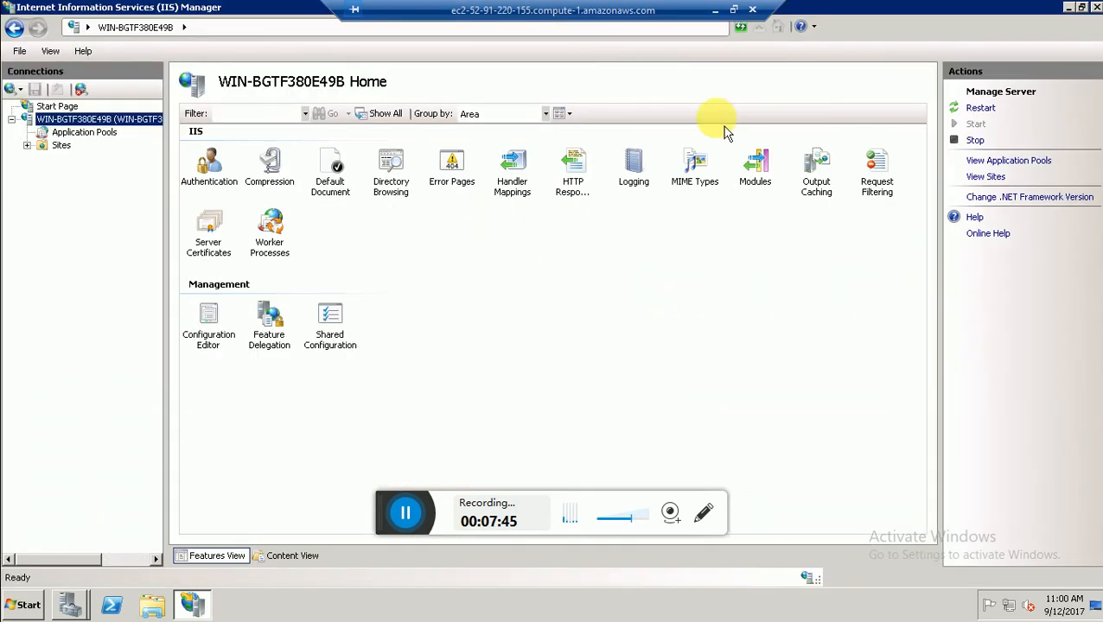
click(27, 145)
right_click(94, 158)
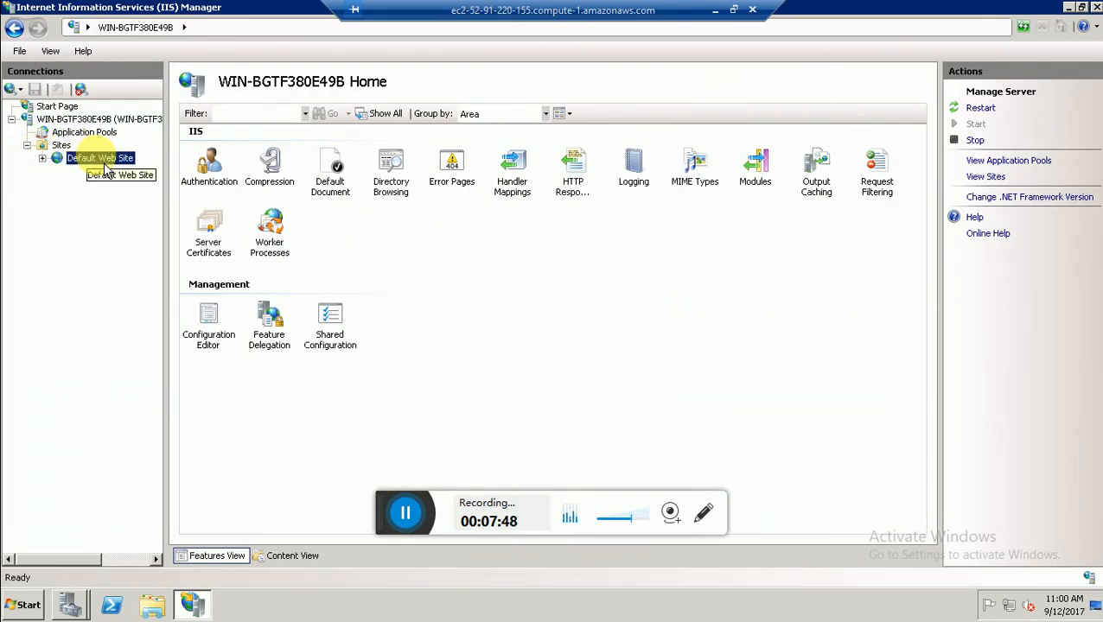
click(143, 164)
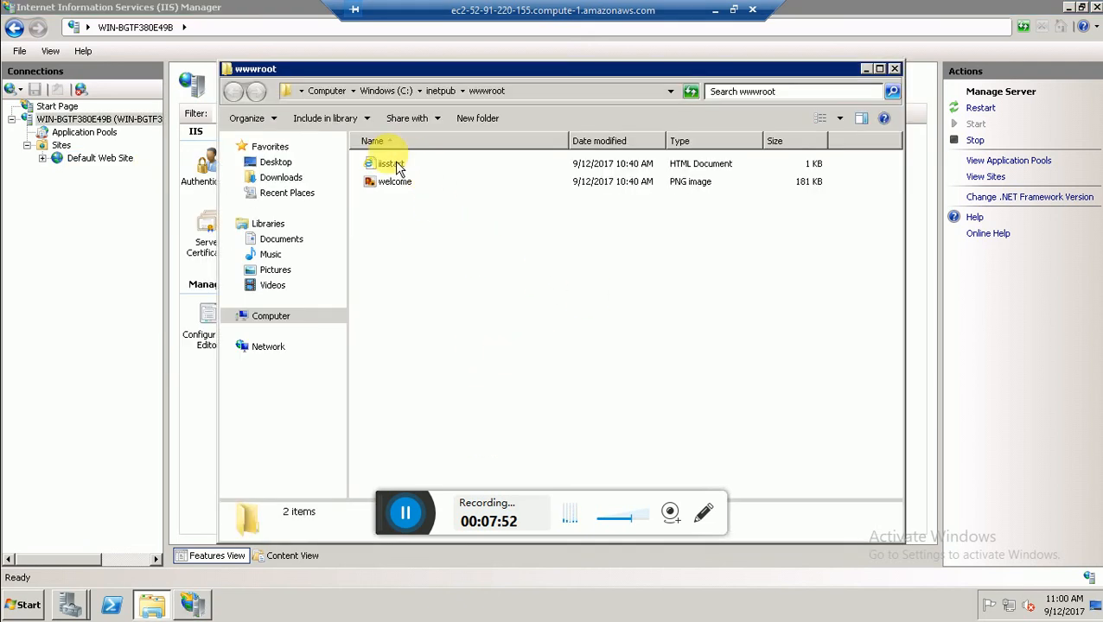
Open the second server's iisstart page in Notepad with the text cursor after the container div tag
right_click(392, 170)
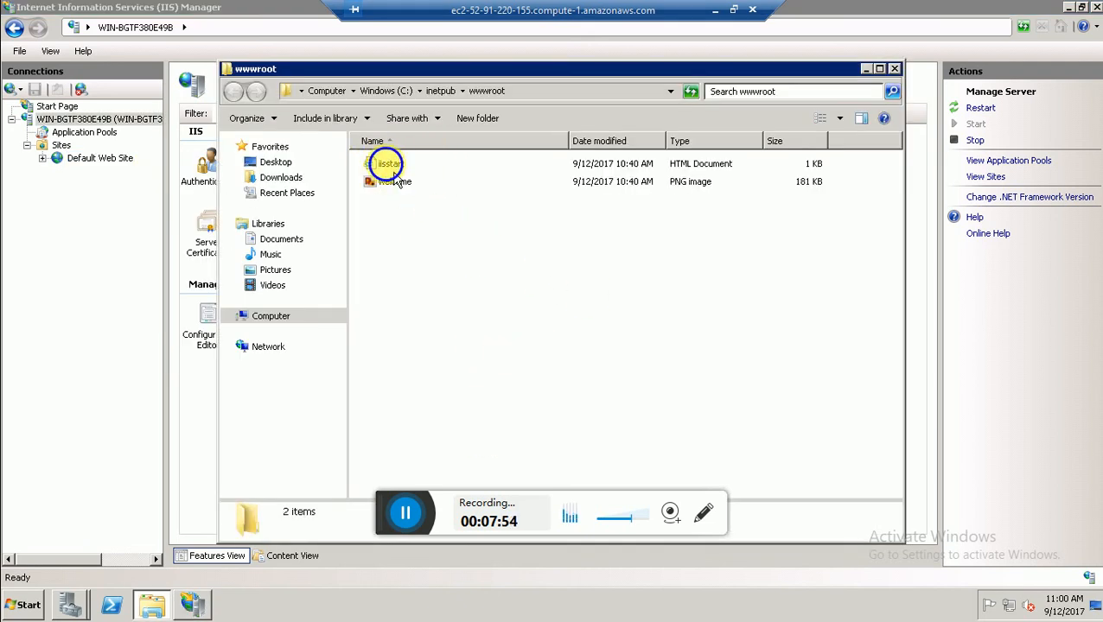
mouse_move(459, 217)
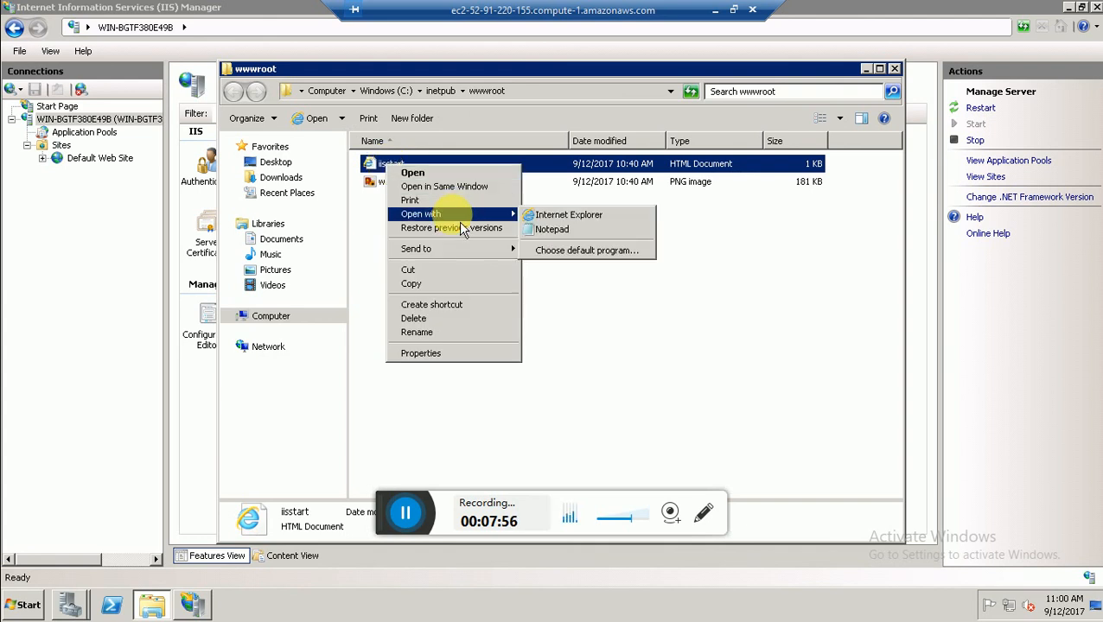
click(556, 231)
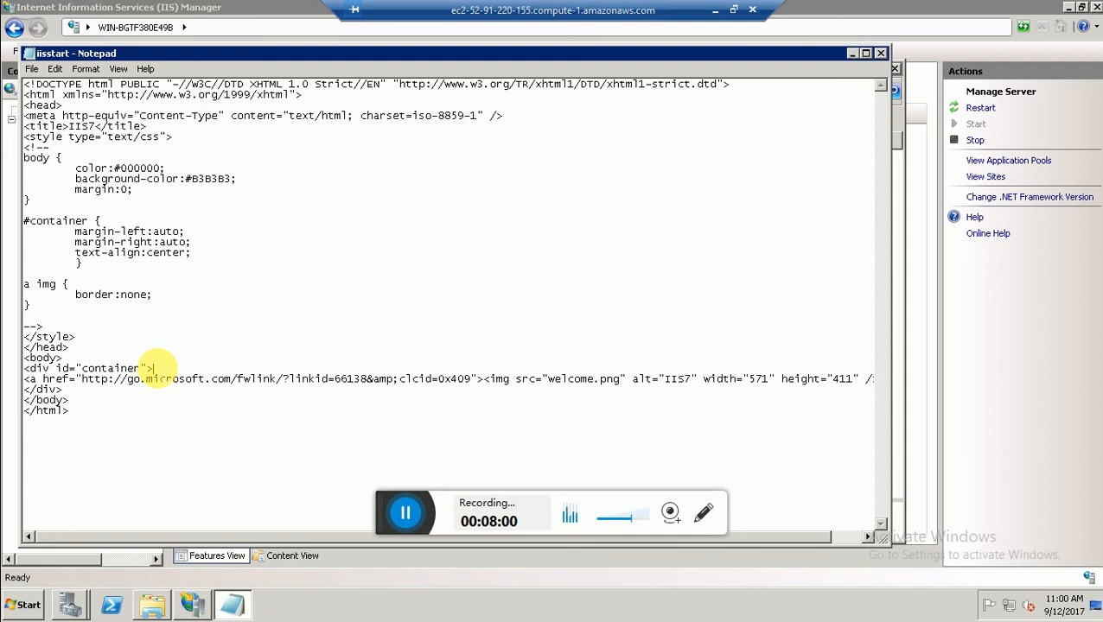
Add the line "WEB SERVER -2" under the container div tag and save iisstart on closing Notepad
key(Return)
key(Return)
key(Return)
text(WEB  SERVER -2)
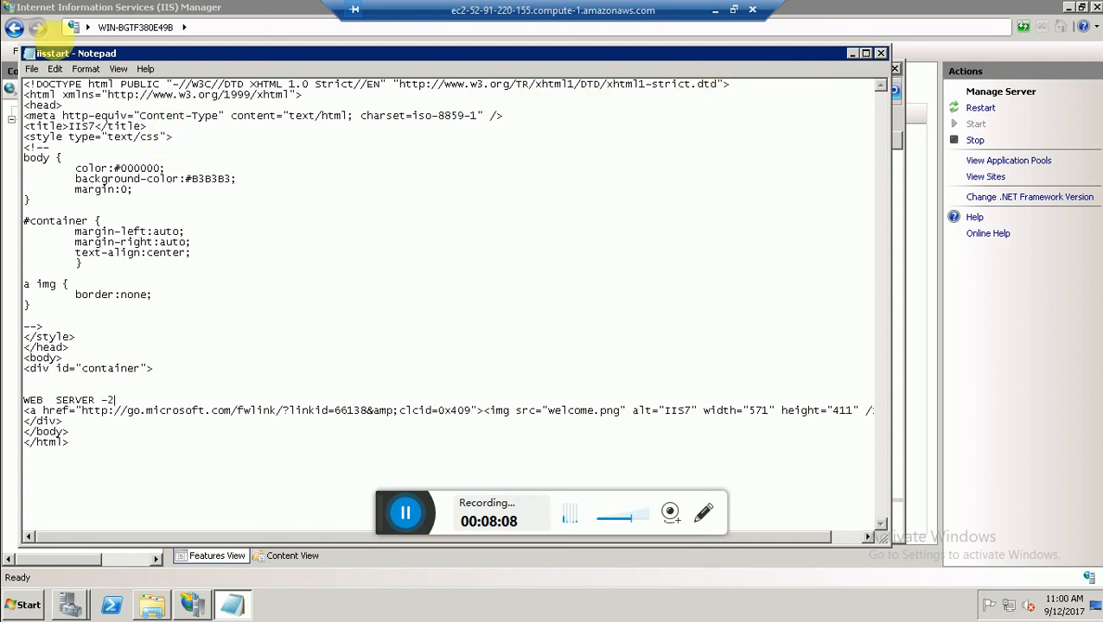
click(885, 57)
click(525, 315)
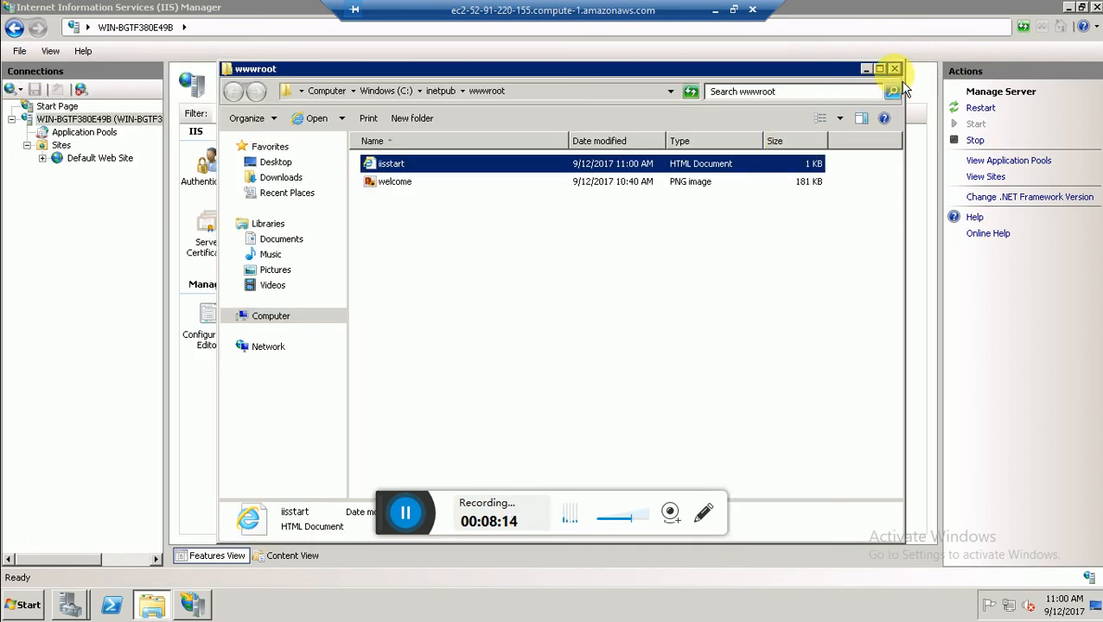
Open the iisstart page from wwwroot in Internet Explorer and postpone the Internet Explorer 11 setup
right_click(391, 155)
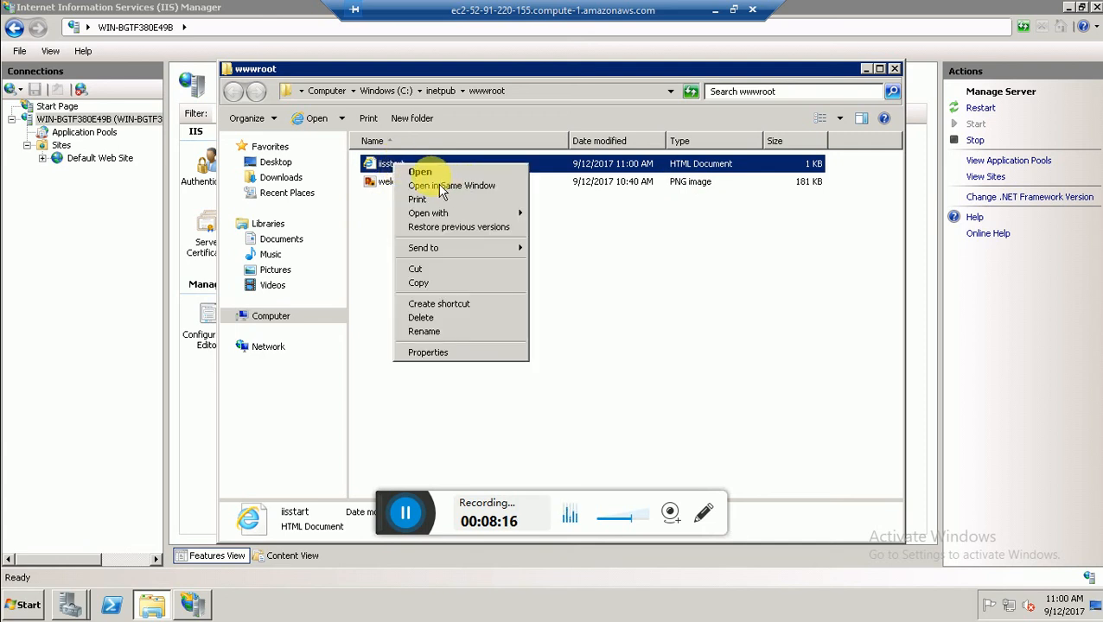
click(428, 176)
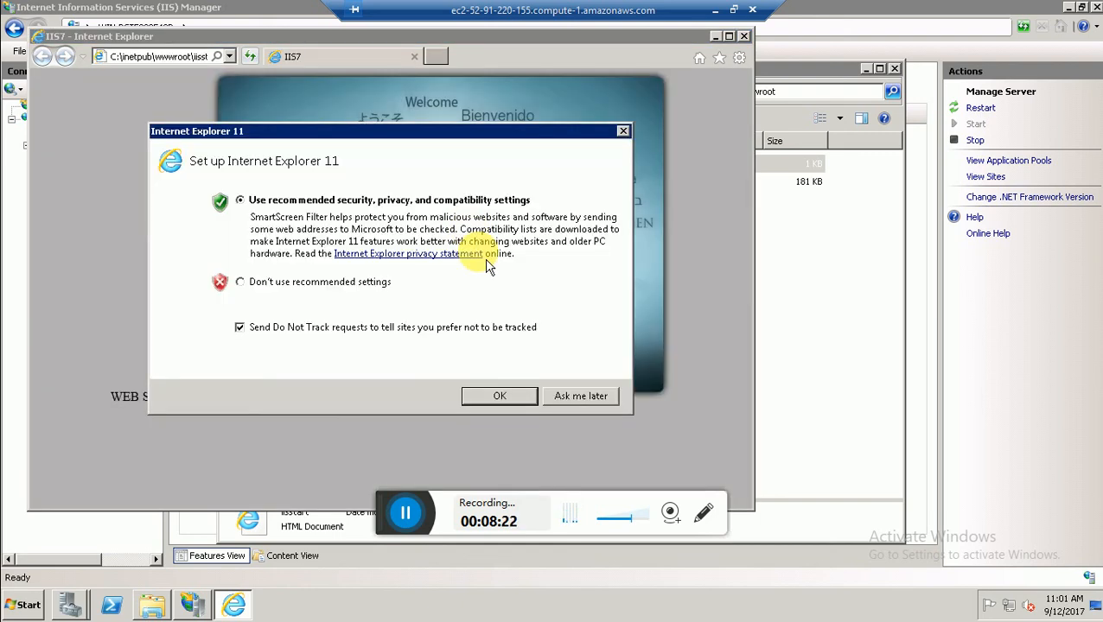
click(581, 396)
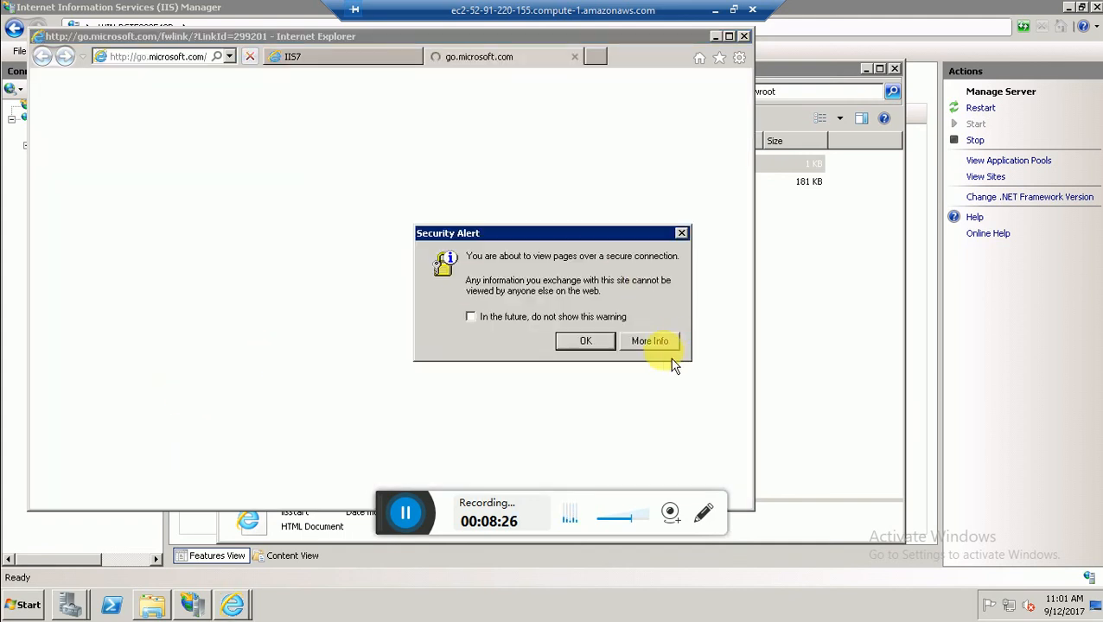
click(601, 345)
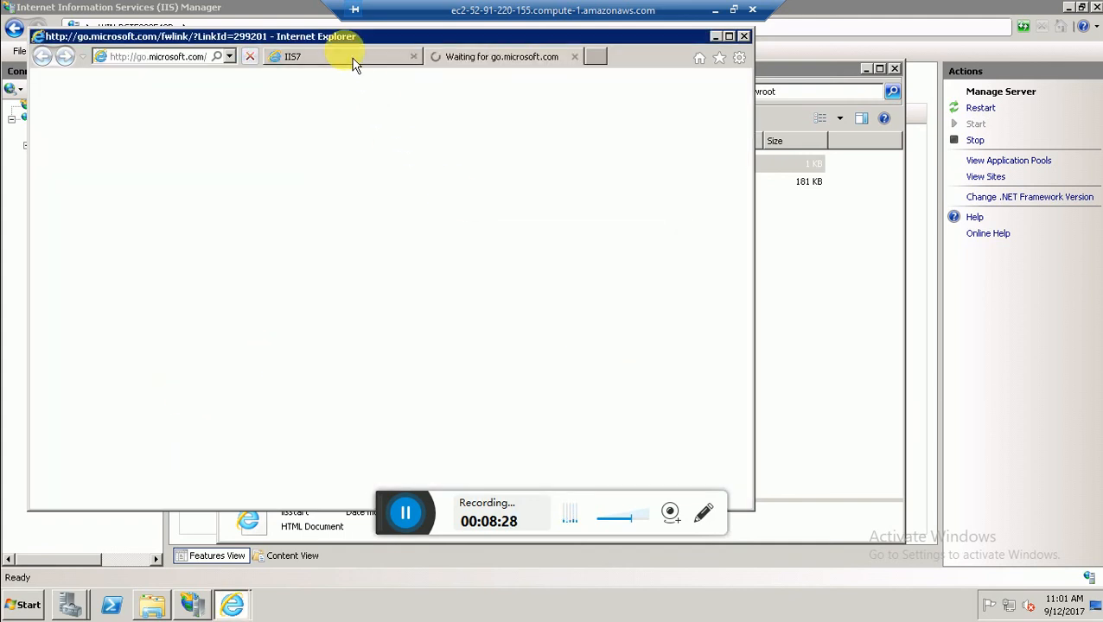
click(697, 319)
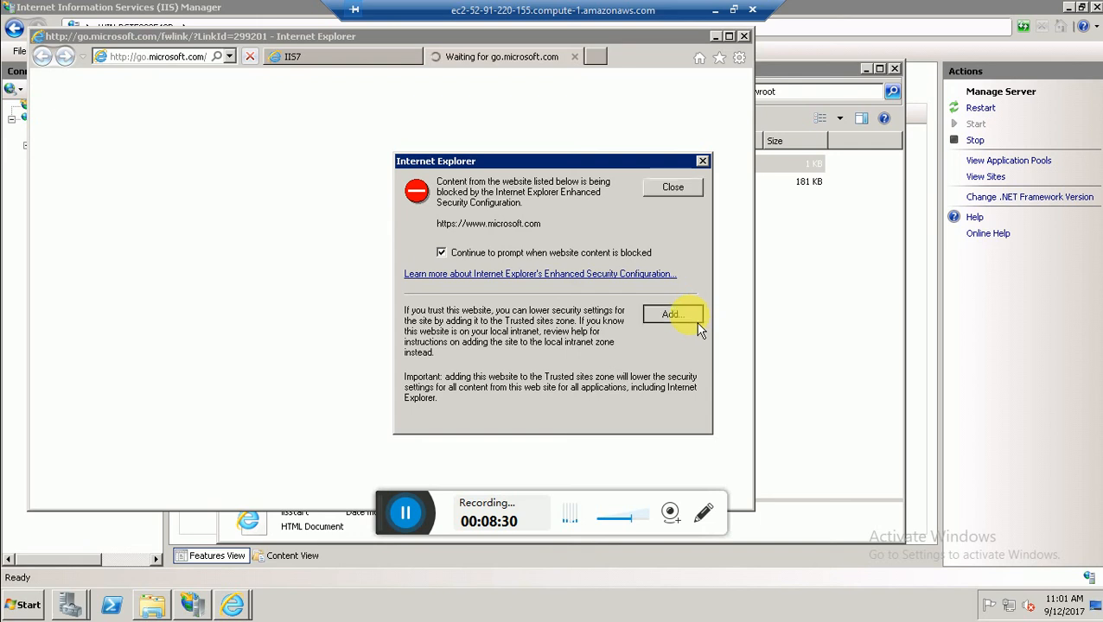
click(666, 276)
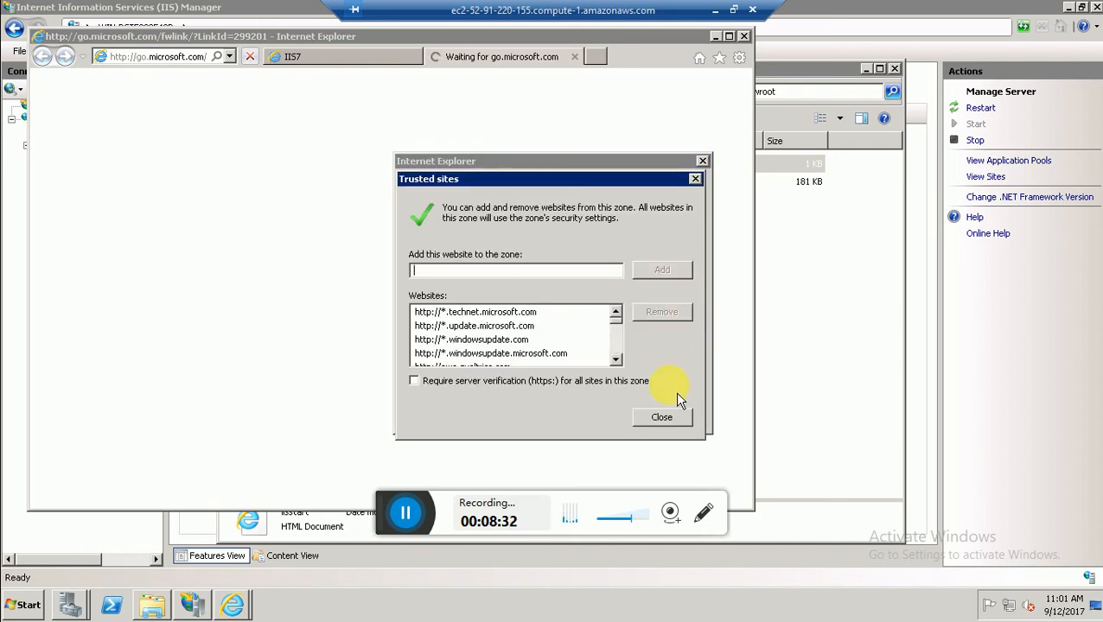
click(672, 418)
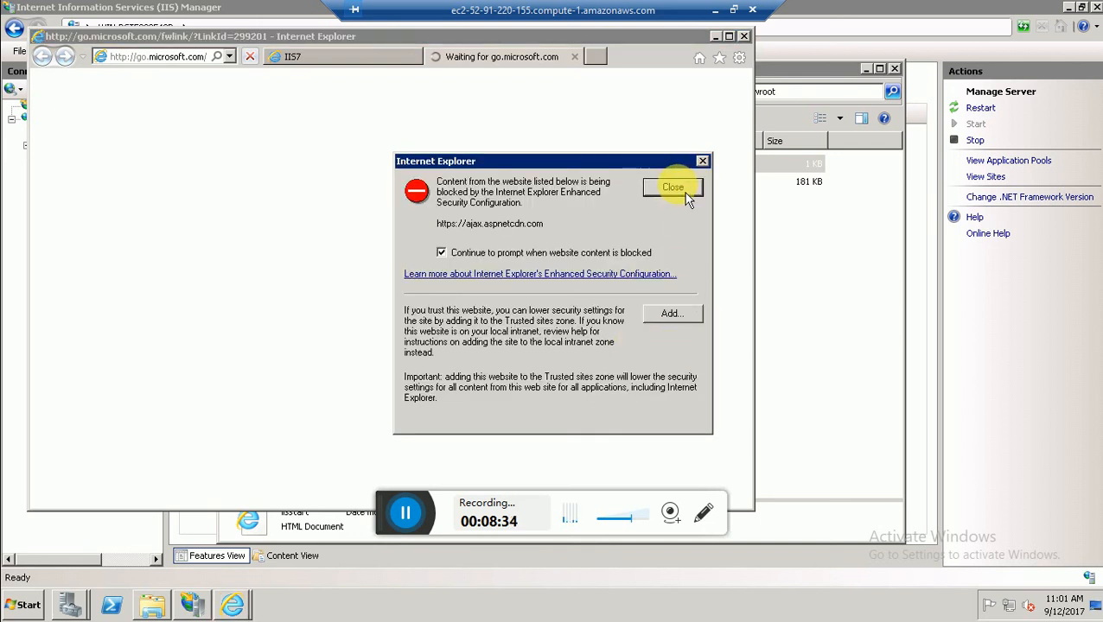
click(683, 188)
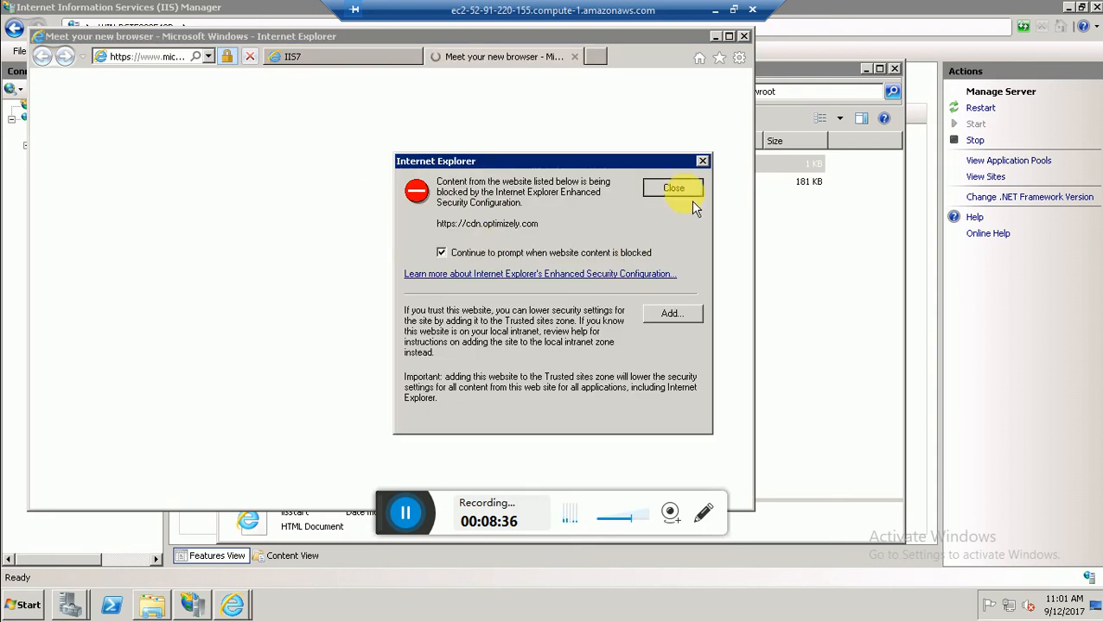
click(689, 192)
click(675, 199)
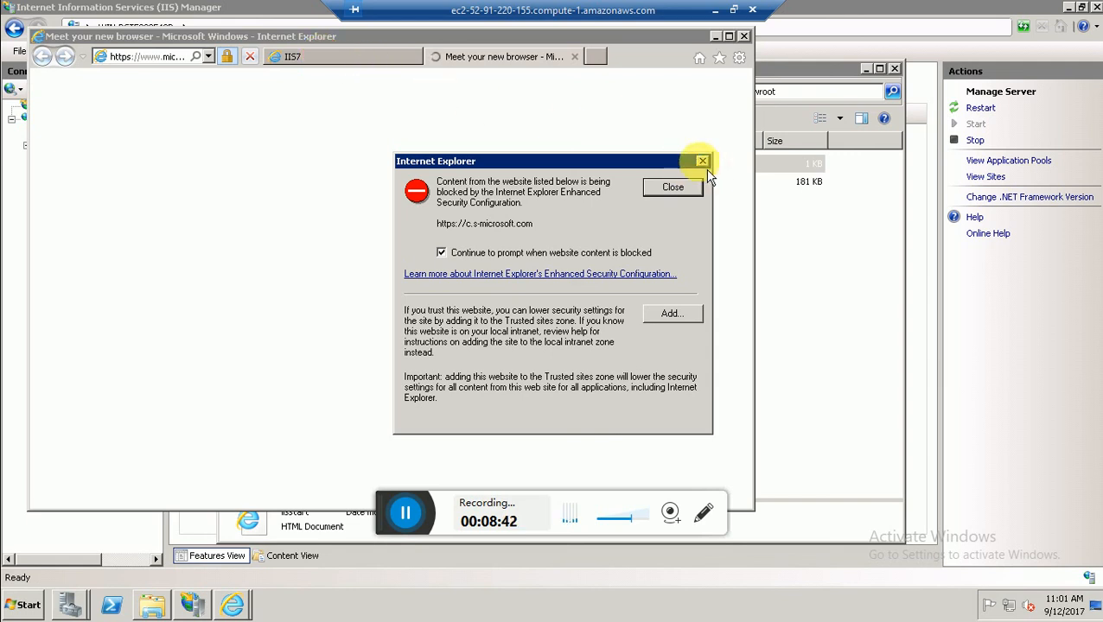
Switch to the remote session of ec2-52-91-39-27 and close Server Manager
click(715, 10)
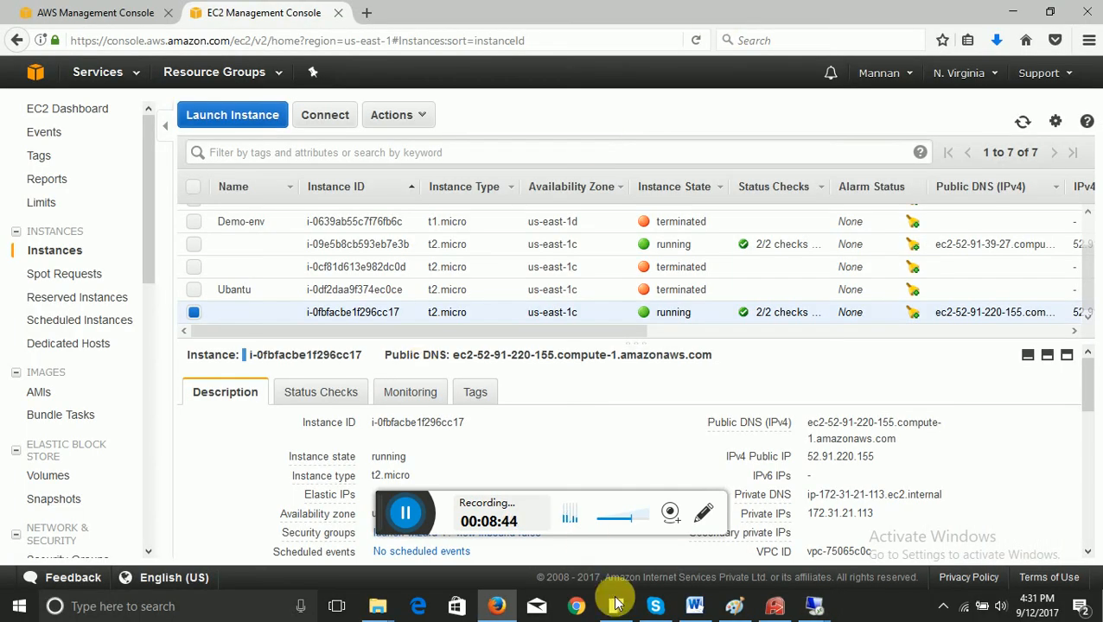
mouse_move(825, 598)
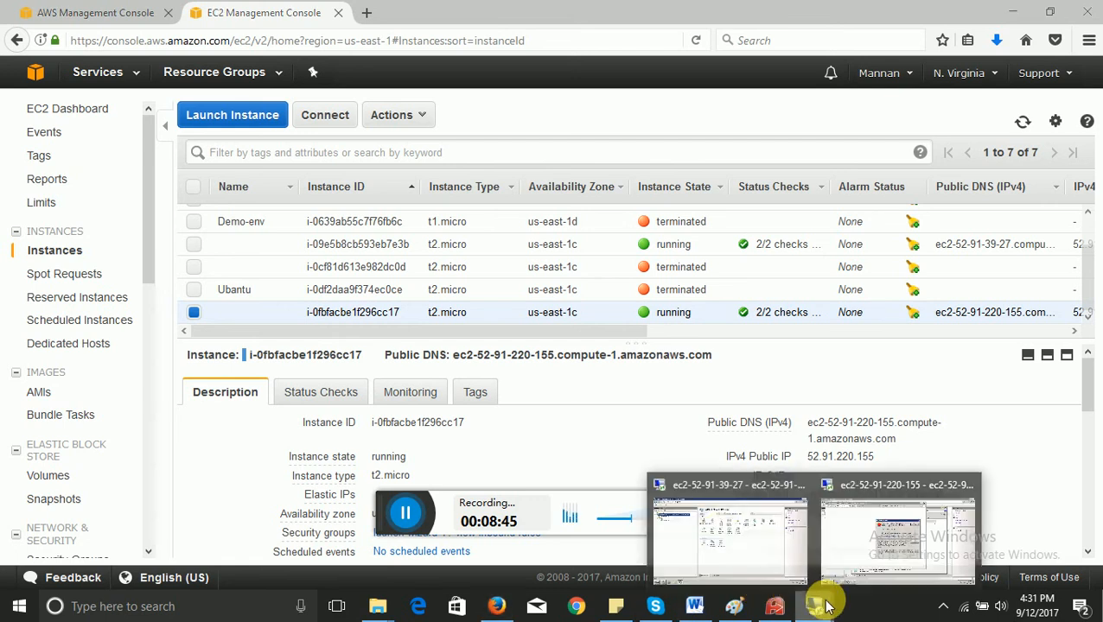
click(742, 529)
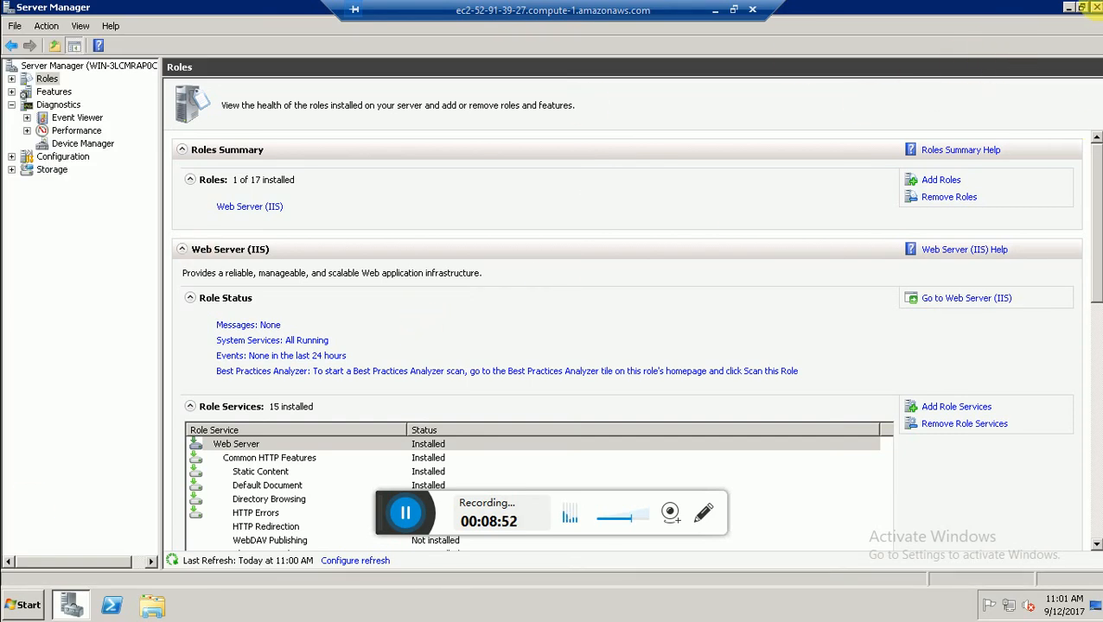
click(1095, 7)
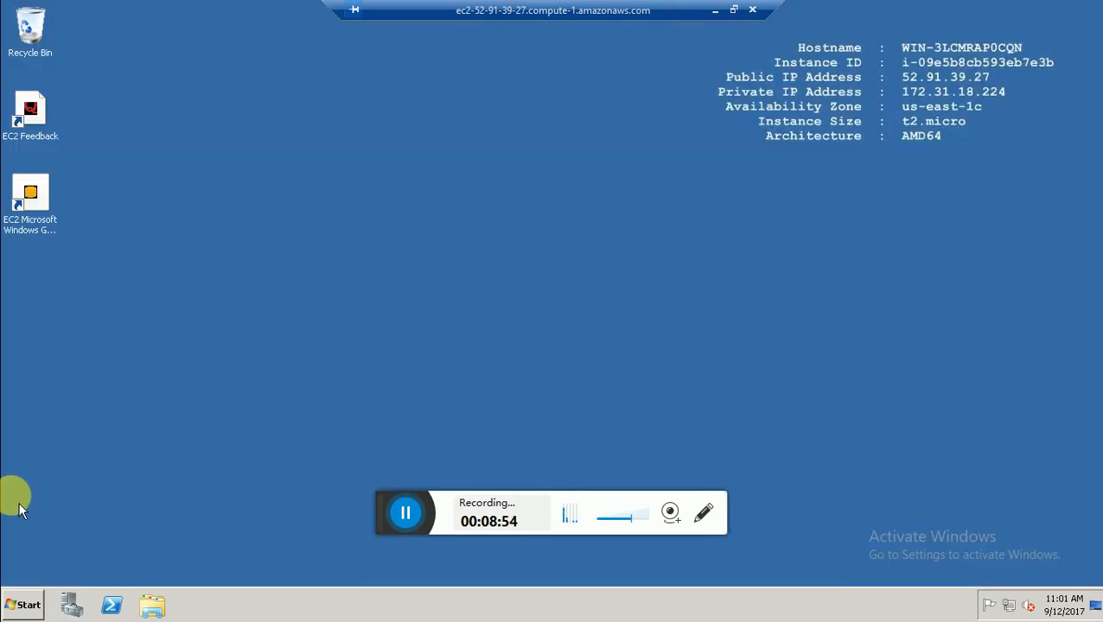
Browse to the inetpub\wwwroot folder on drive C: in a new Explorer window
key(super+e)
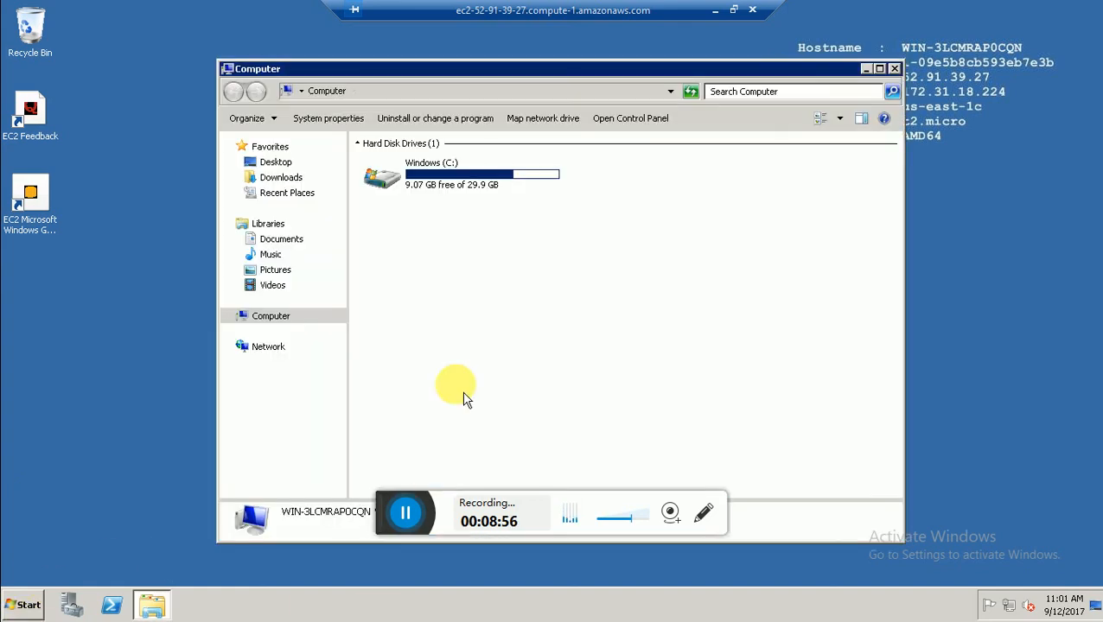
click(439, 192)
double_click(438, 190)
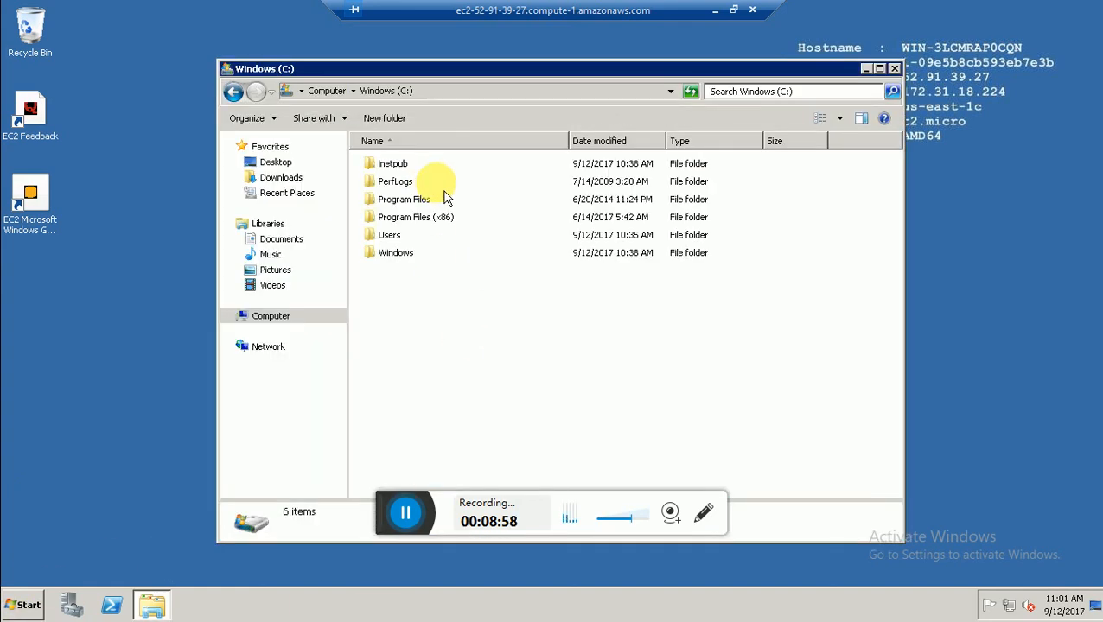
double_click(407, 165)
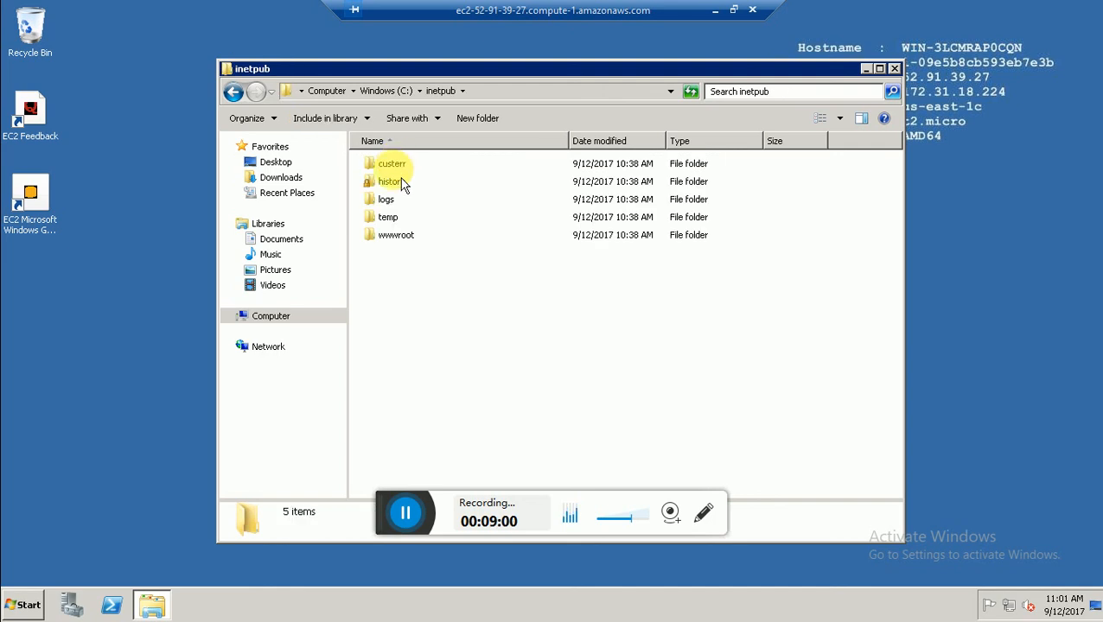
double_click(400, 237)
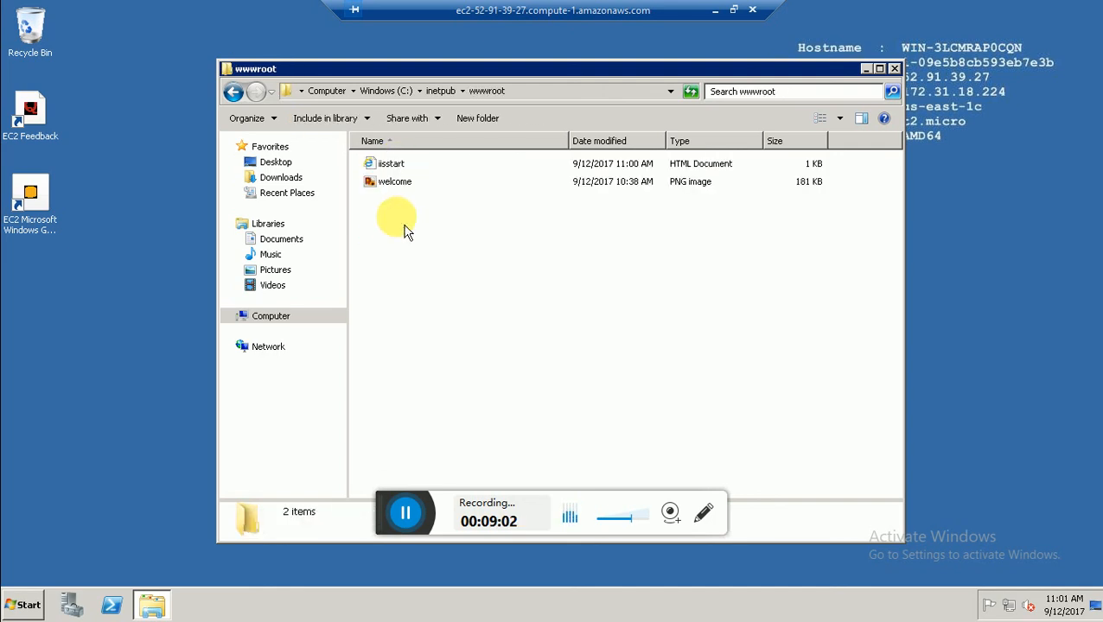
Open the first server's iisstart page in Internet Explorer and postpone the browser setup
right_click(361, 145)
right_click(379, 161)
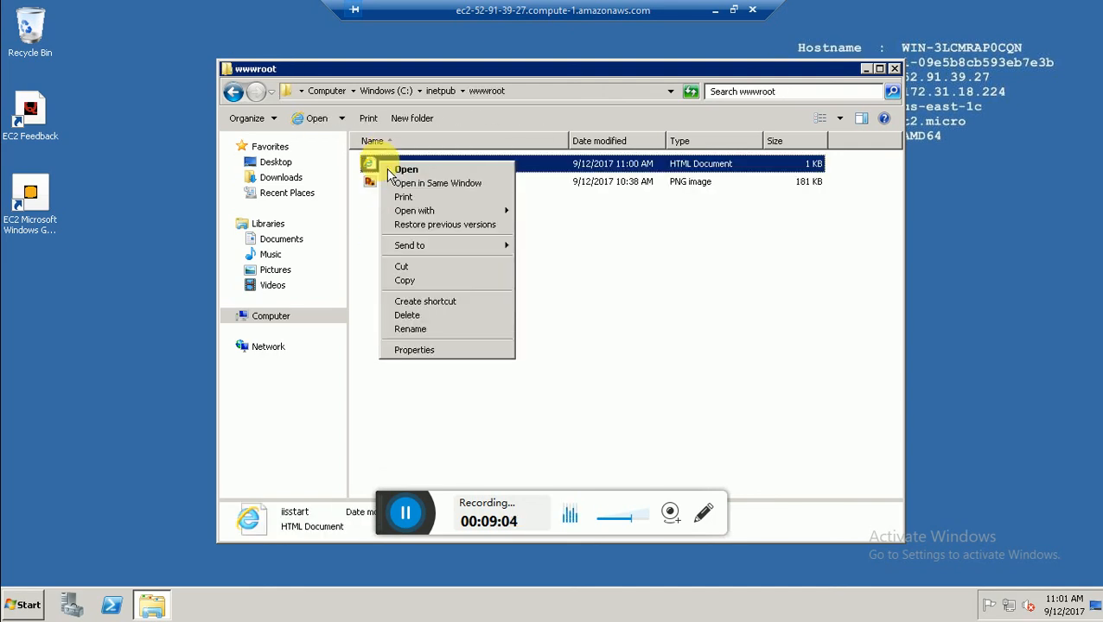
click(407, 173)
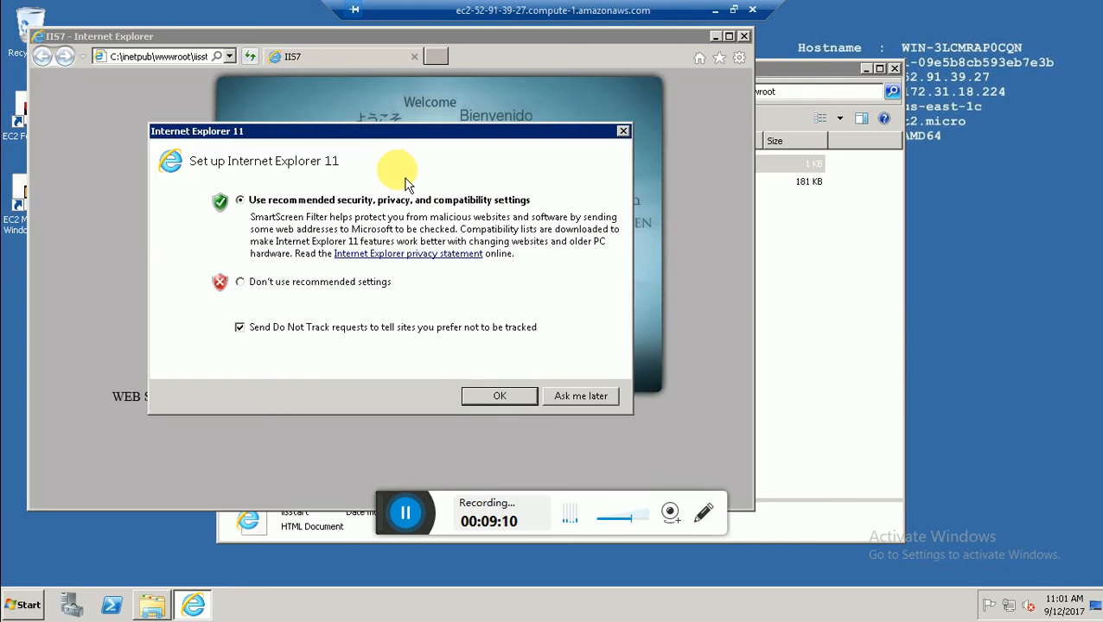
click(603, 401)
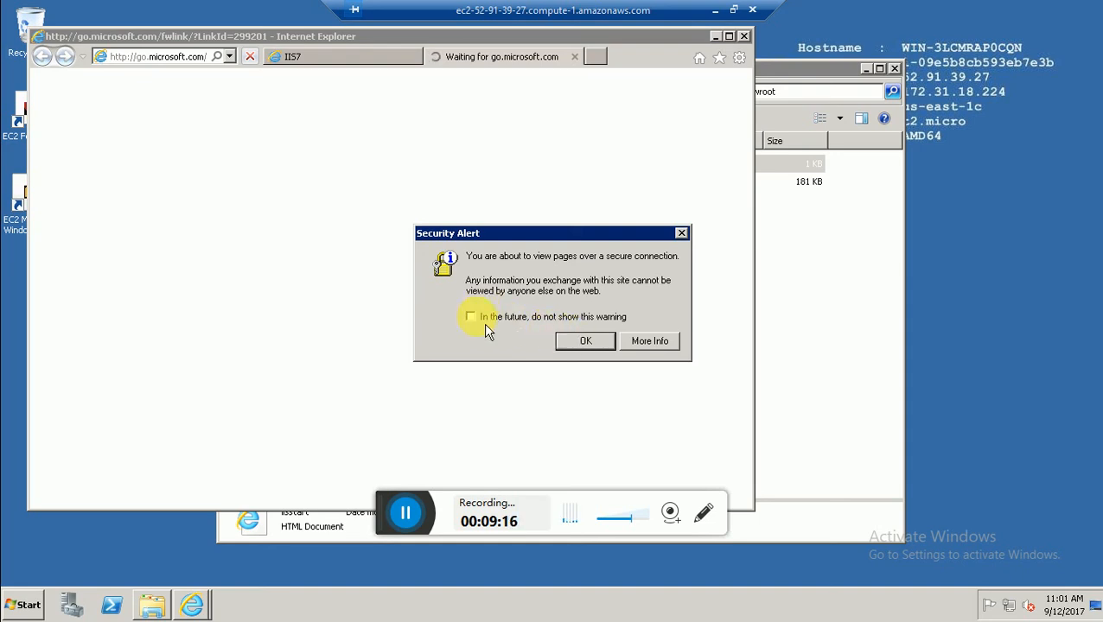
click(484, 322)
click(586, 343)
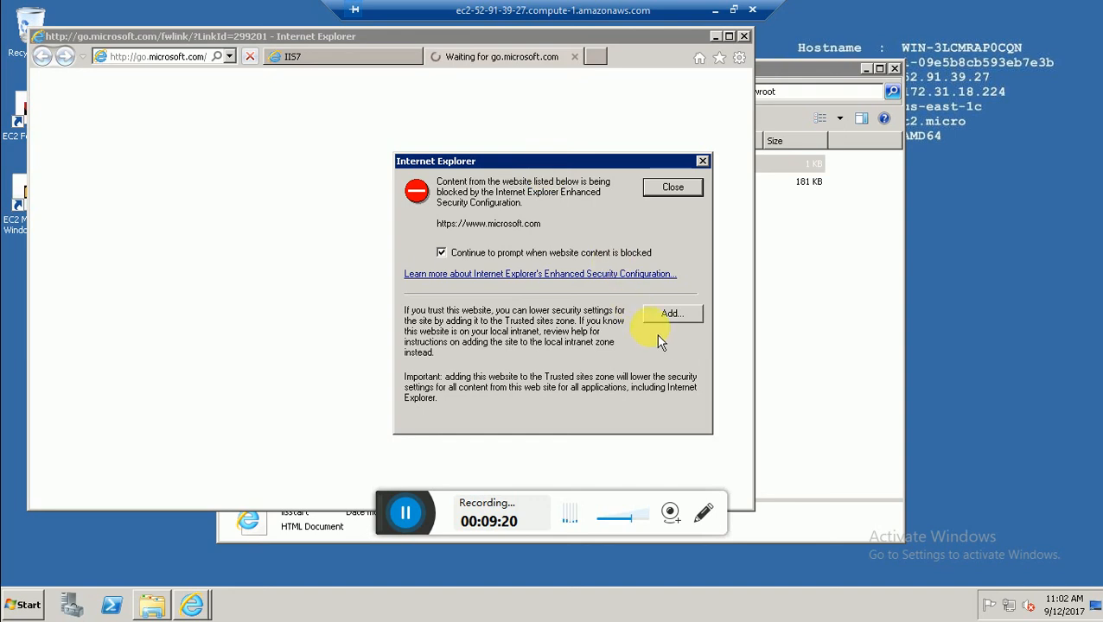
click(669, 314)
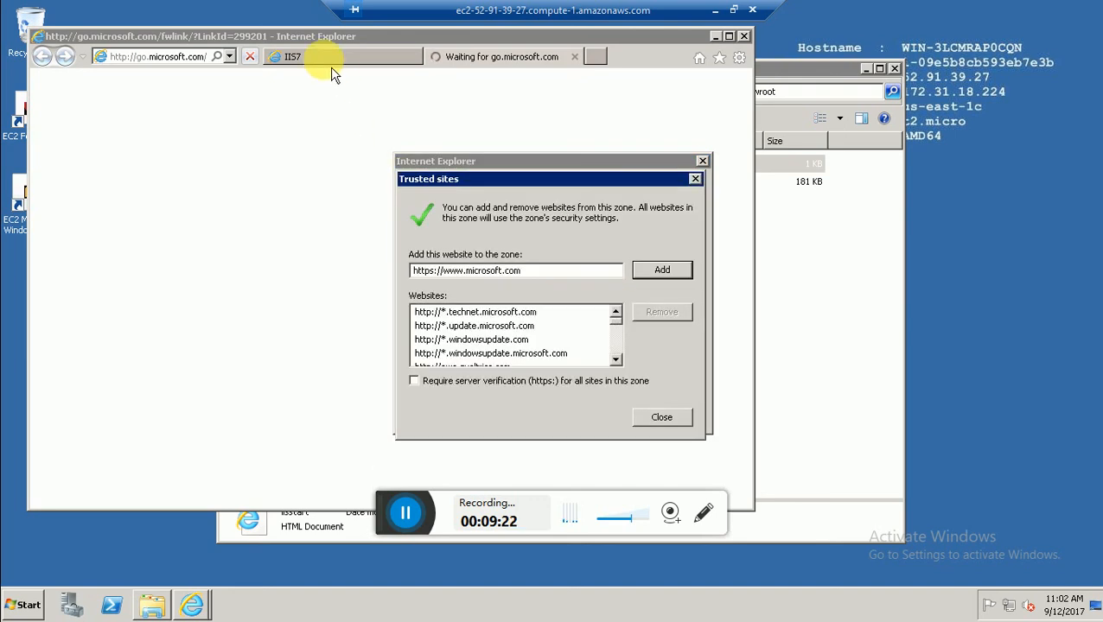
Return to the EC2 console in Firefox and select only the running ec2-52-91-39-27 instance in the instance list
click(718, 12)
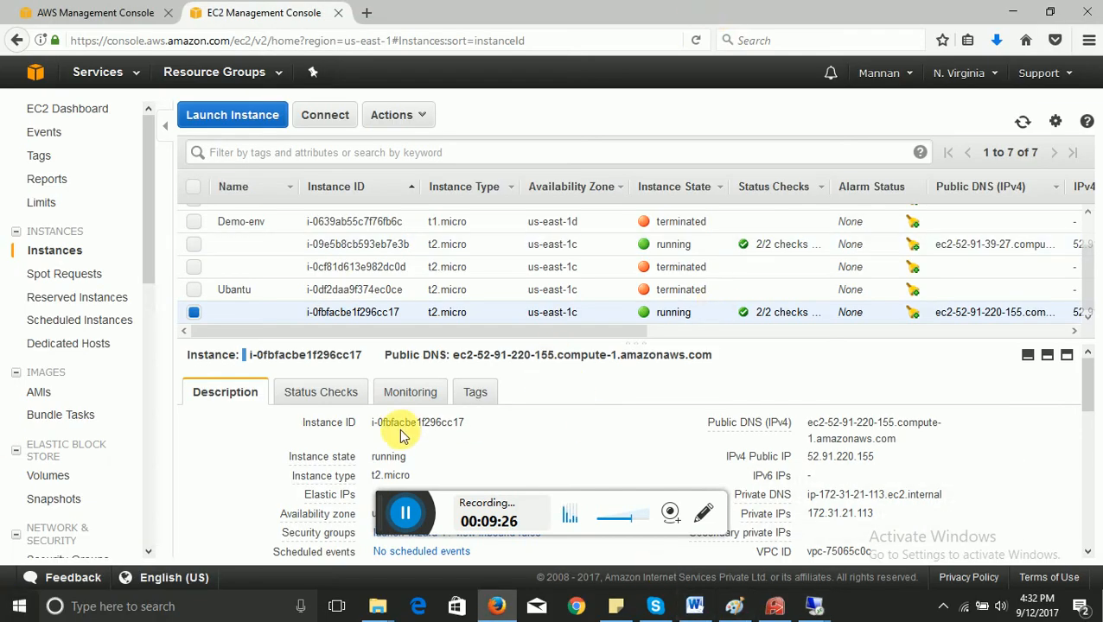
scroll(400, 366, down, 3)
scroll(714, 320, up, 2)
scroll(787, 393, up, 1)
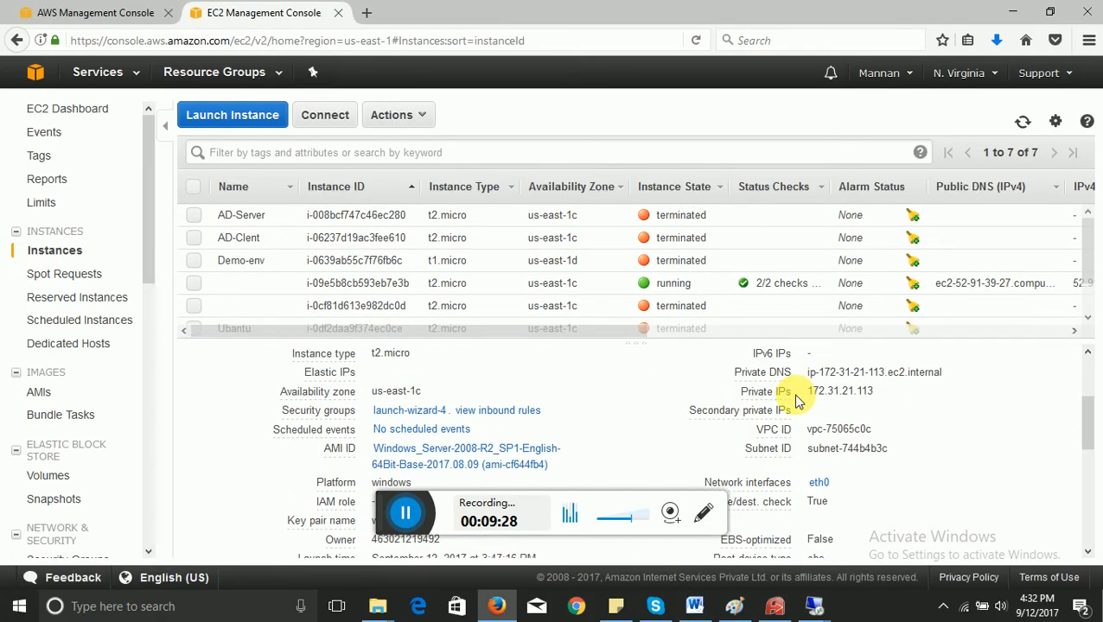
scroll(789, 395, down, 1)
scroll(787, 398, up, 3)
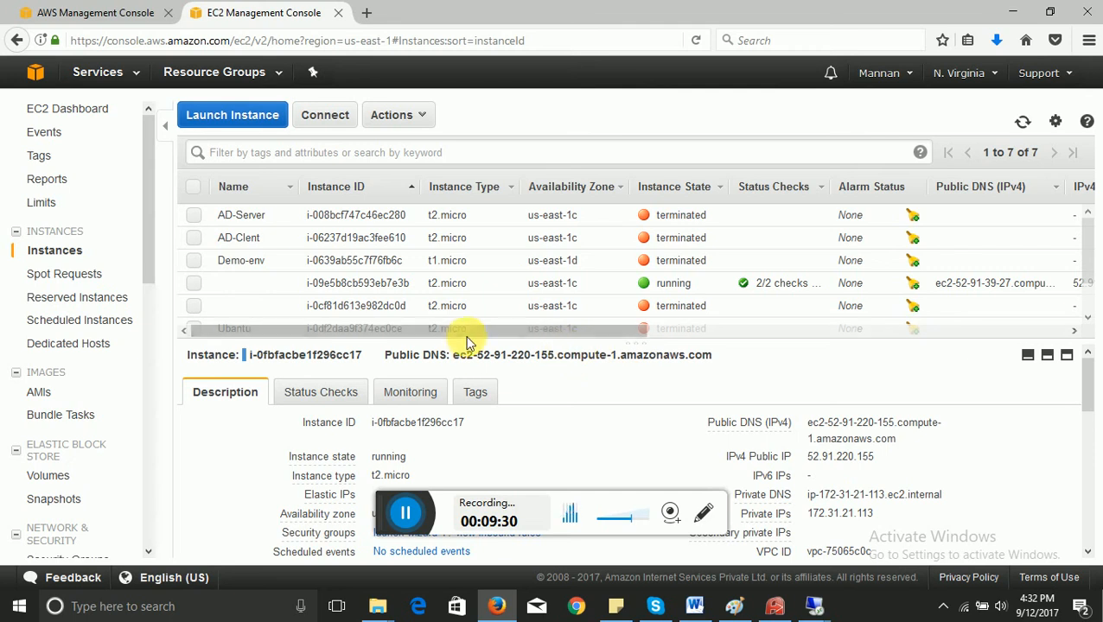
scroll(385, 316, down, 2)
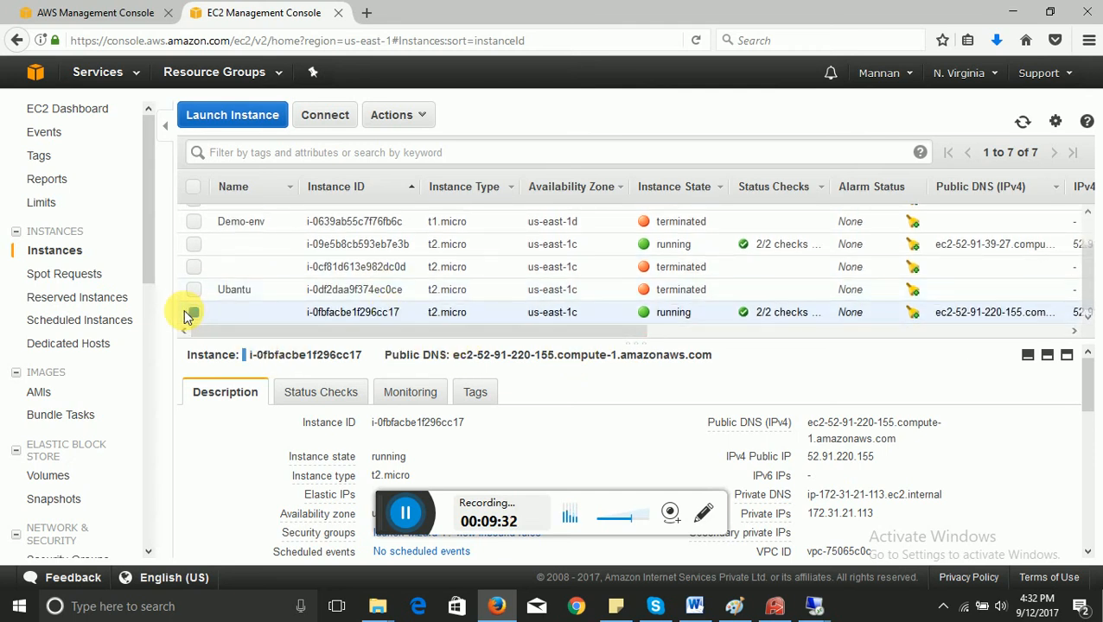
click(192, 313)
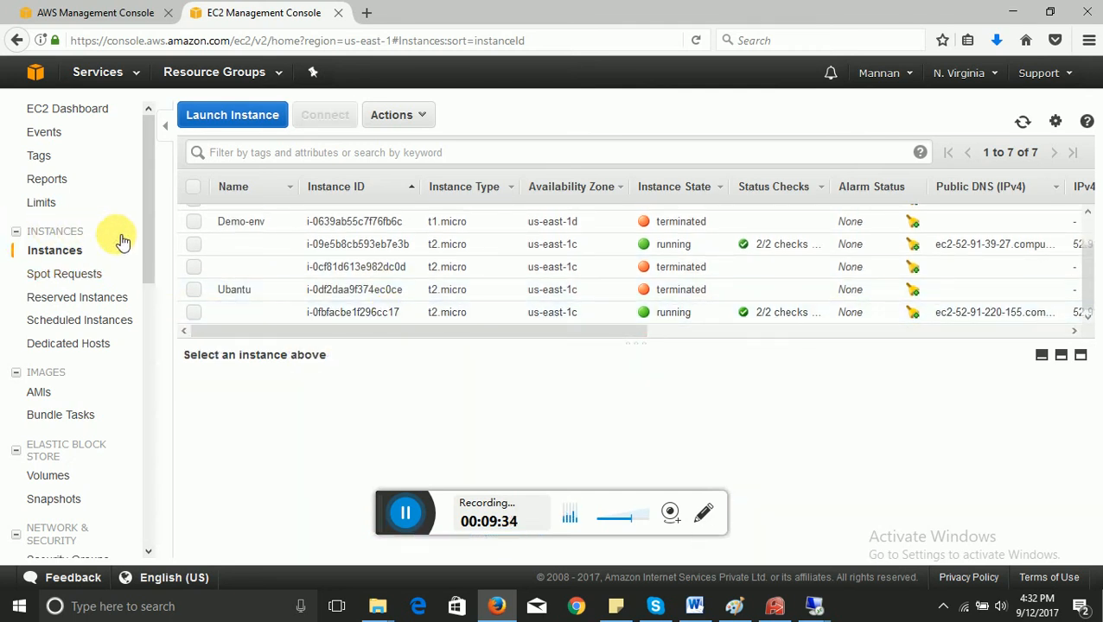
click(192, 246)
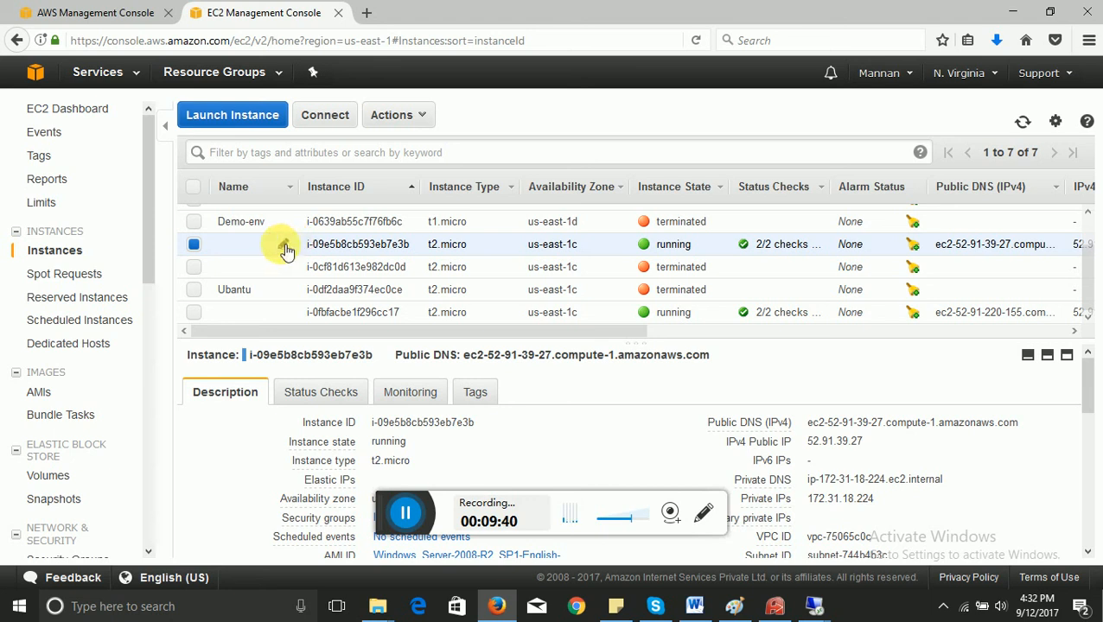
Review the selected instance's description and copy its public DNS name, ec2-52-91-39-27.compute-1.amazonaws.com
scroll(531, 454, down, 2)
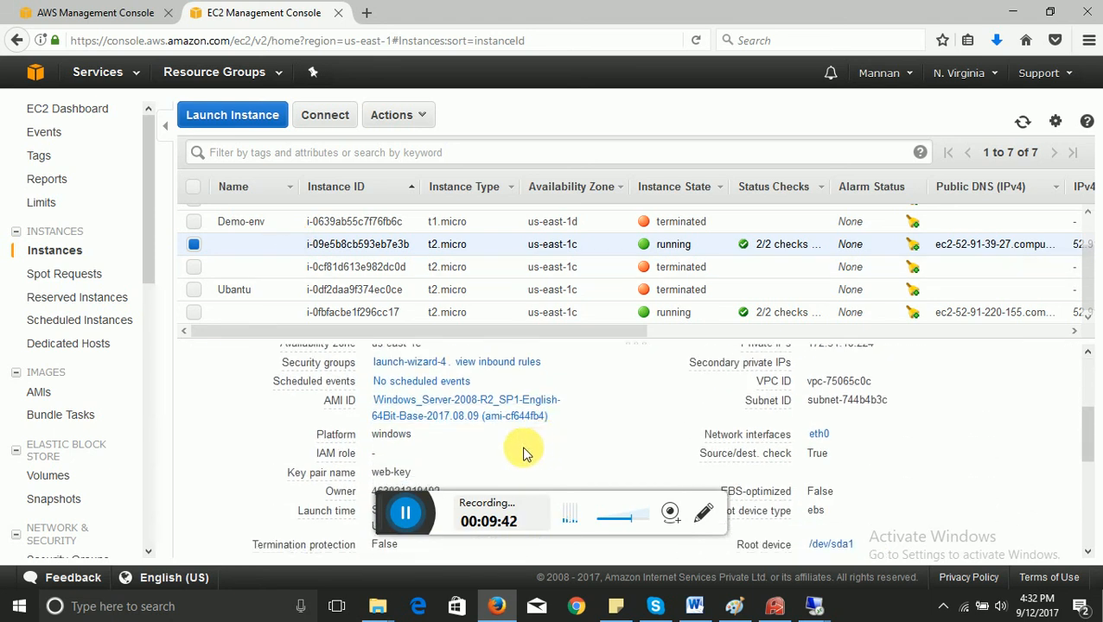
scroll(605, 446, up, 1)
mouse_move(803, 425)
scroll(670, 463, up, 2)
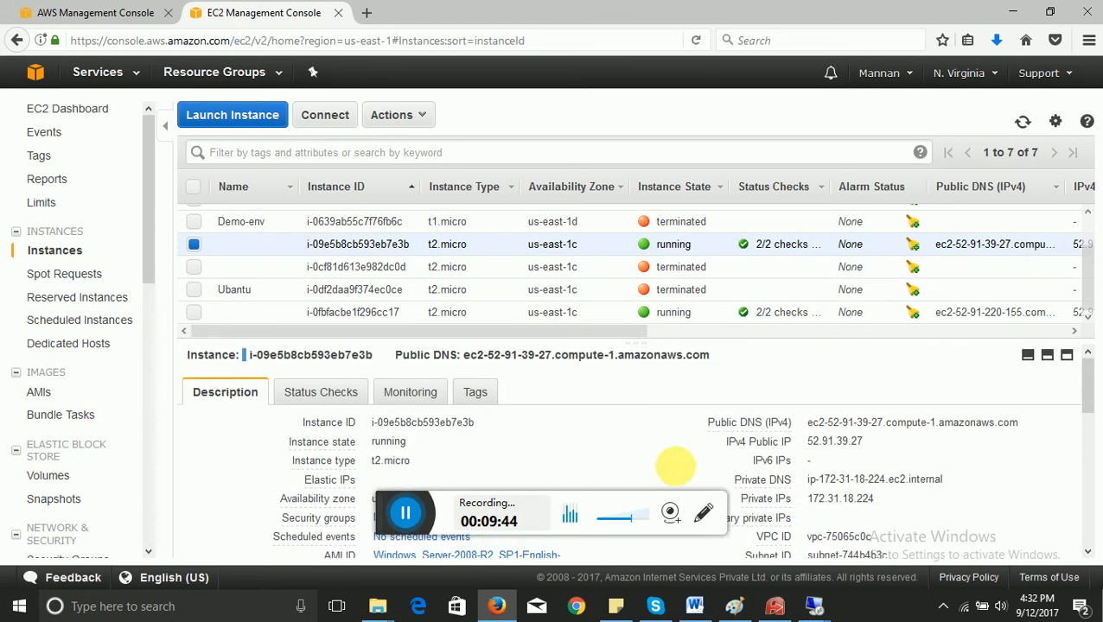
drag(809, 423, 1021, 424)
key(ctrl+c)
Load the copied public DNS address in a new browser tab to check the first web server's default page
click(367, 12)
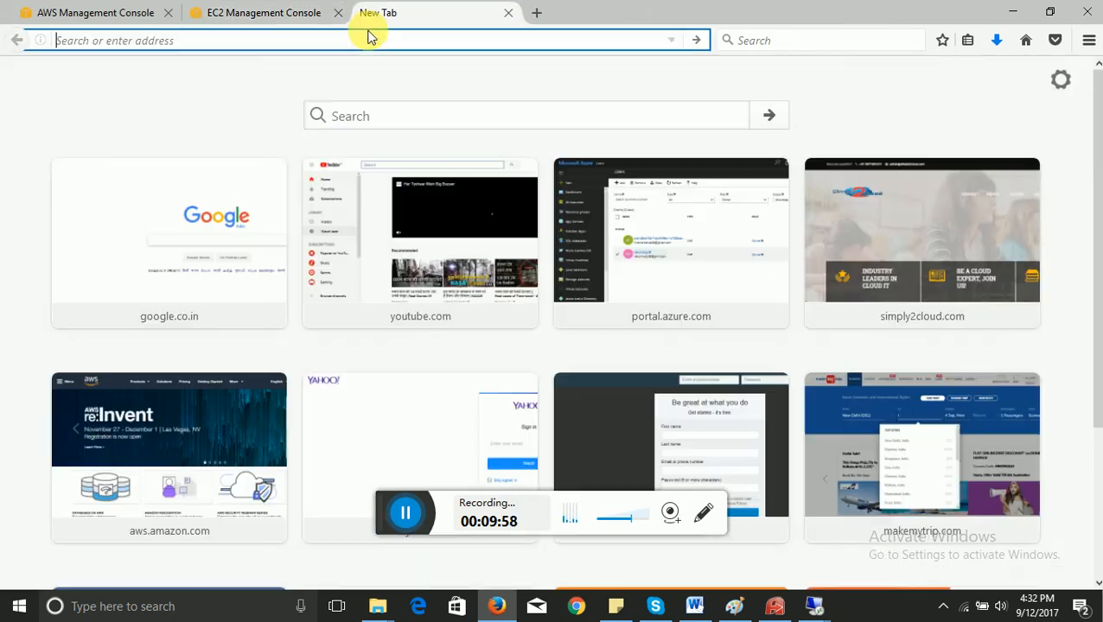
key(ctrl+v)
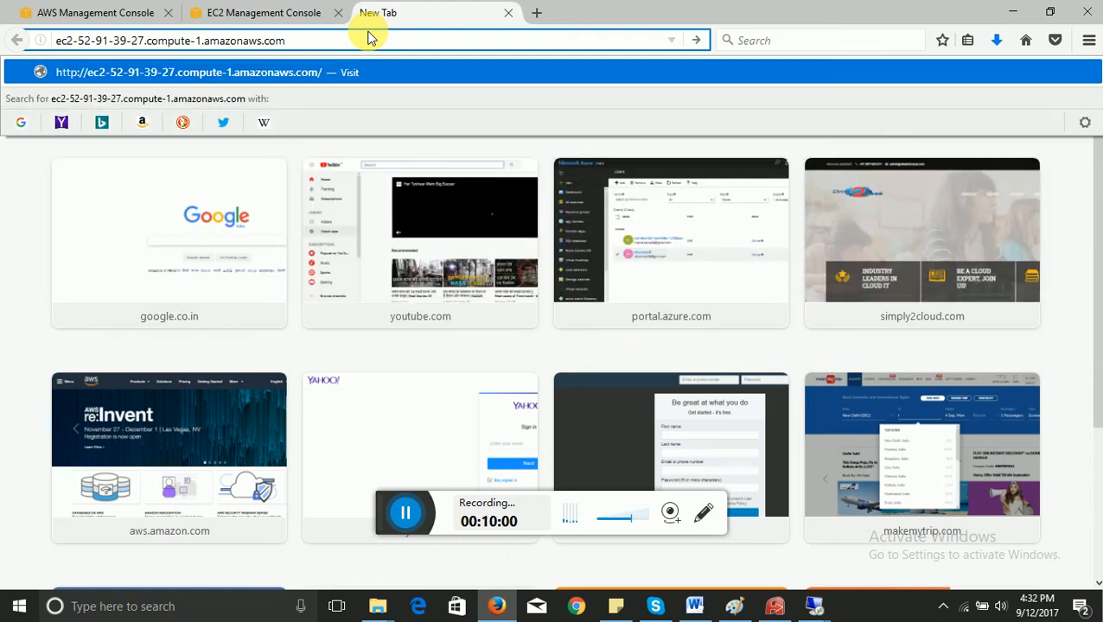
key(Return)
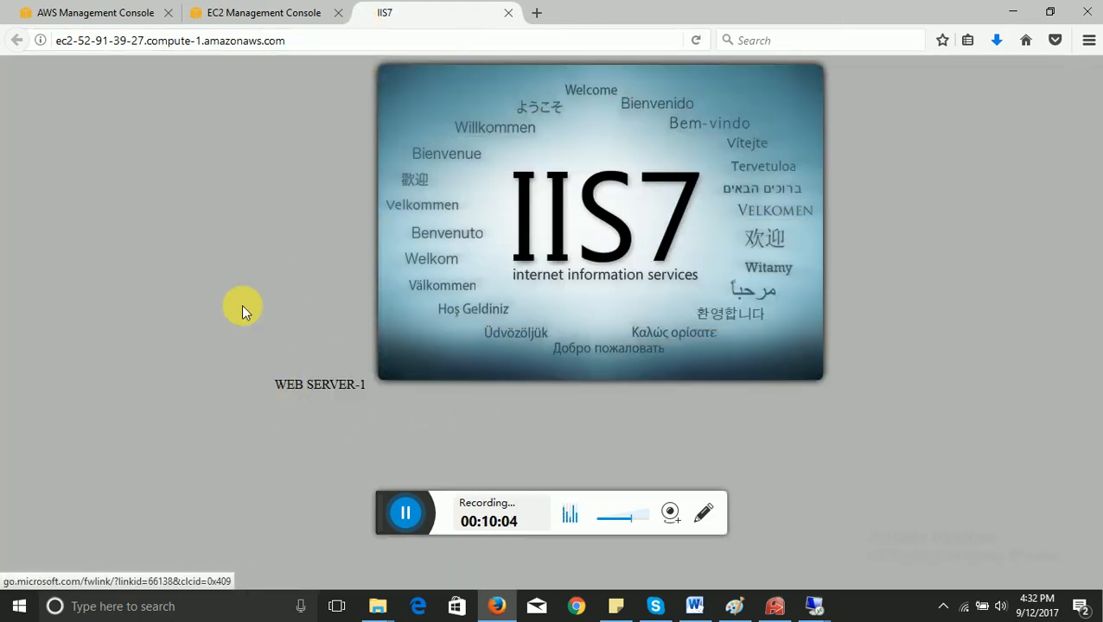
Return to the EC2 instance list and name the selected running instance i-09e5b8cb593eb7e3b WEB-1
click(246, 12)
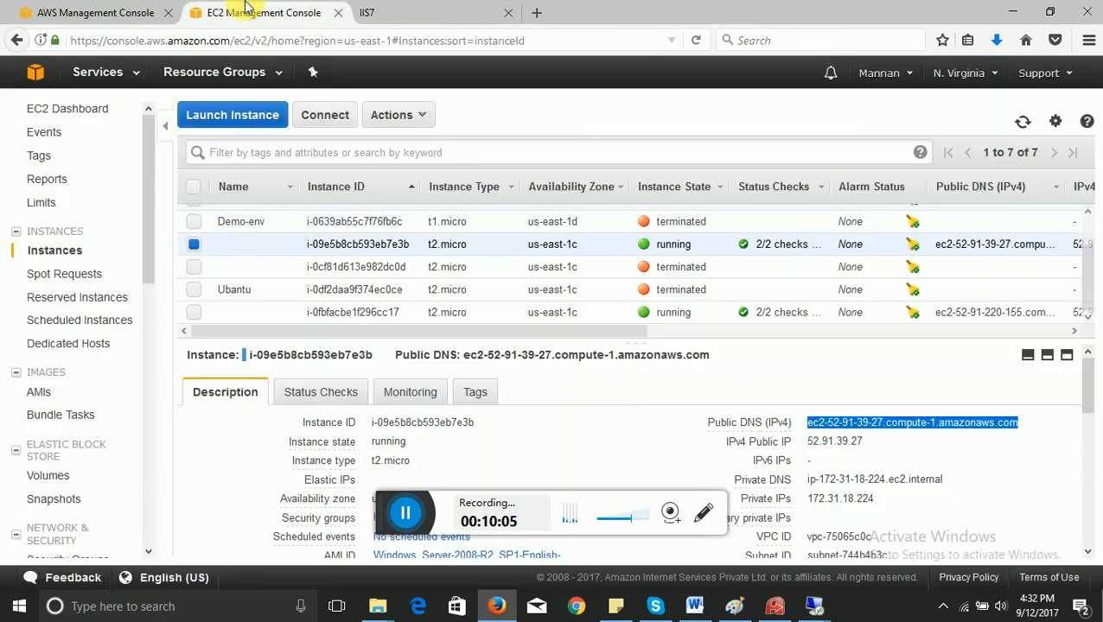
click(283, 243)
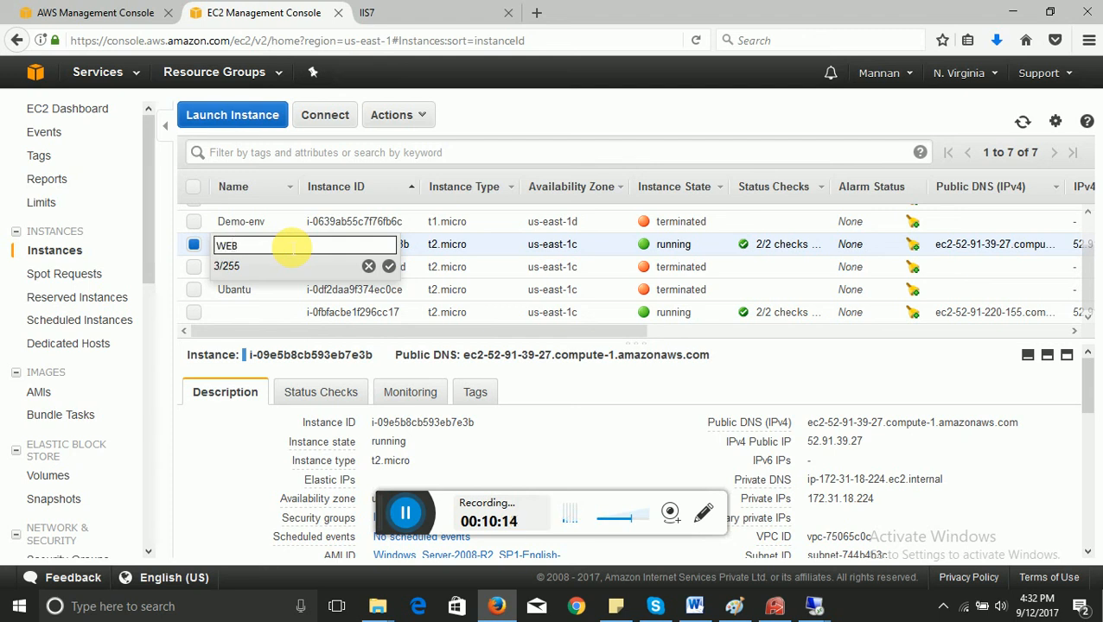
click(391, 267)
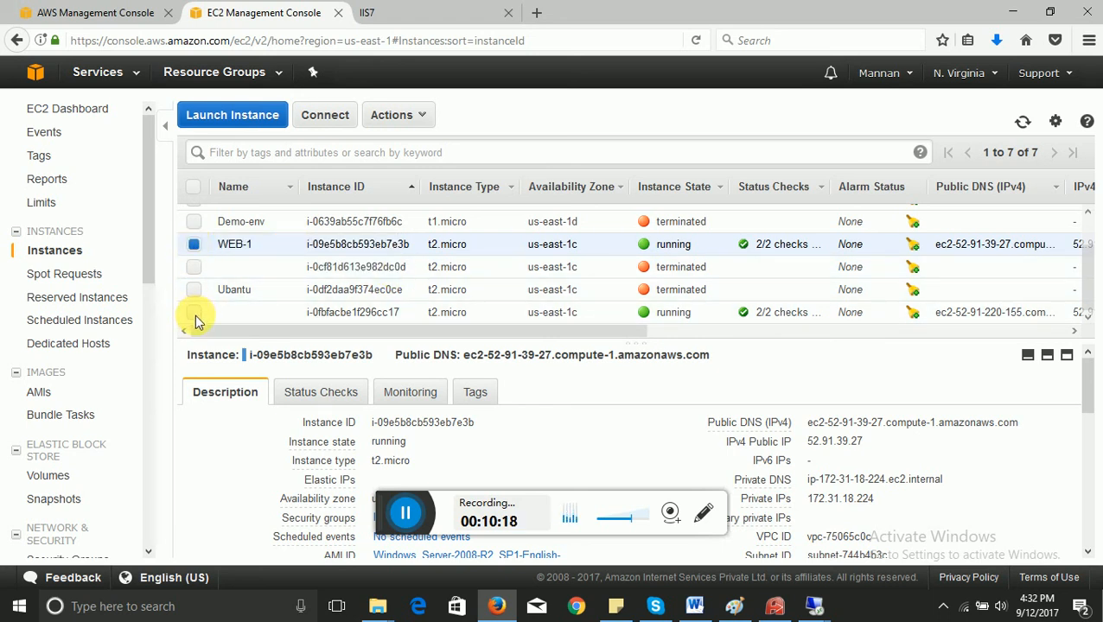
Select the unnamed terminated instance i-0cf81d613e982dc0d and name it WEB-2
click(194, 303)
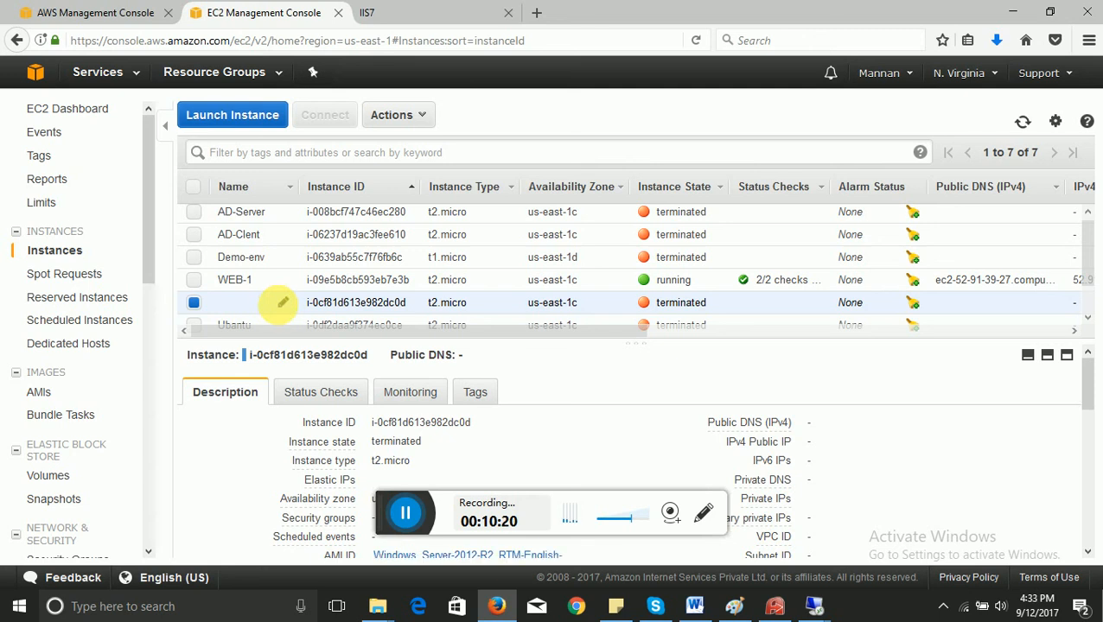
click(283, 303)
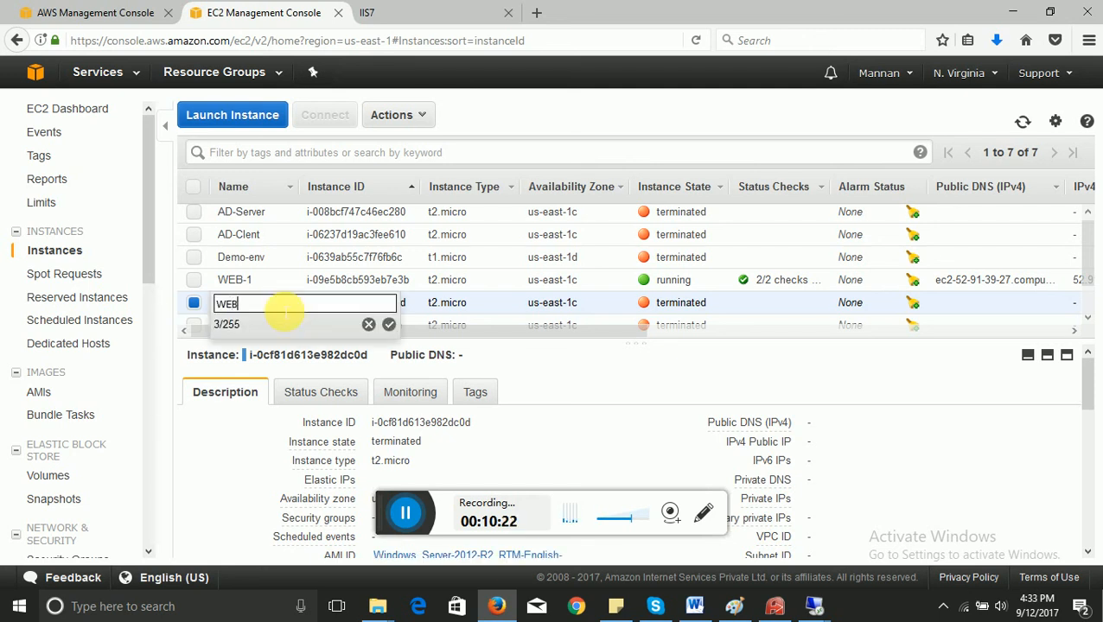
text(WEB-2)
click(389, 324)
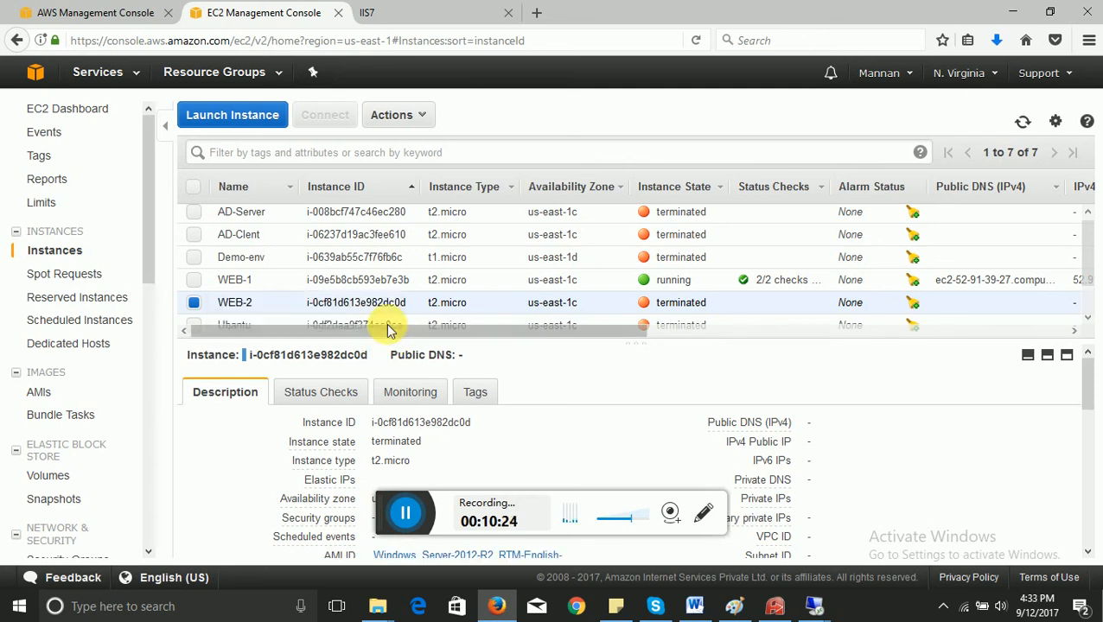
Copy the public DNS name of the running WEB-2 instance, ec2-52-91-220-155.compute-1.amazonaws.com, from its description
click(399, 518)
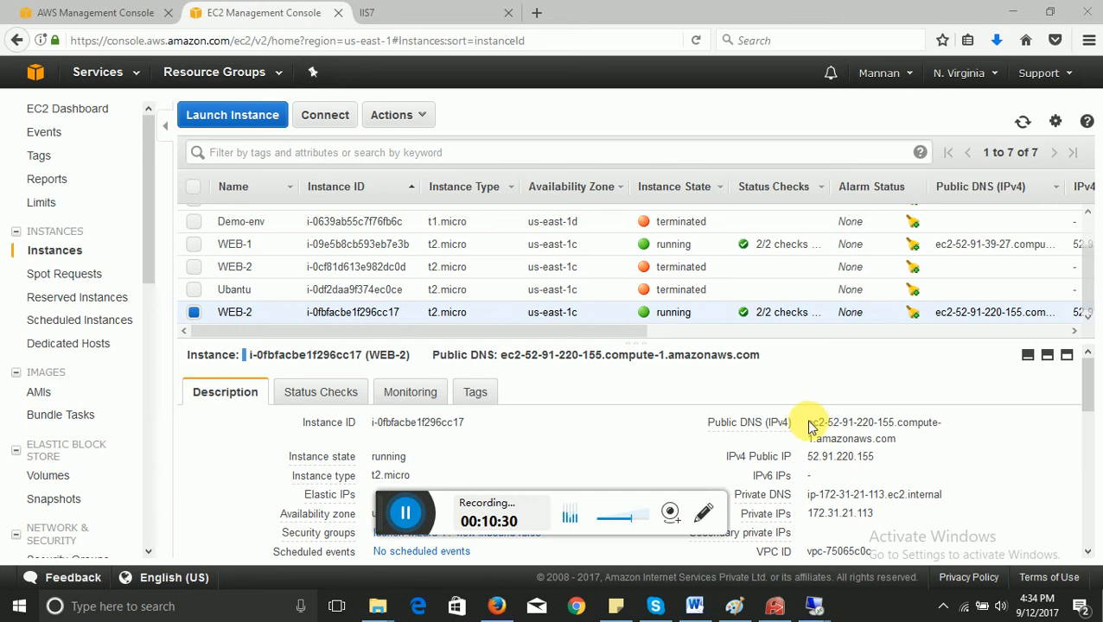
drag(810, 425, 923, 451)
key(ctrl+c)
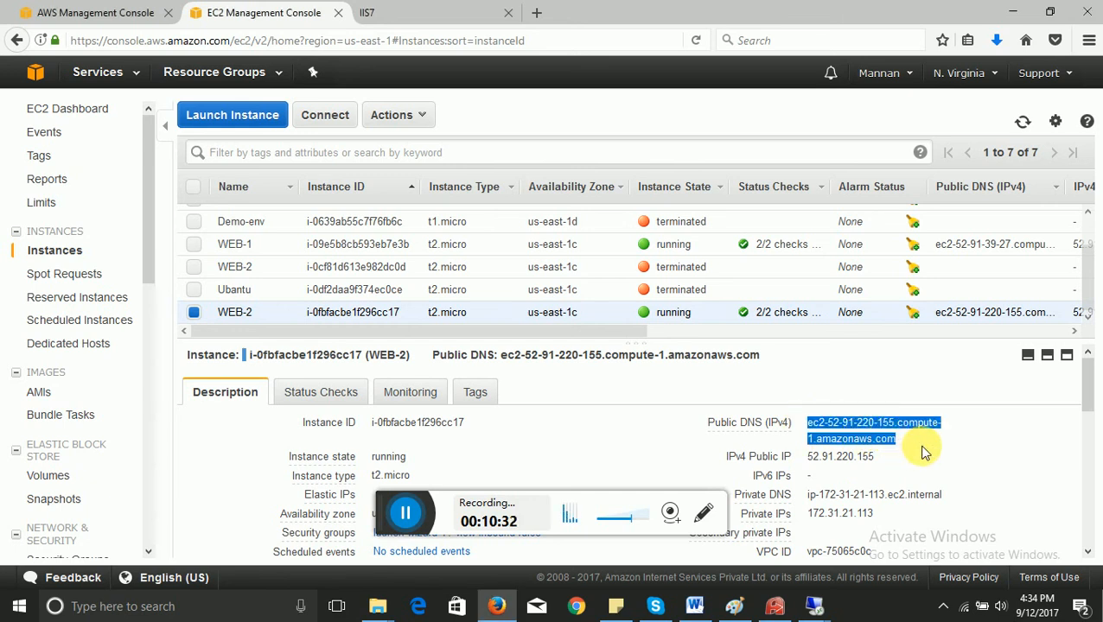
Load the copied public DNS name in a new browser tab and compare its default page with the first web server's page
click(537, 13)
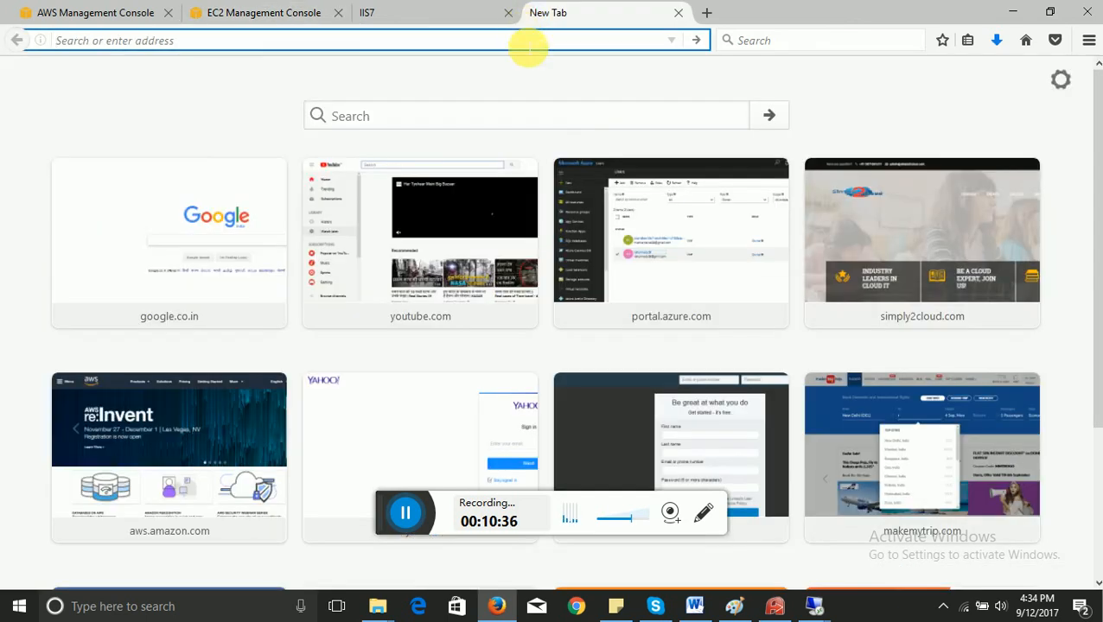
key(ctrl+v)
key(Return)
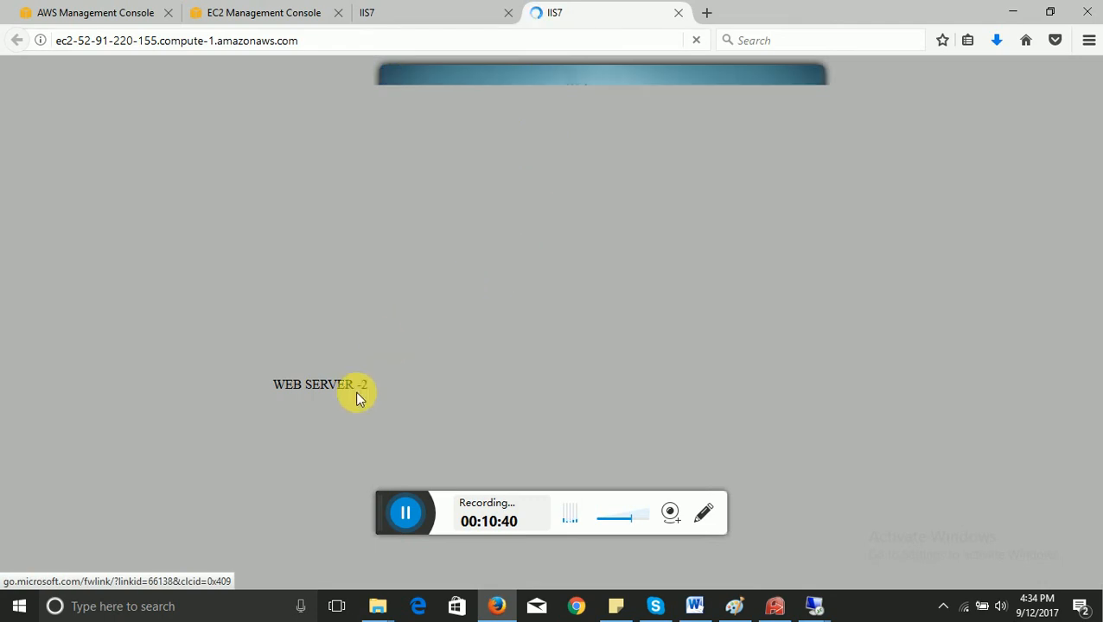
click(401, 12)
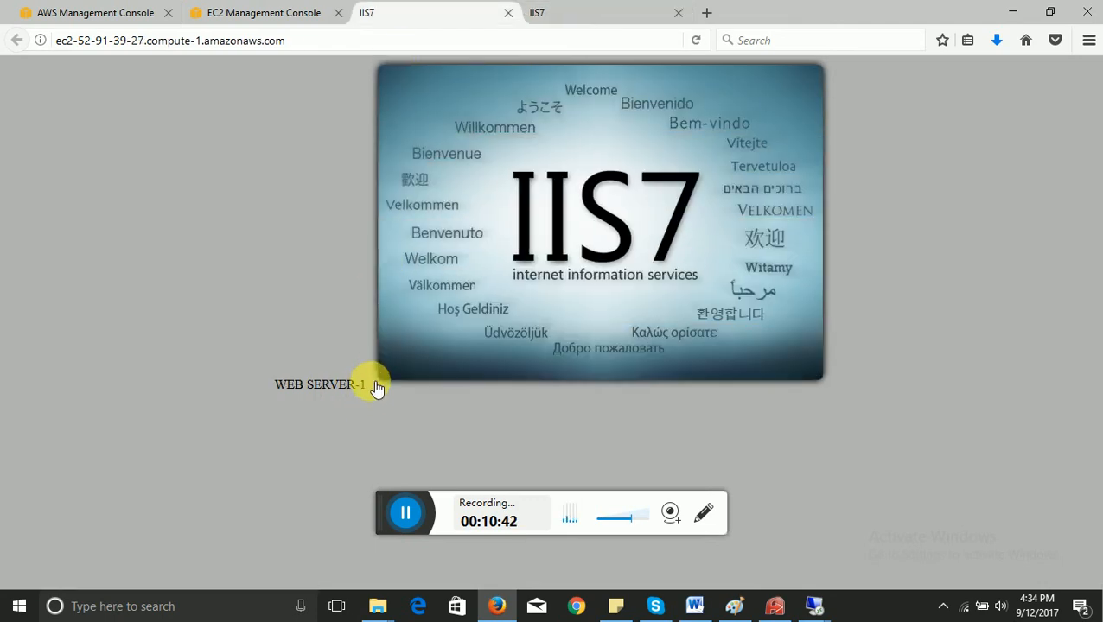
click(628, 8)
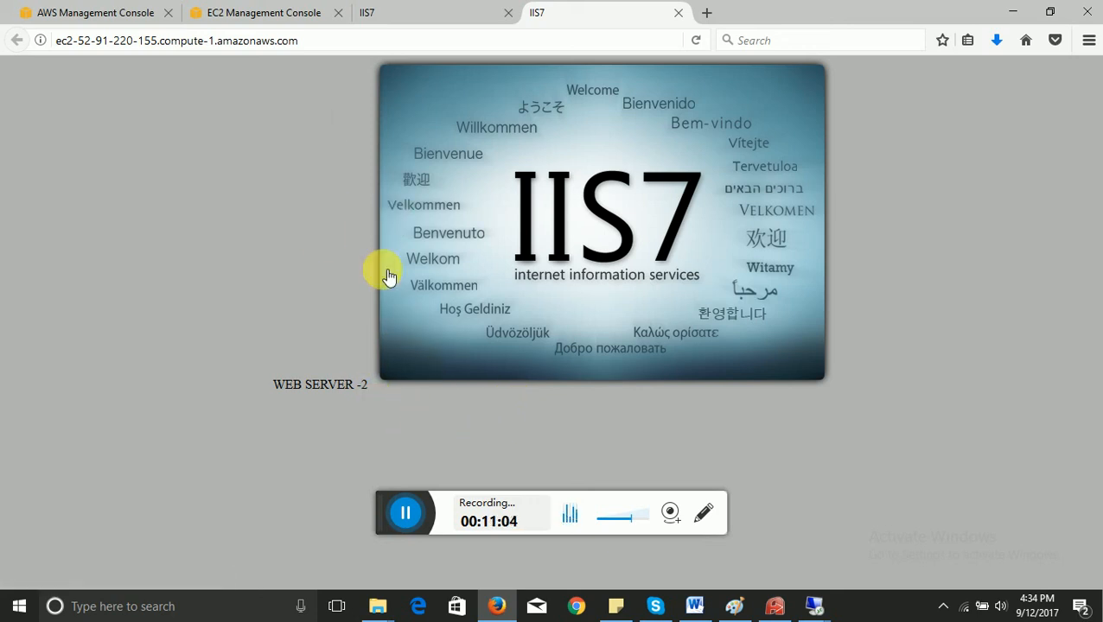
Return to the EC2 console and open the load balancers list from the EC2 dashboard's resources
click(243, 11)
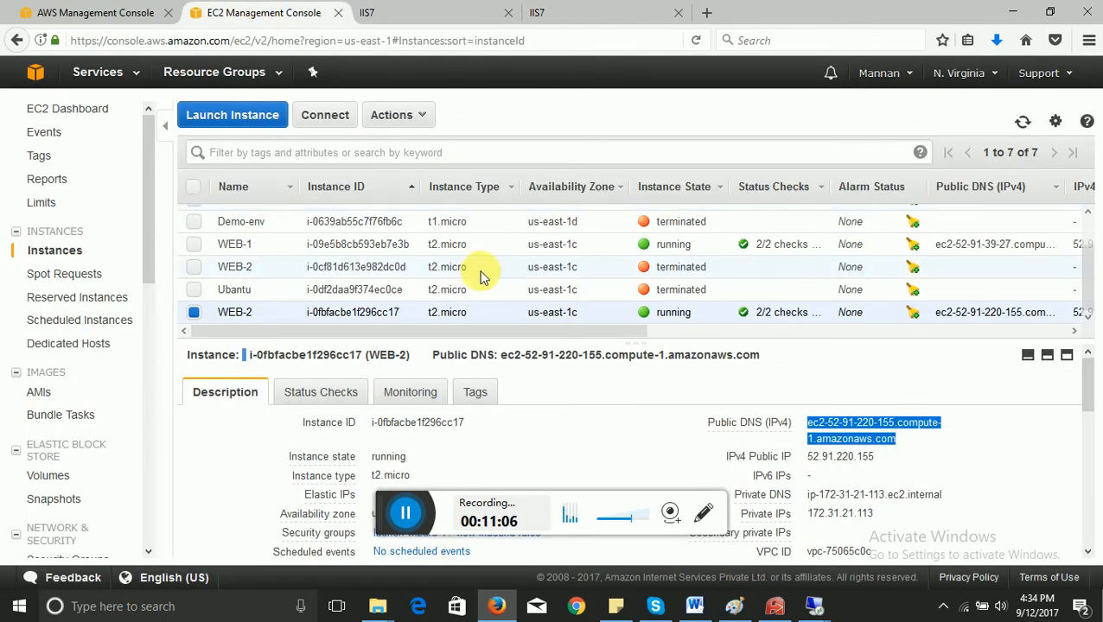
scroll(787, 310, up, 1)
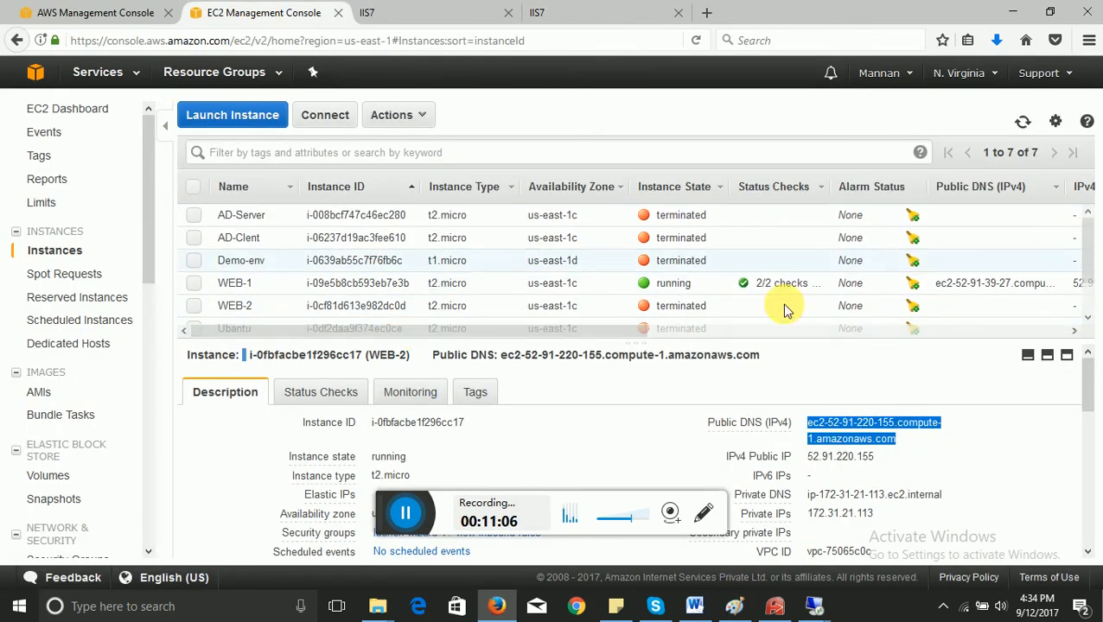
click(86, 116)
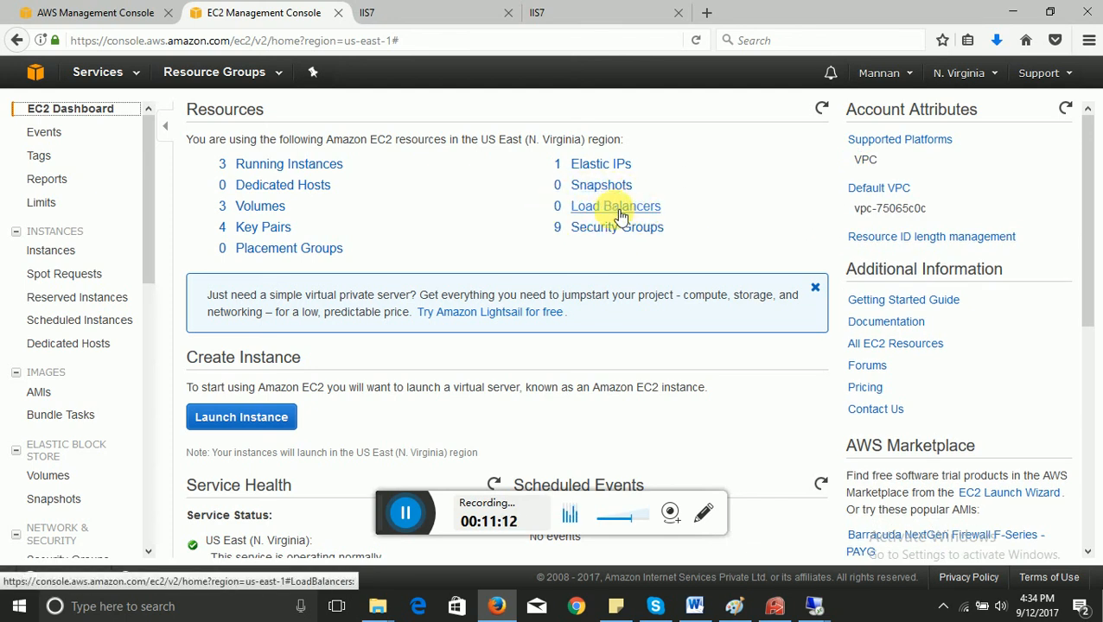
click(615, 207)
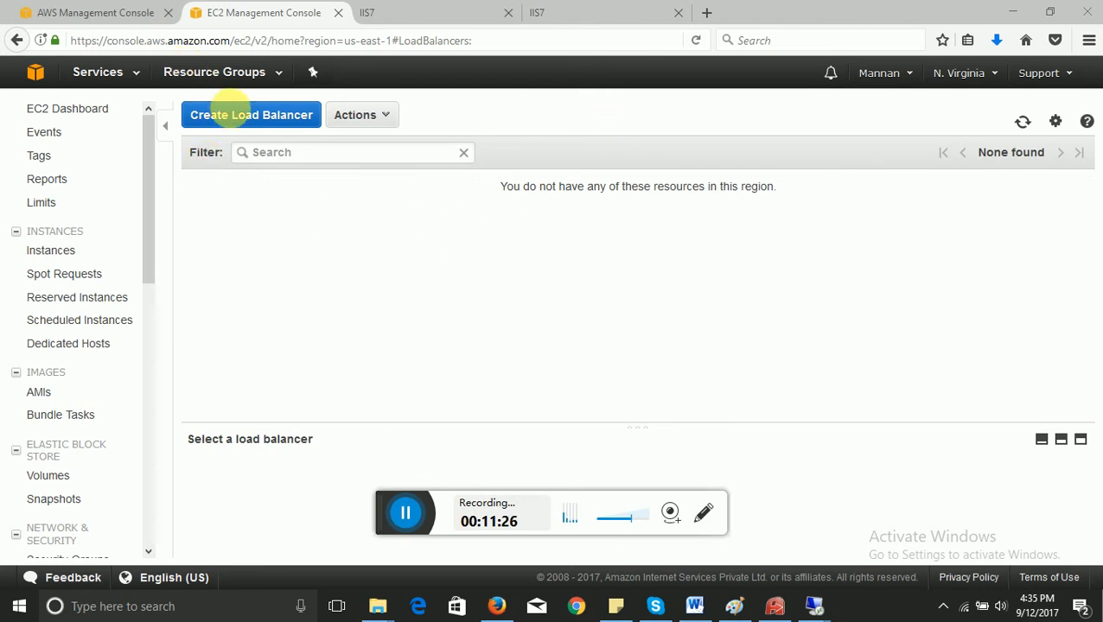
Start creating a Classic Load Balancer and name it TEST-LOAD-BALANCER
click(232, 114)
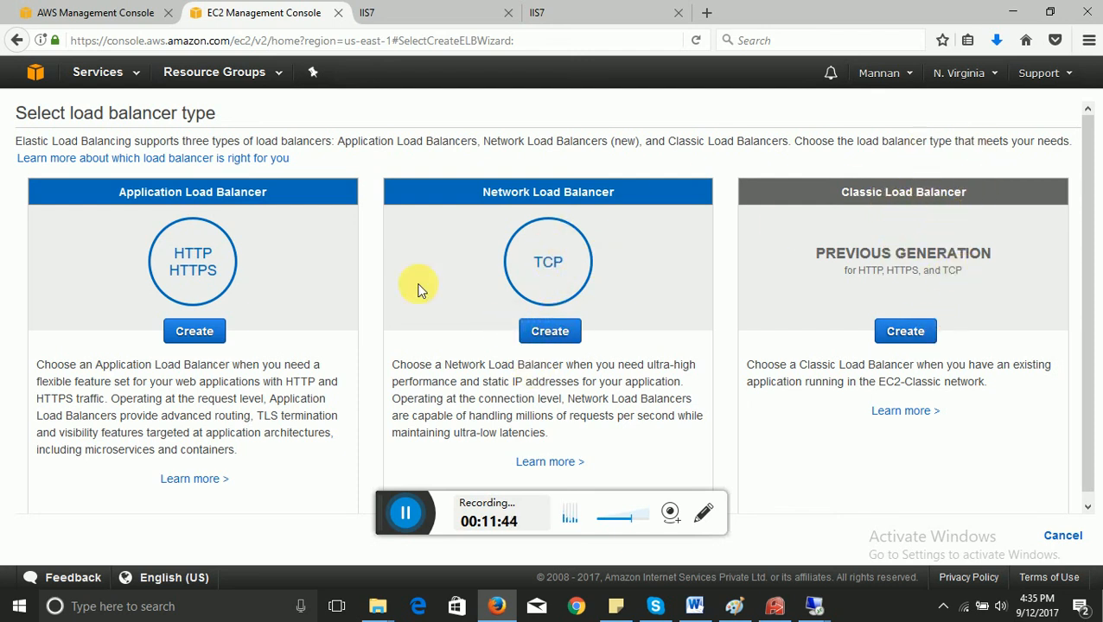
click(901, 331)
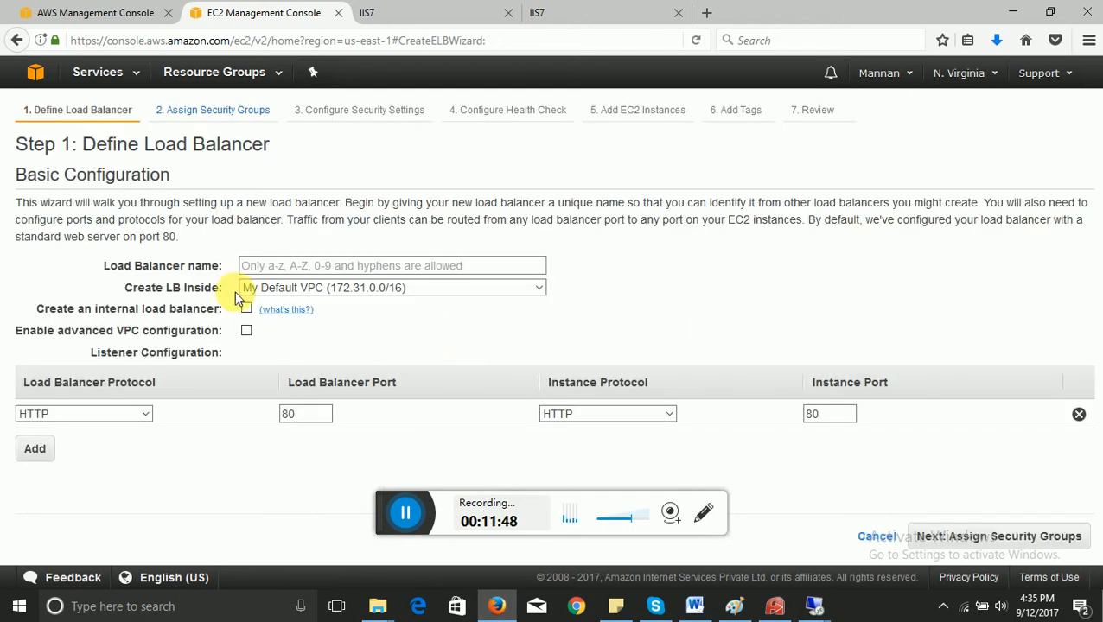
click(322, 266)
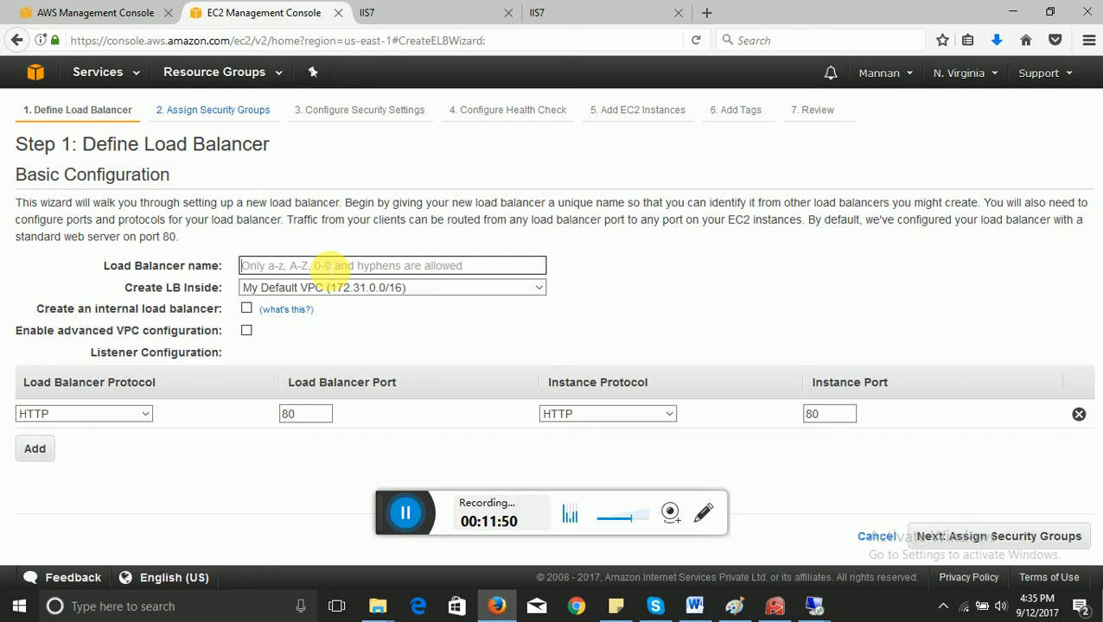
text(TEST-LOAD-BALANCER)
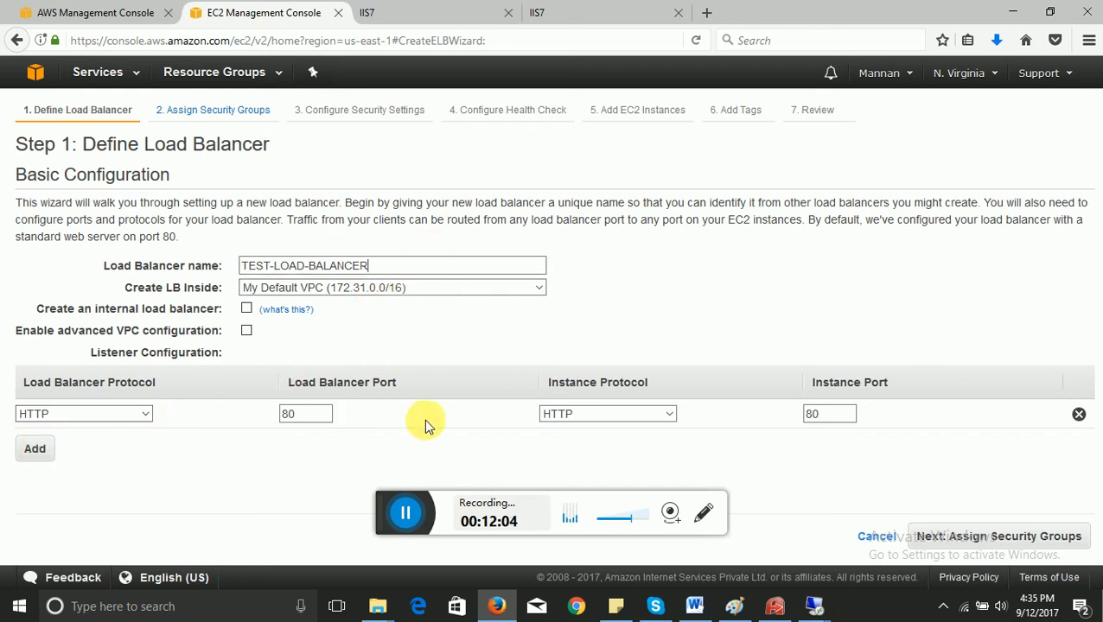
Keep the HTTP port 80 listener and the default VPC security group, and proceed without a secure listener to the health check settings
click(927, 536)
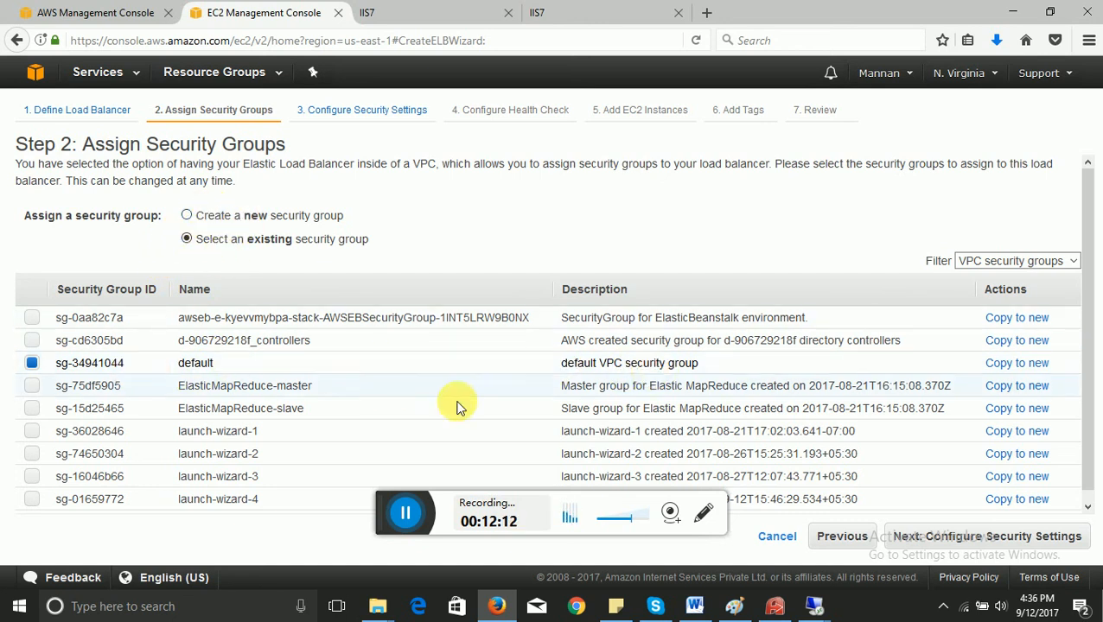
click(944, 544)
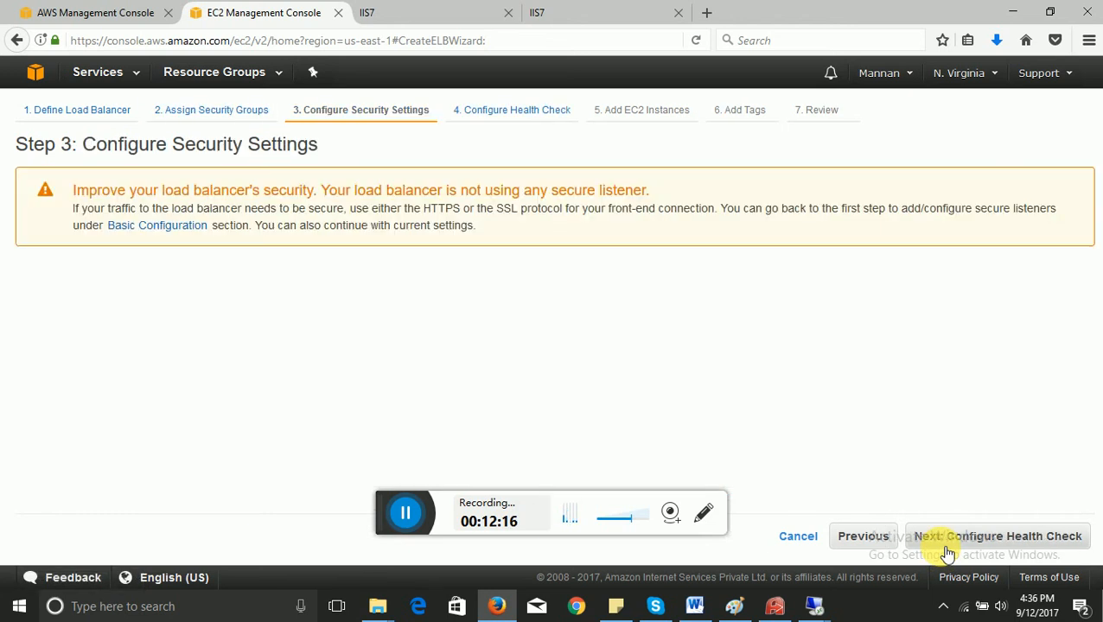
click(959, 538)
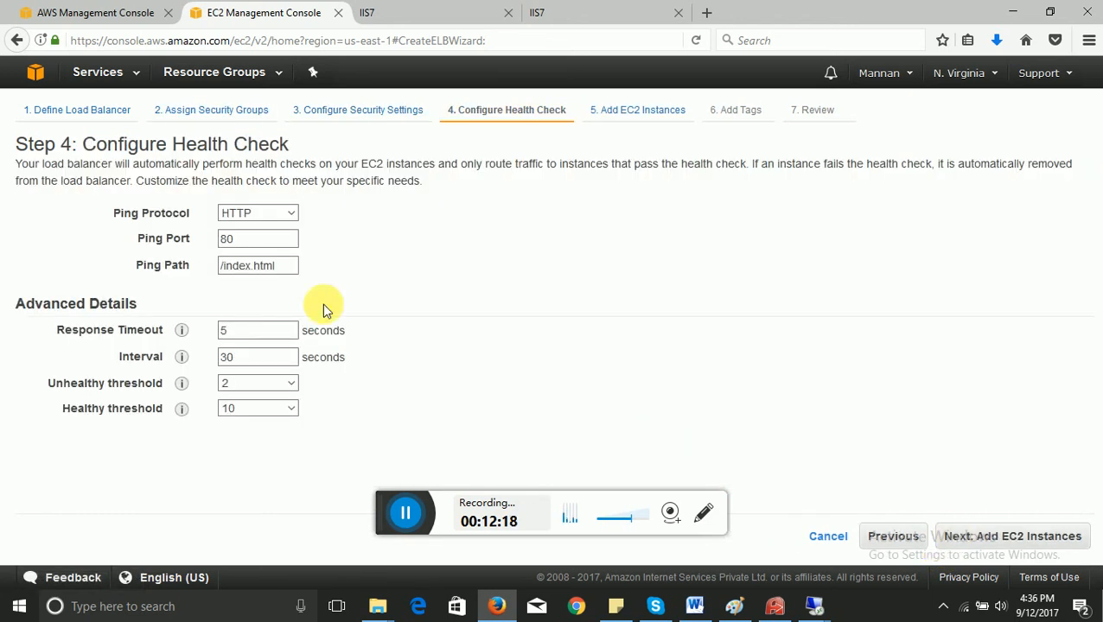
Set the health check's ping protocol to TCP, keep ping port 80 and proceed to adding EC2 instances
click(282, 215)
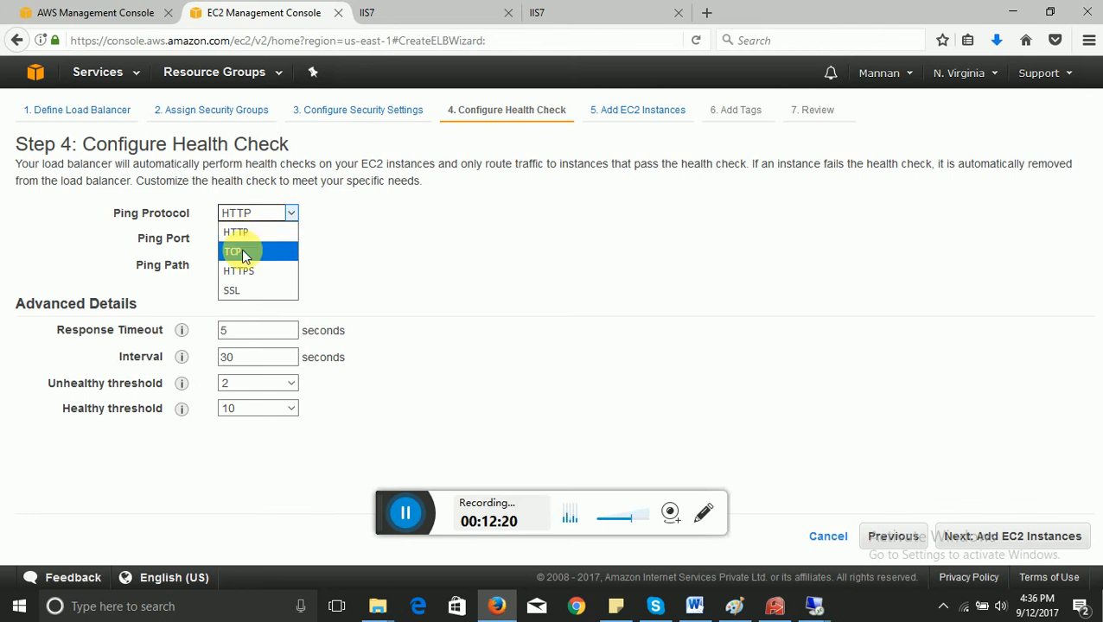
click(243, 253)
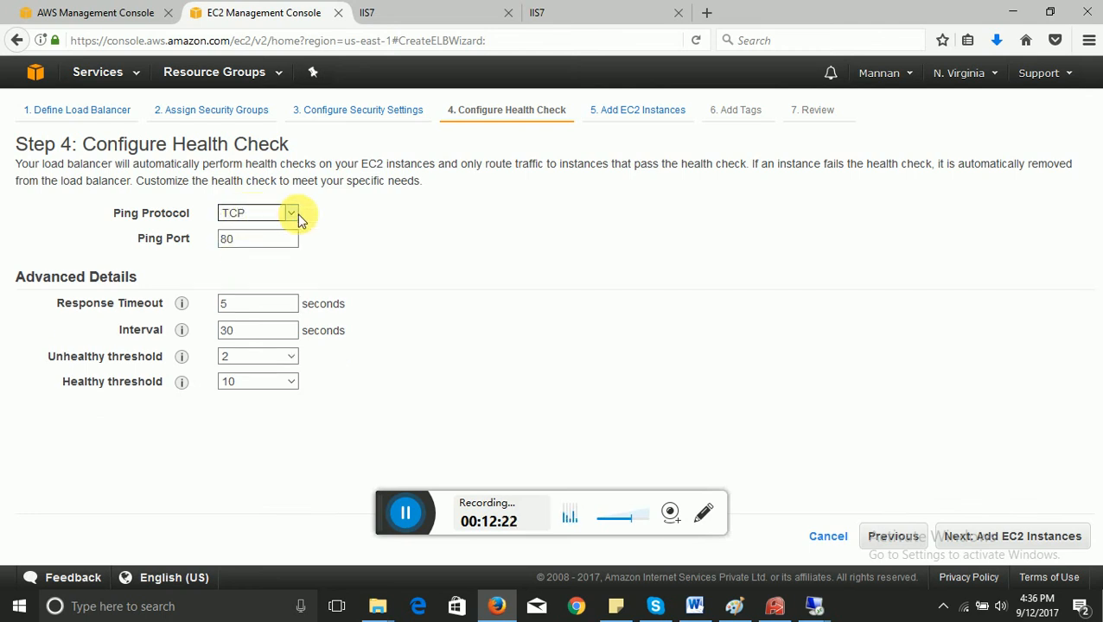
click(296, 213)
click(243, 251)
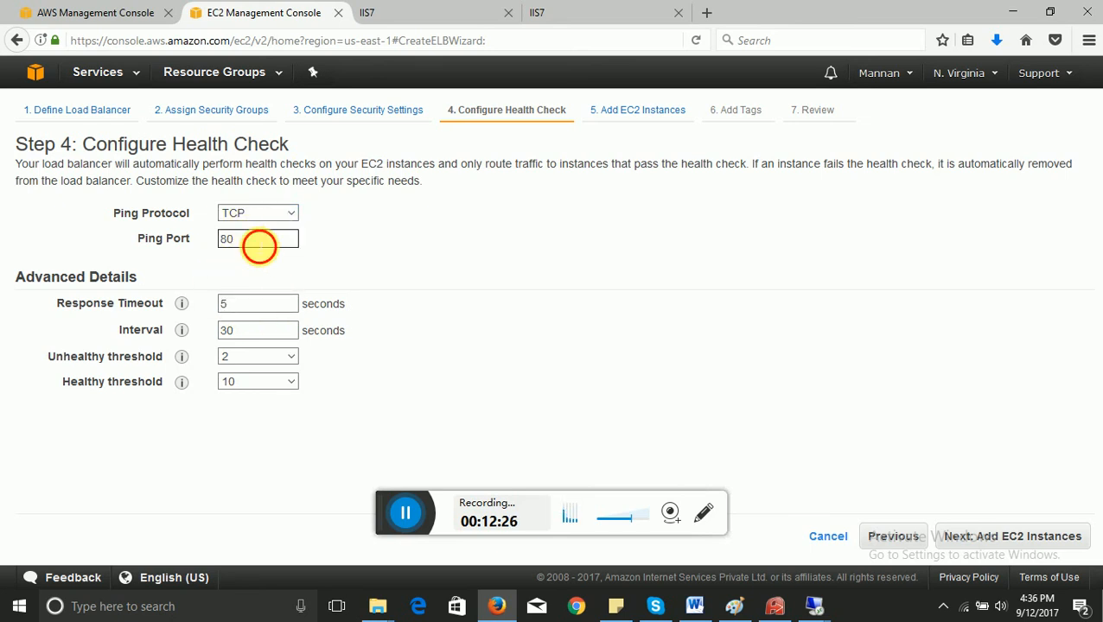
drag(258, 244, 197, 236)
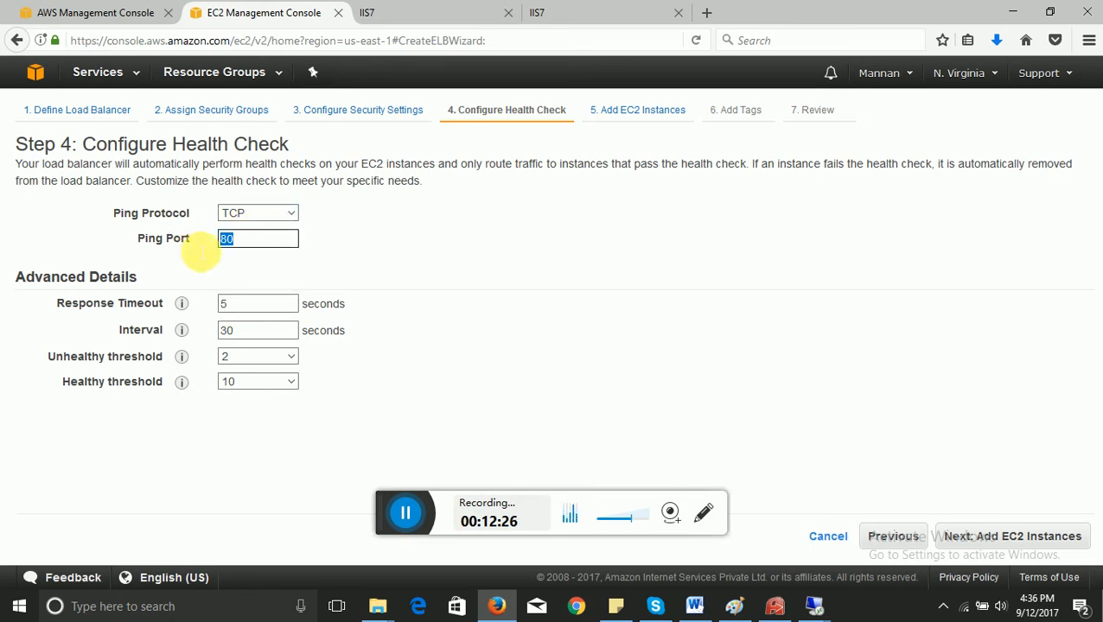
click(983, 523)
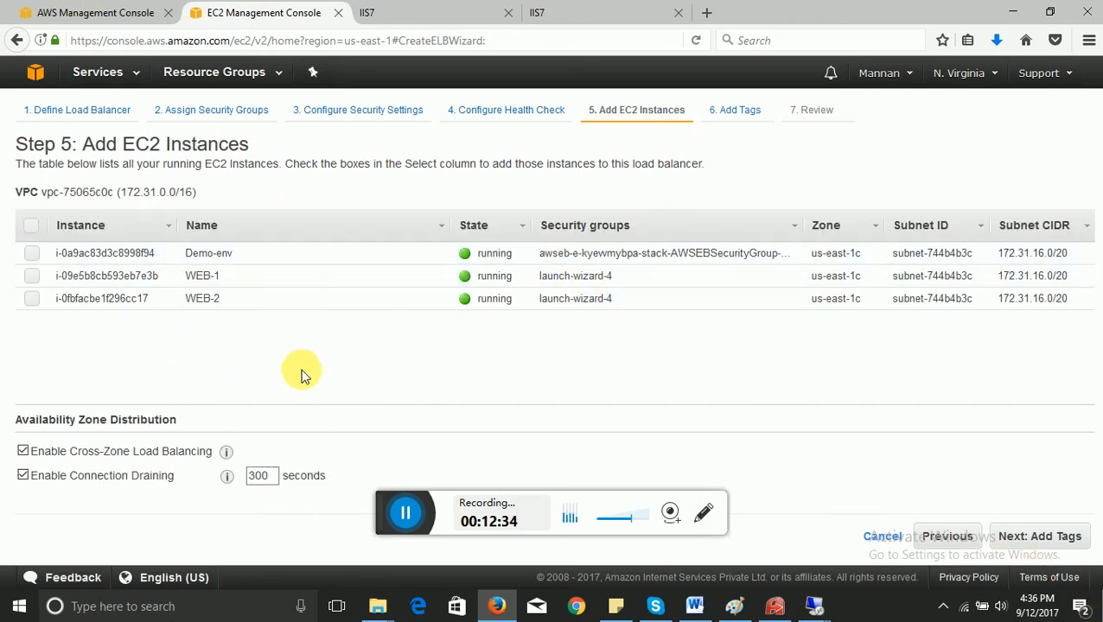
Add the WEB-1 and WEB-2 instances, create the load balancer without tags and close the creation status page
click(32, 277)
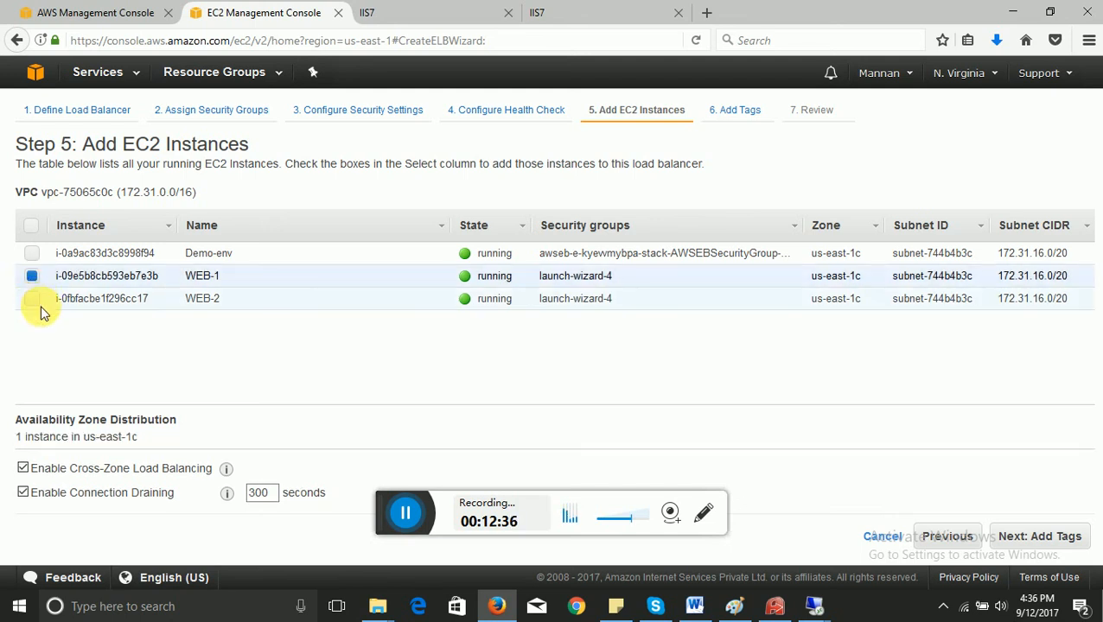
click(32, 300)
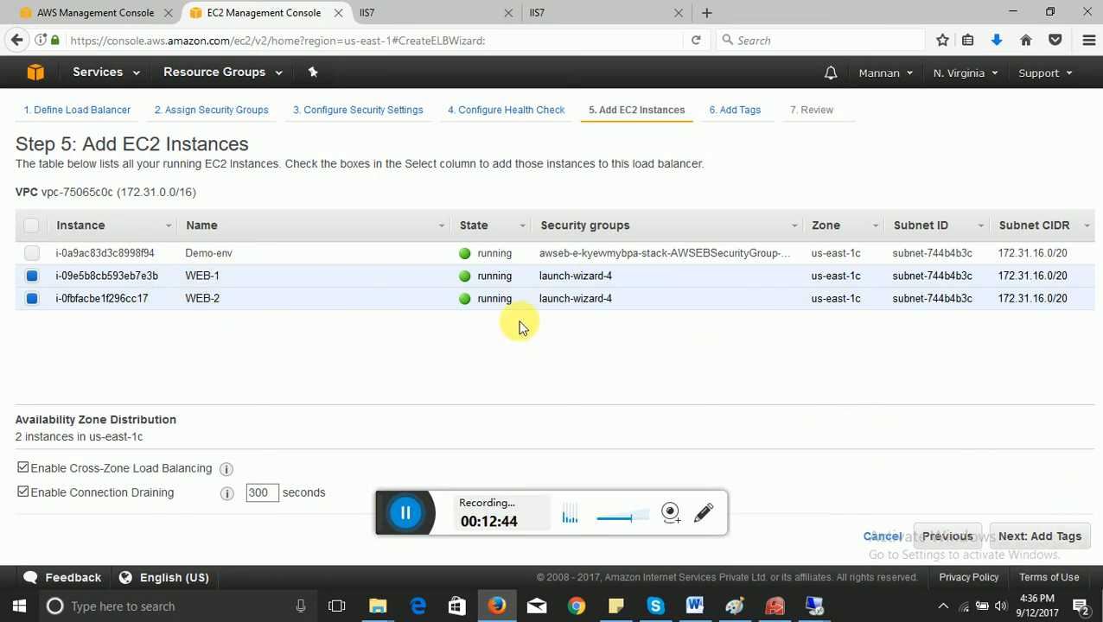
click(1090, 542)
click(1063, 541)
click(1052, 536)
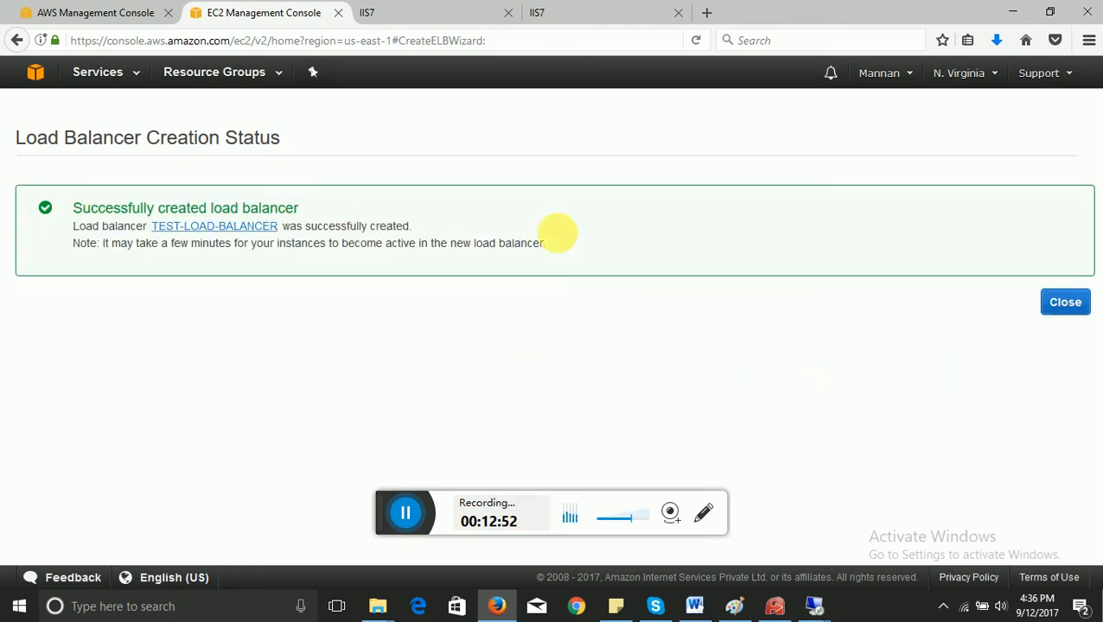
click(1072, 305)
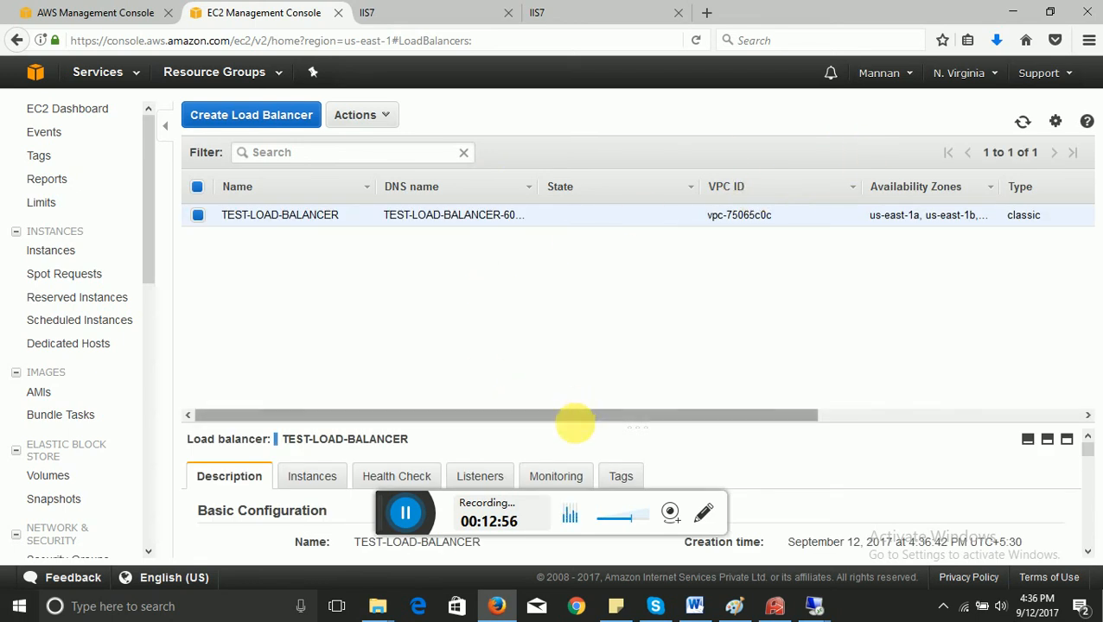
Enlarge the details area of TEST-LOAD-BALANCER and check the status of its registered instances
drag(577, 430, 575, 285)
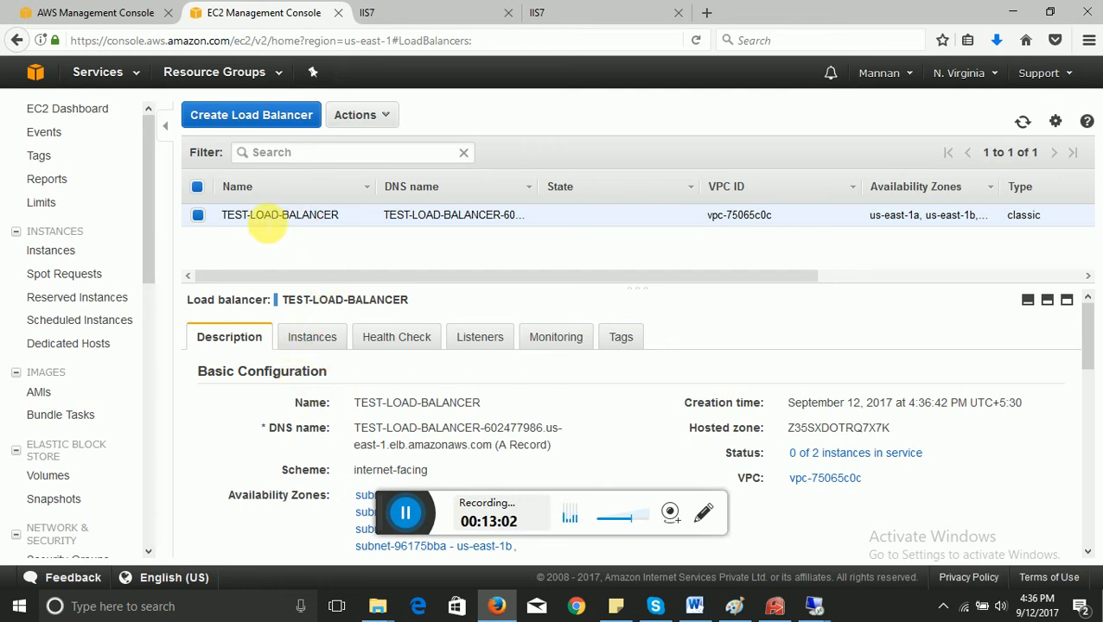
triple_click(223, 216)
click(313, 249)
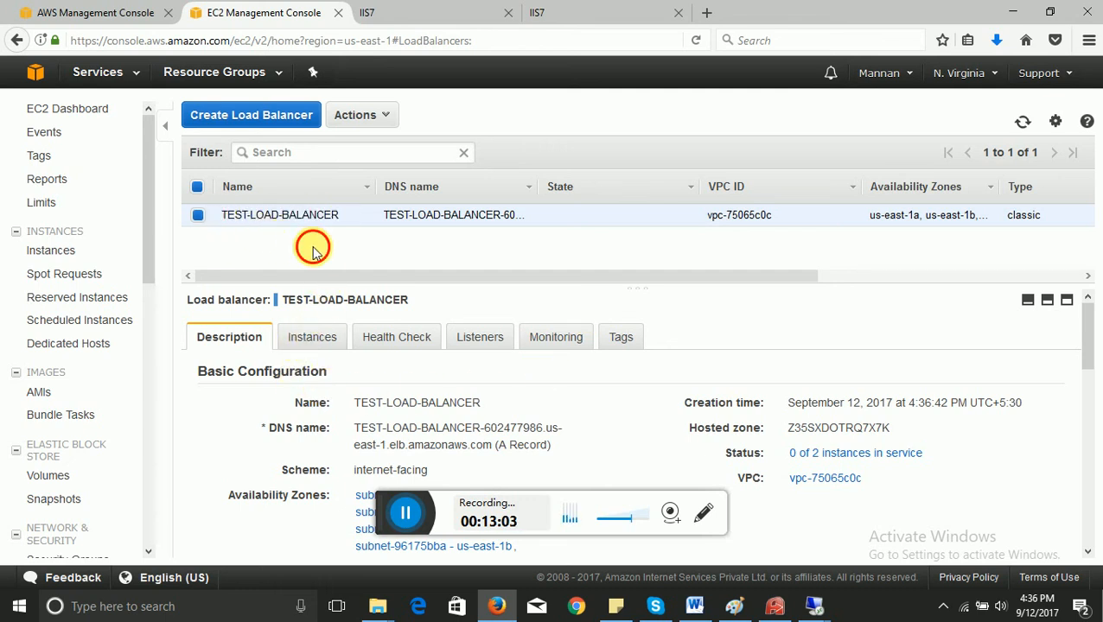
click(307, 338)
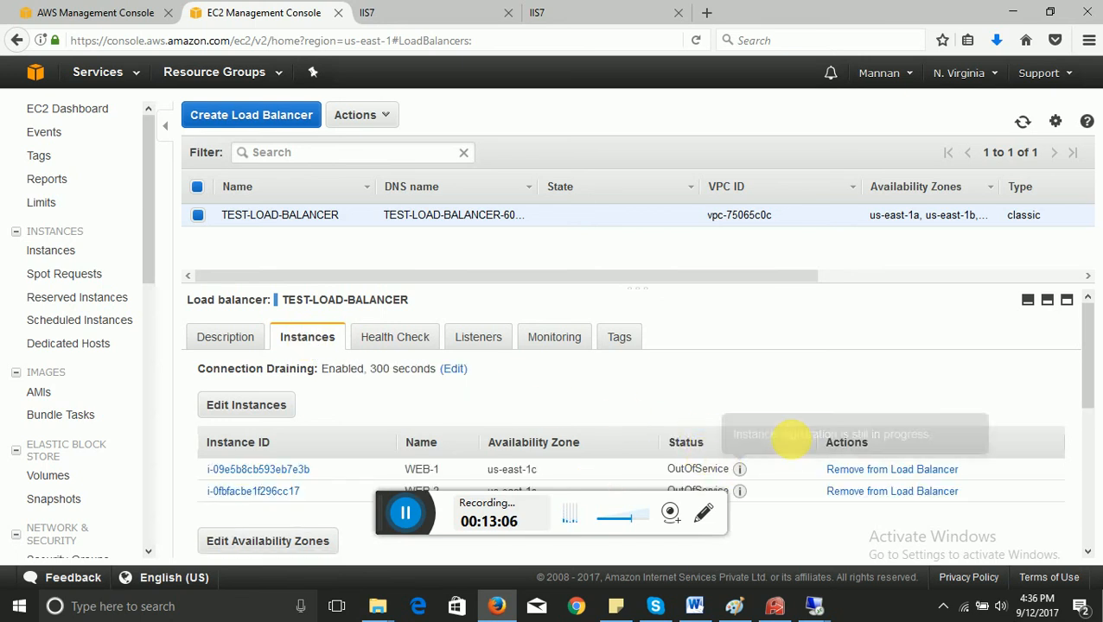
Review TEST-LOAD-BALANCER's connection draining setting and refresh the list to recheck the status of the WEB-1 and WEB-2 instances
scroll(803, 440, down, 2)
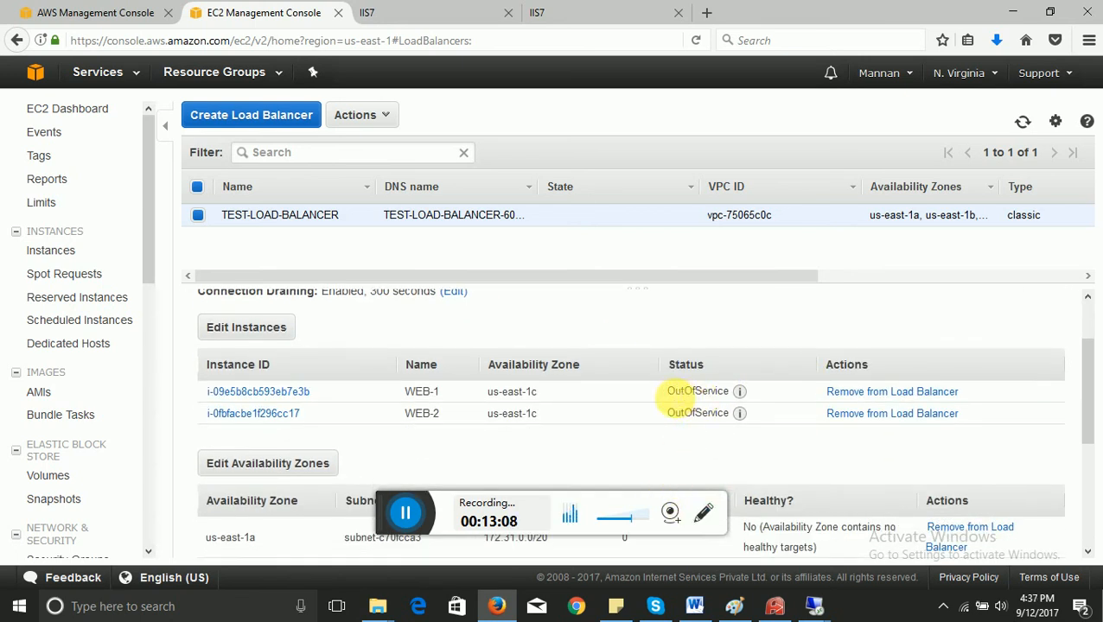
scroll(667, 344, up, 2)
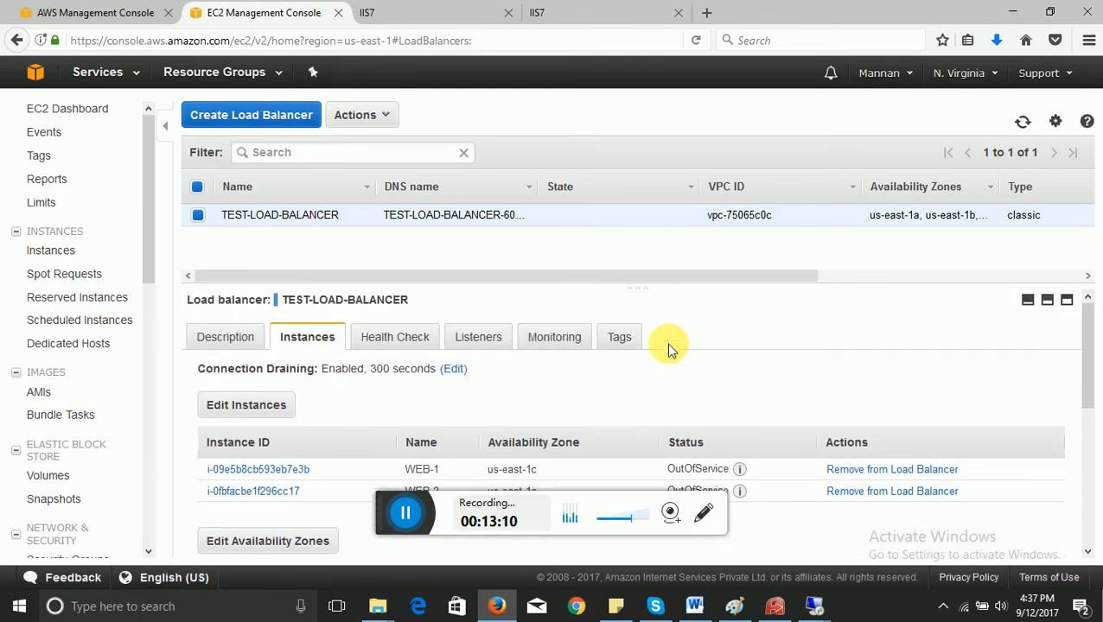
scroll(670, 354, down, 2)
scroll(672, 362, up, 2)
scroll(673, 362, up, 1)
drag(412, 370, 364, 369)
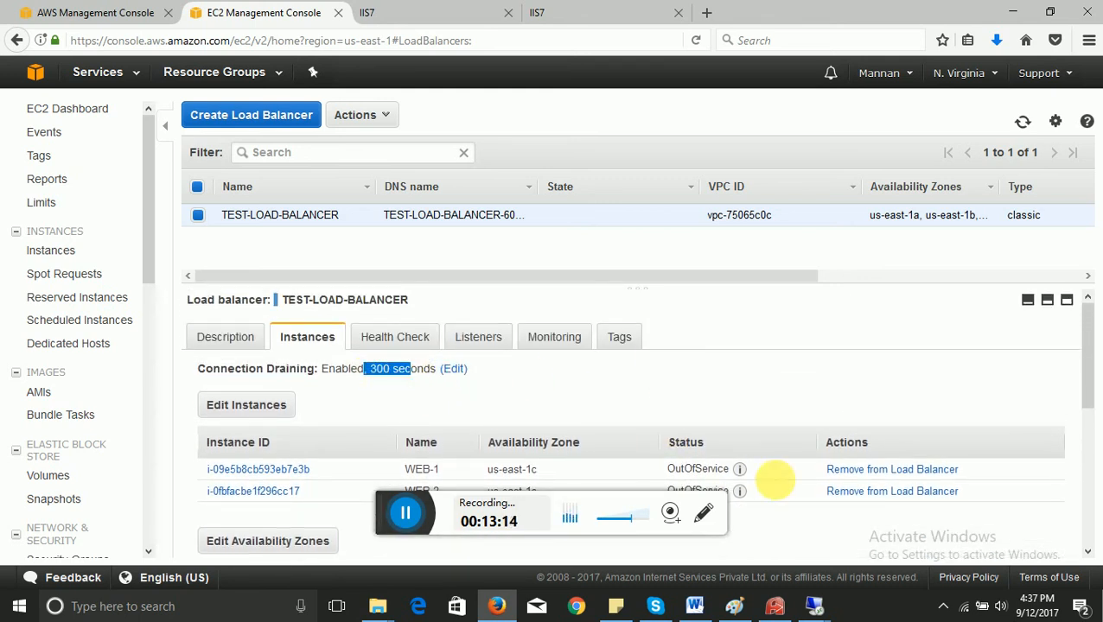
click(590, 510)
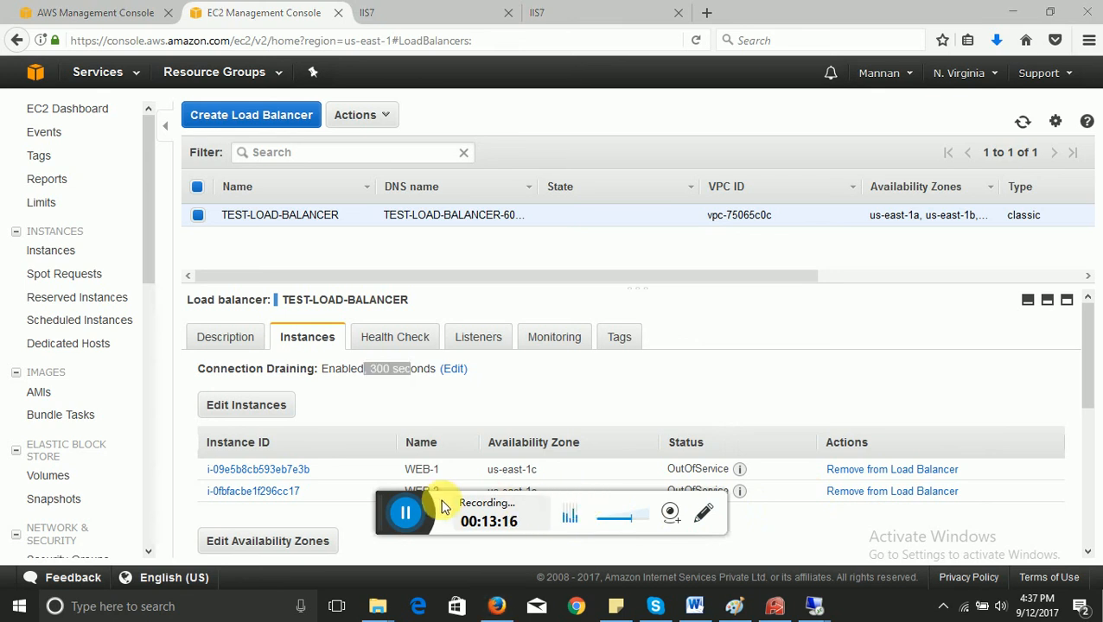
scroll(670, 408, down, 2)
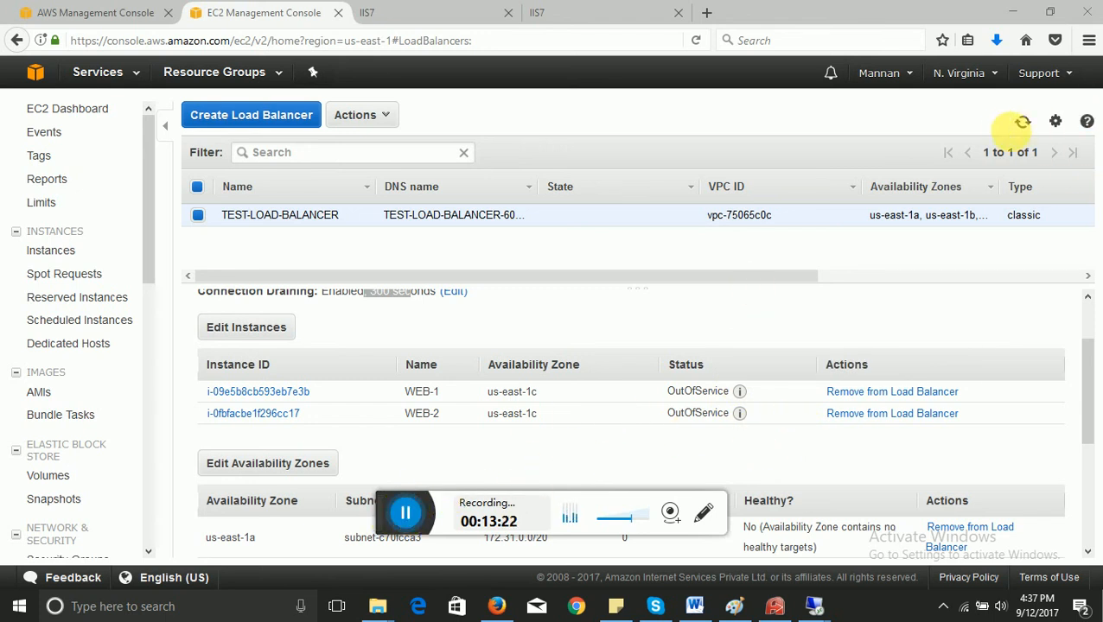
click(1023, 122)
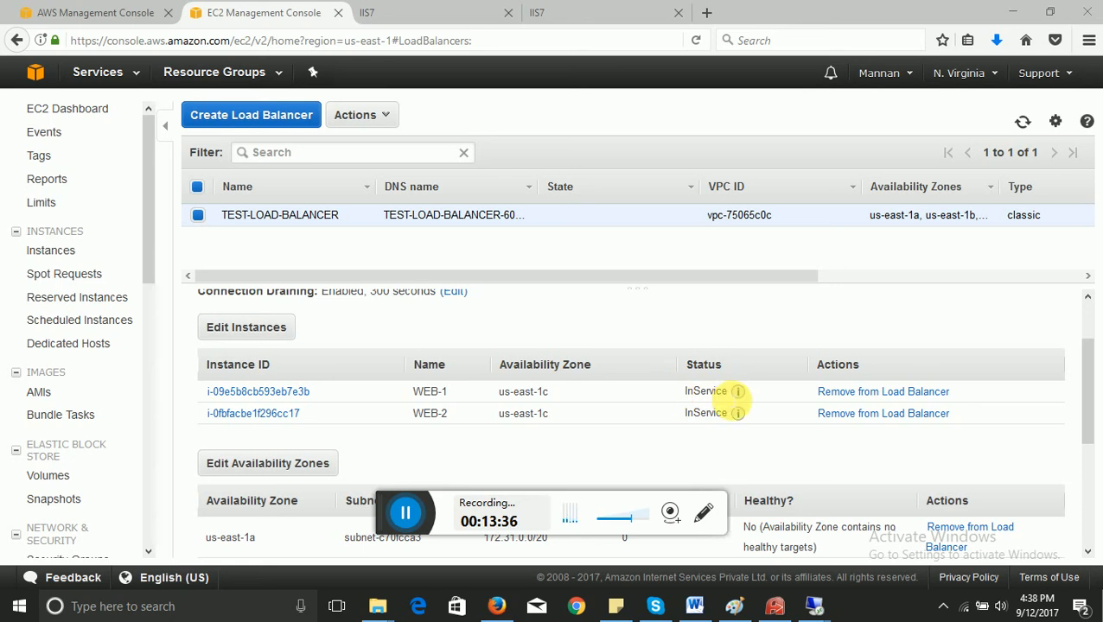
Show TEST-LOAD-BALANCER's basic configuration and copy its DNS name without the record type
scroll(264, 317, up, 2)
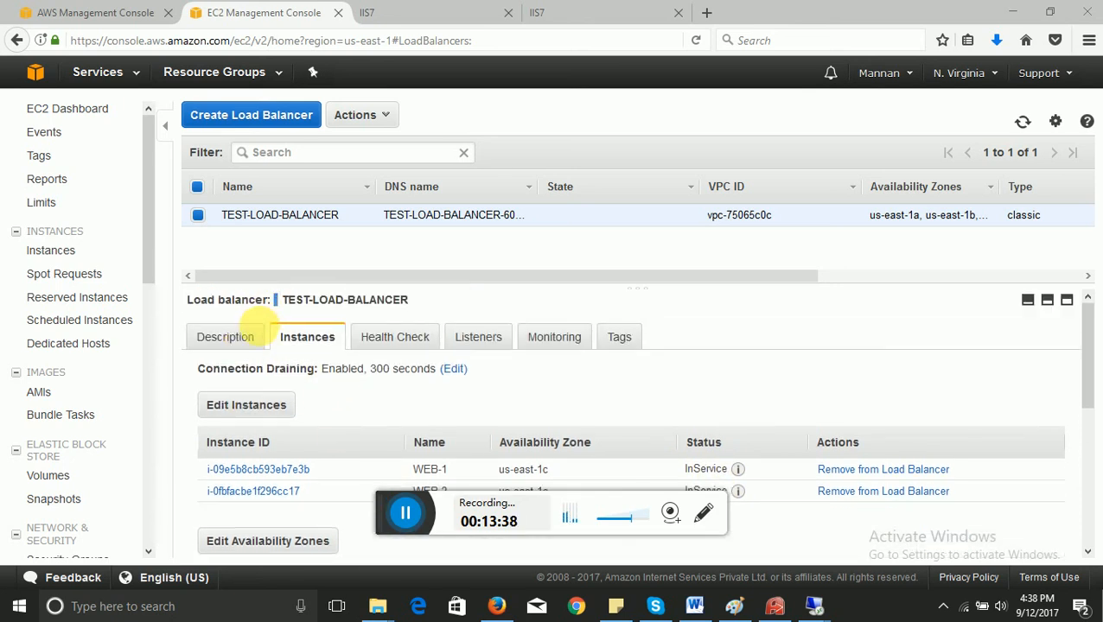
click(241, 340)
scroll(577, 342, down, 1)
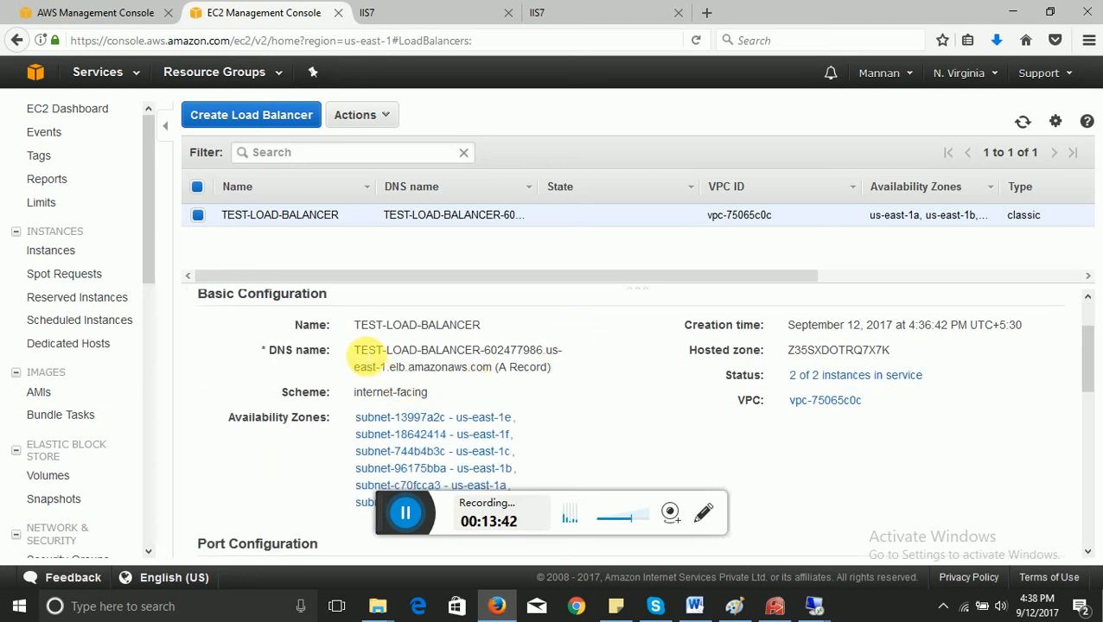
drag(357, 349, 489, 376)
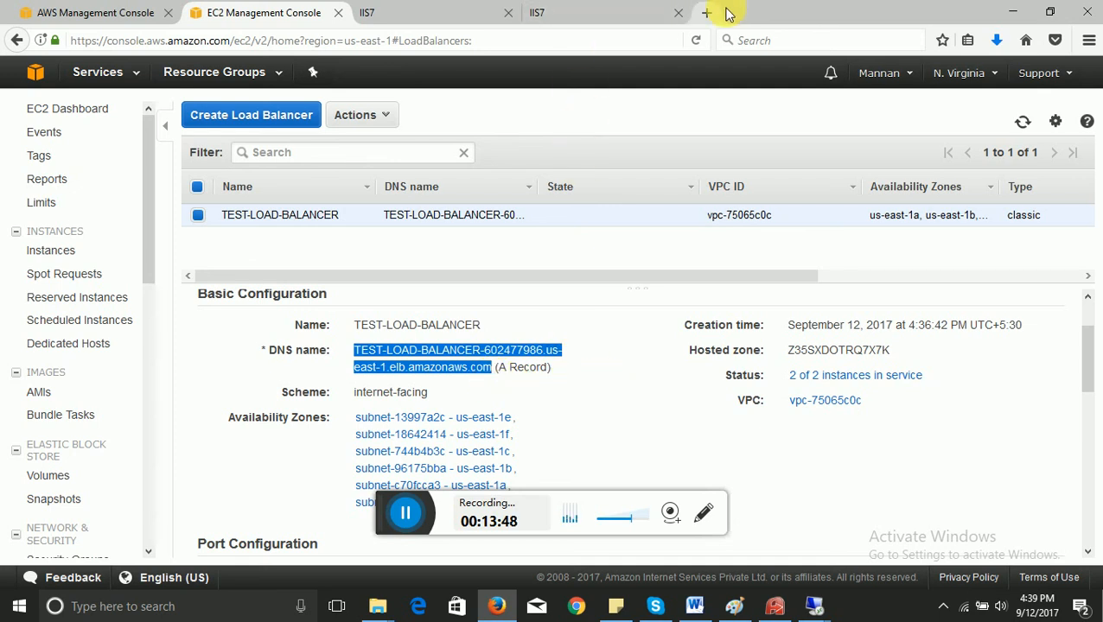
Close both old IIS7 pages and load TEST-LOAD-BALANCER-602477986.us-east-1.elb.amazonaws.com in a new browser tab
click(679, 13)
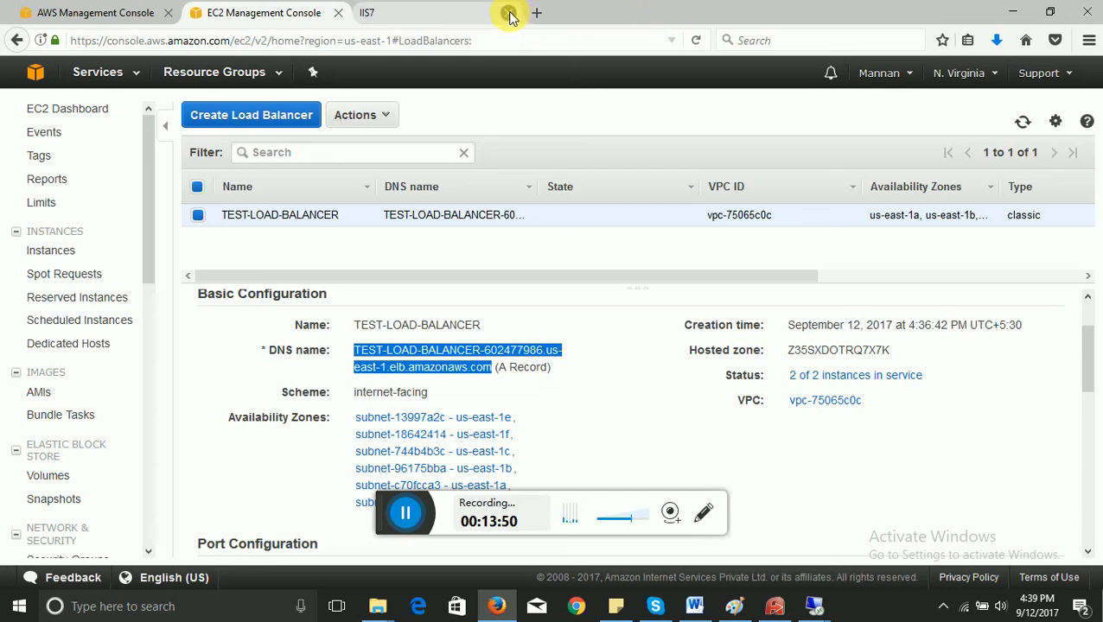
click(509, 13)
click(367, 13)
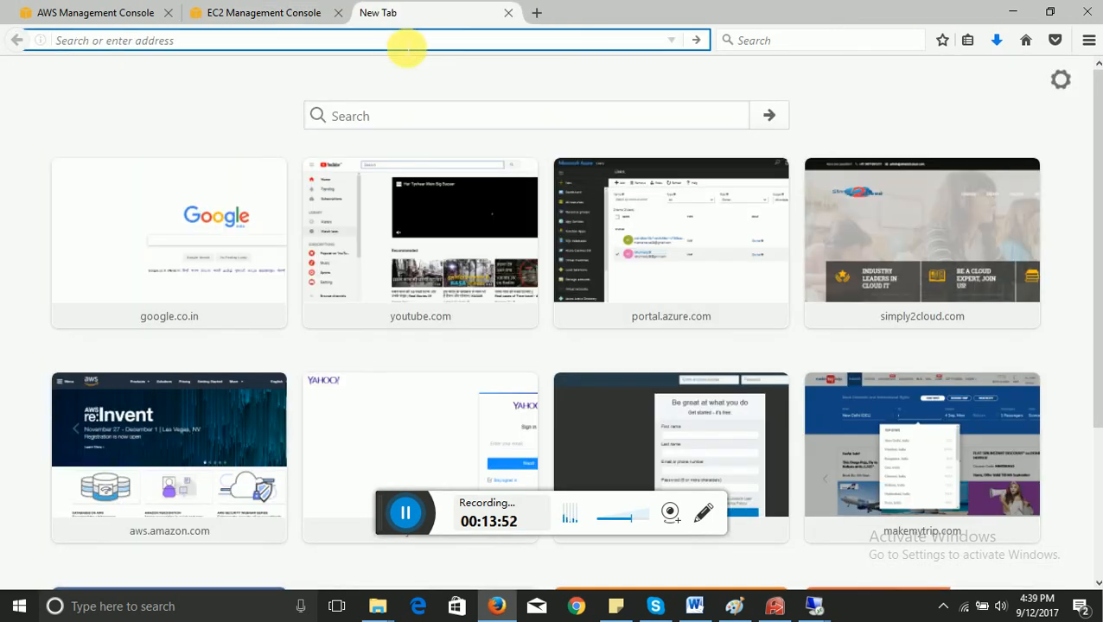
text(TEST-LOAD-BALANCER-602477986.us-east-1.elb.amazonaws.com)
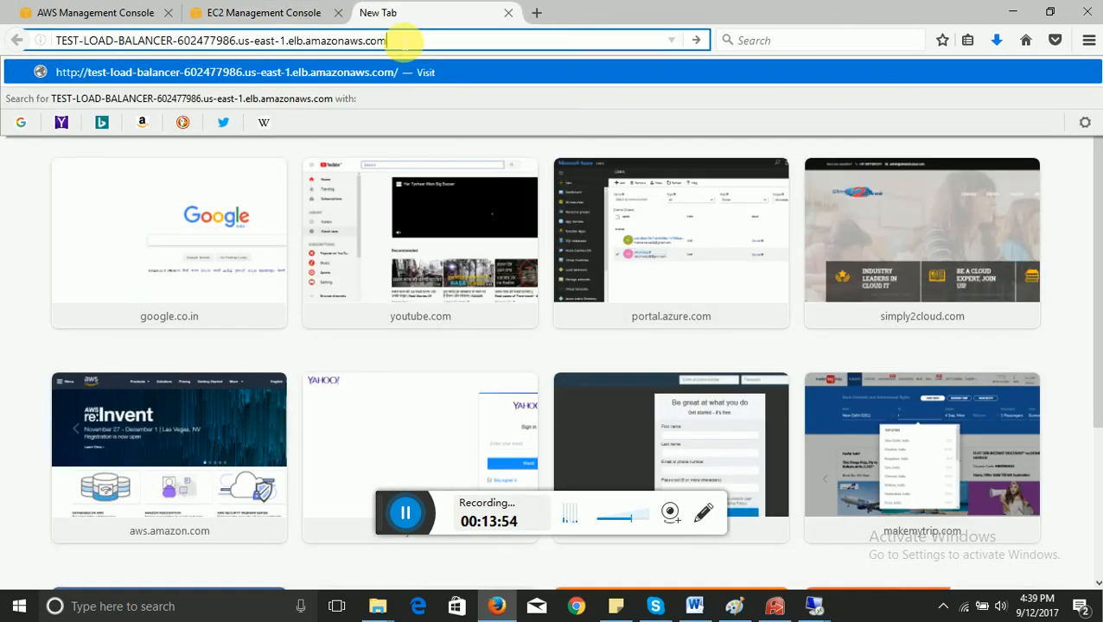
key(Return)
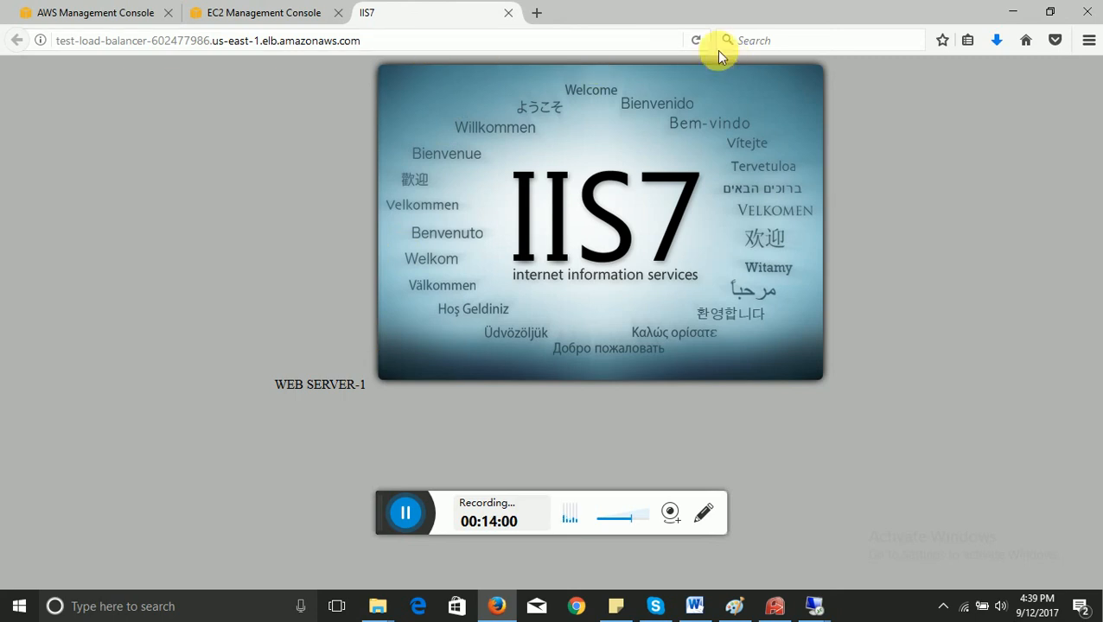
Reload the load balancer's page and check which web server label is served
click(696, 40)
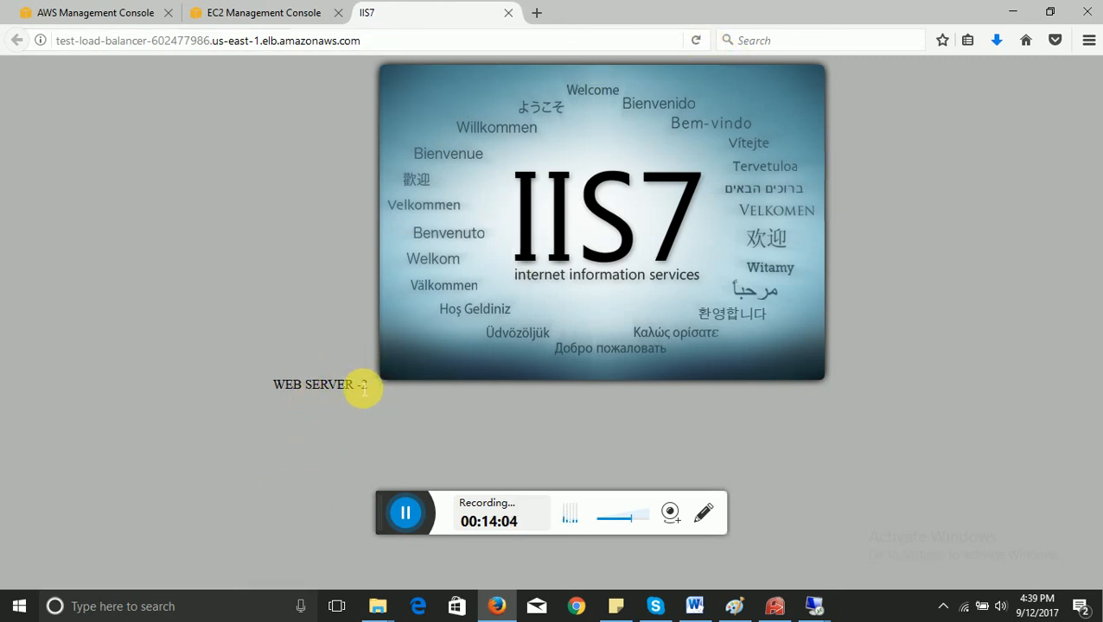
double_click(363, 384)
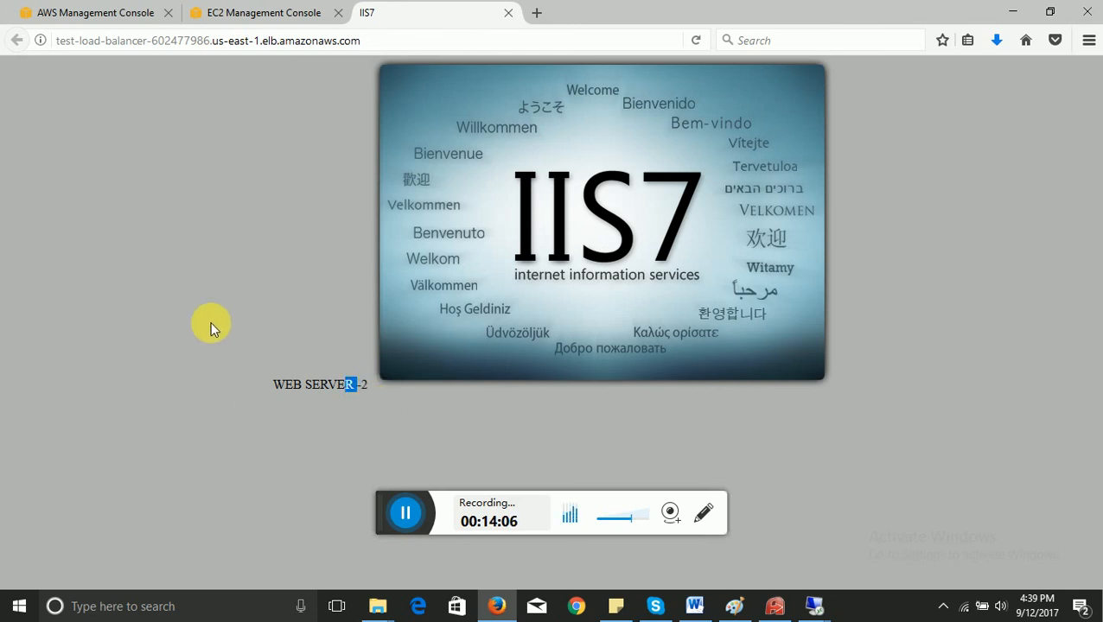